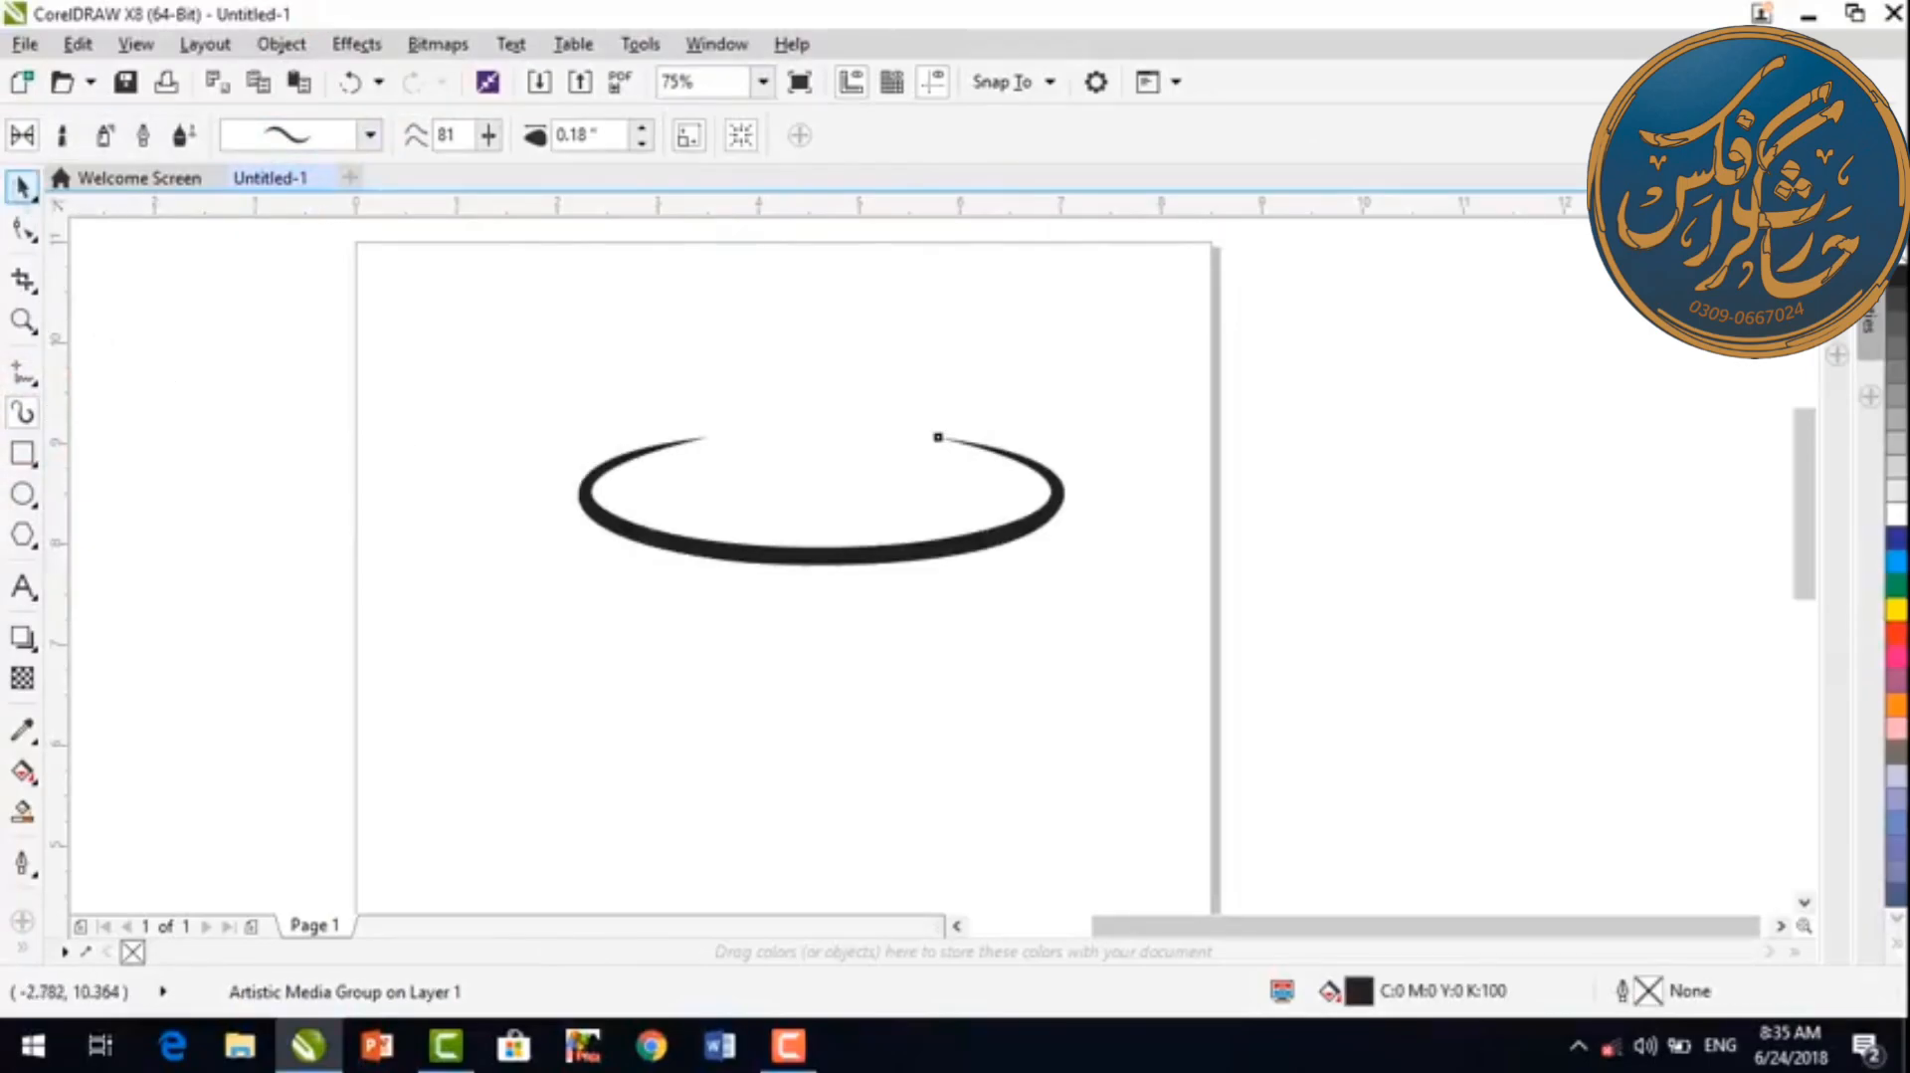
Step: Make a scaled-down concentric copy of the saucer ring inside the original and nudge the copy slightly upward
click(22, 185)
drag(1070, 430, 972, 443)
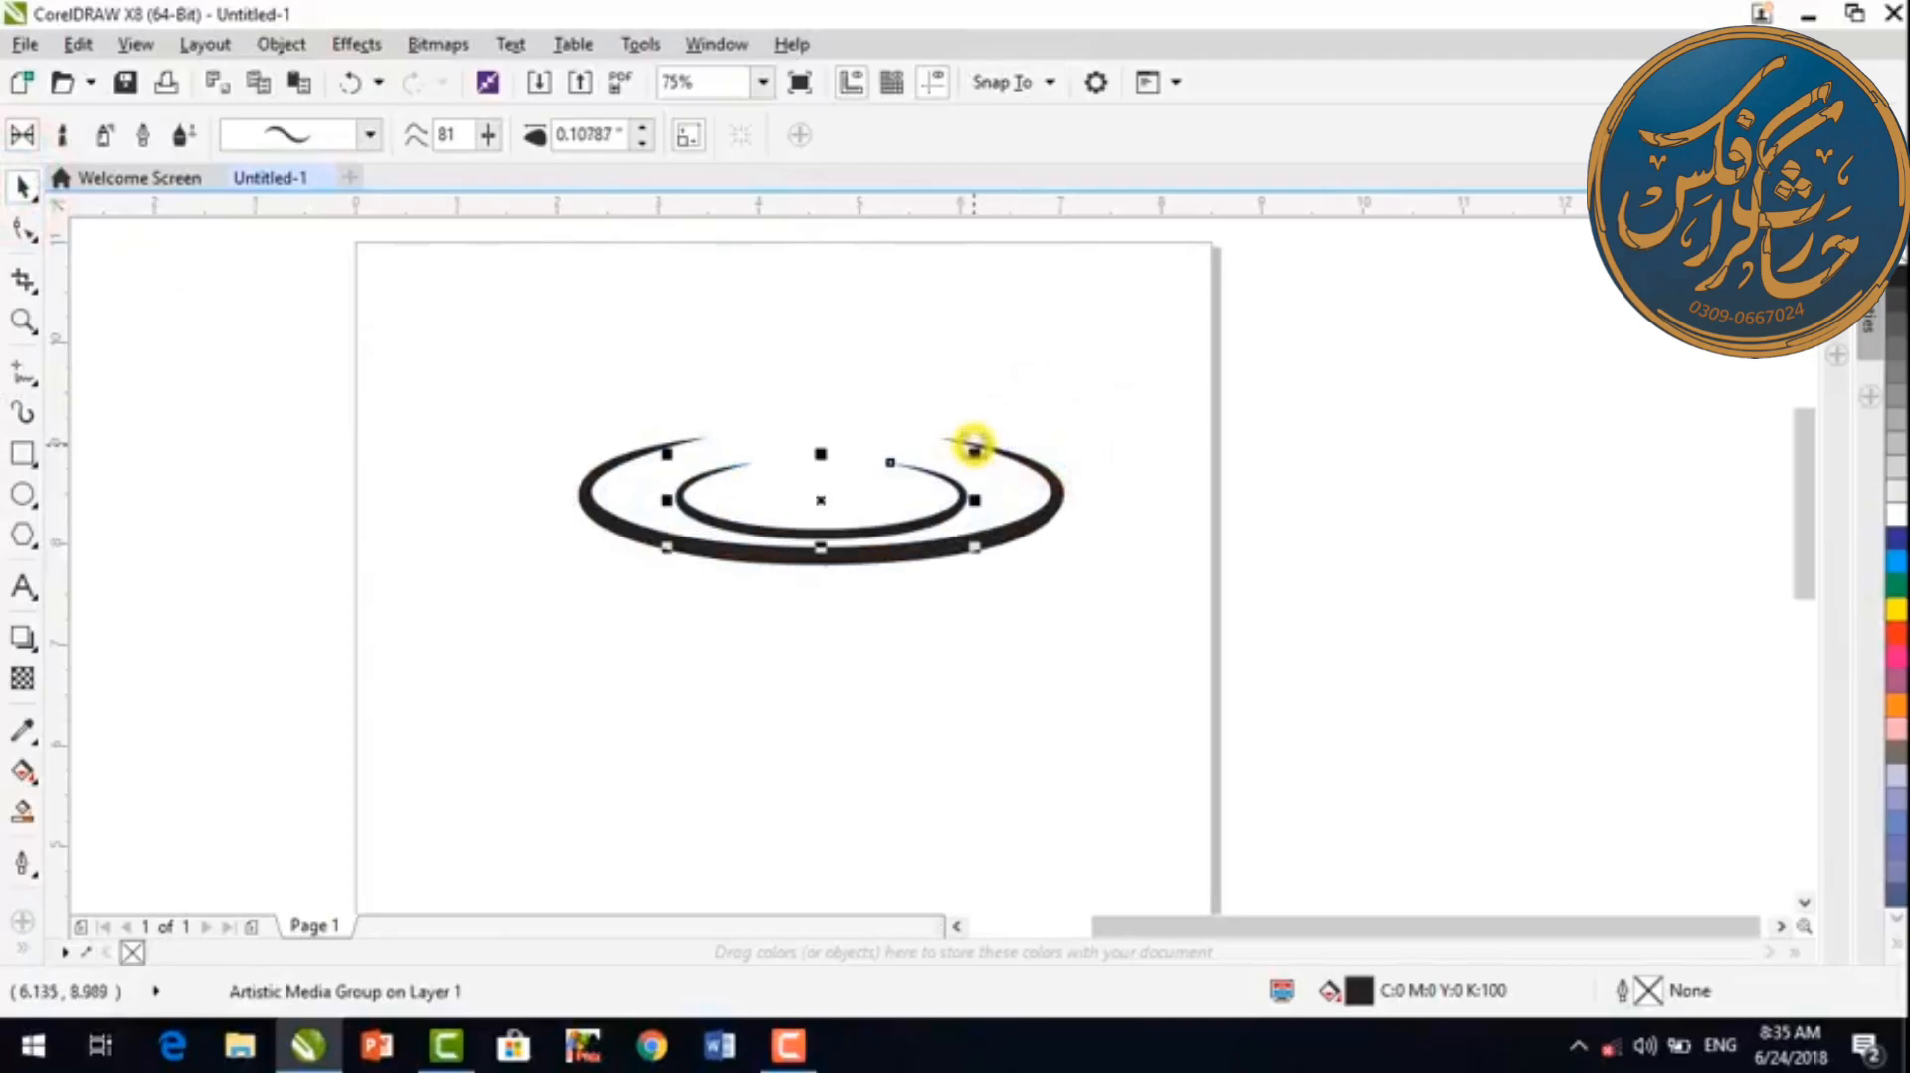
key(Up)
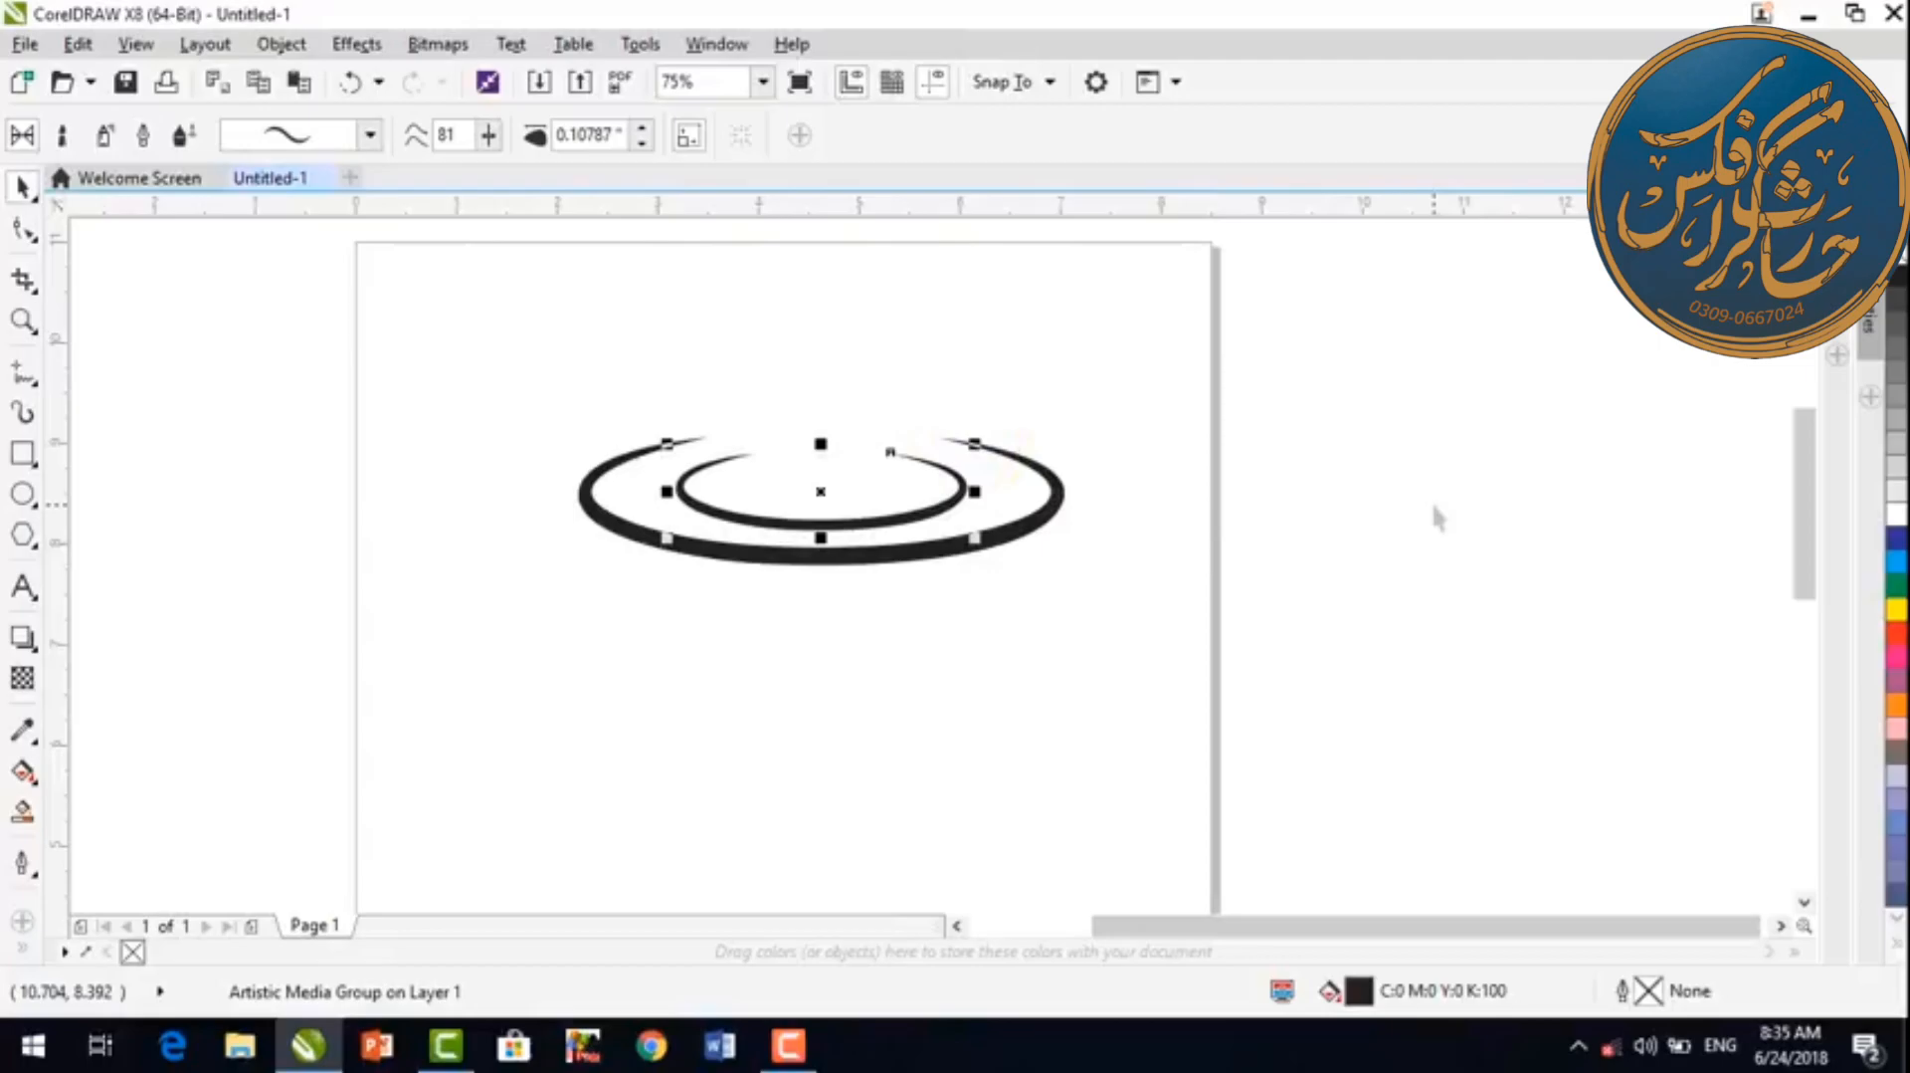
click(1377, 597)
Step: Draw an ellipse about 2.24 by 2.44 inches below the saucer and a flat ellipse spanning its full width across the middle
scroll(1377, 597, down, 2)
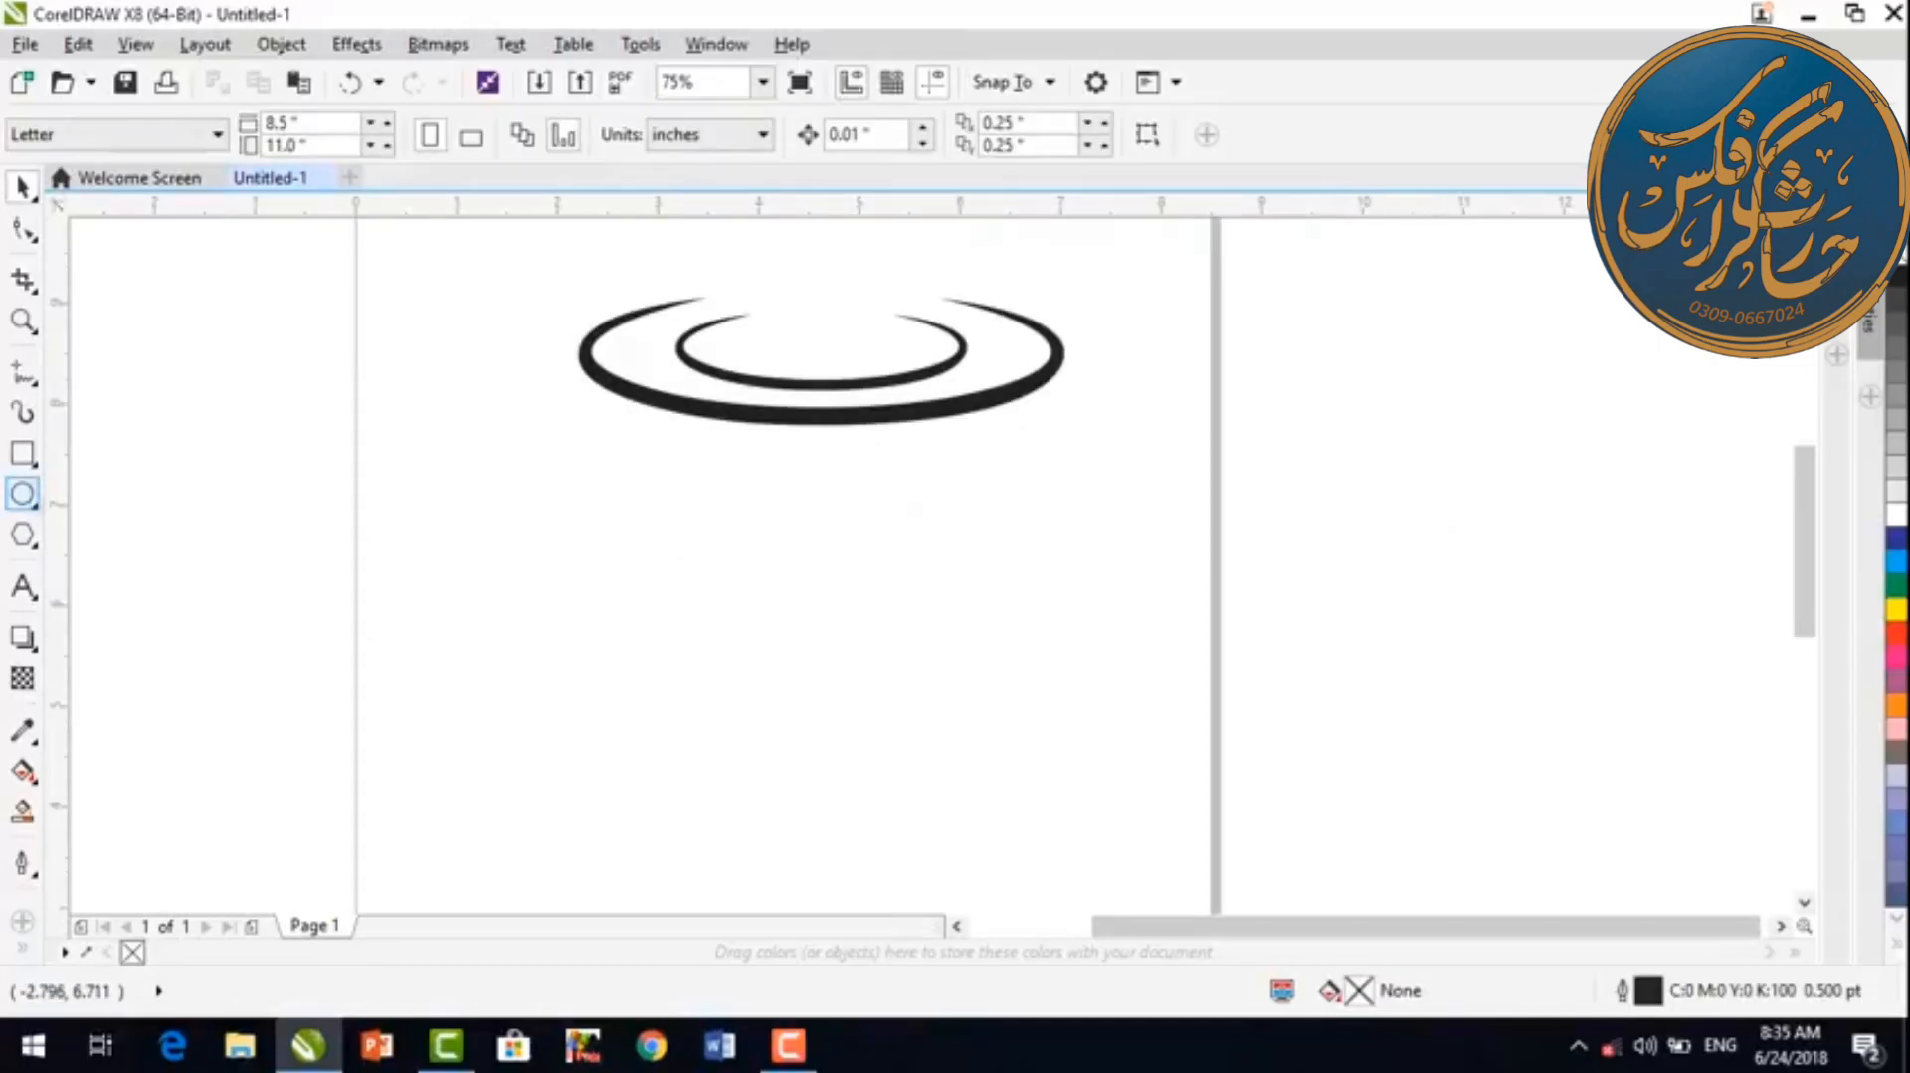
click(23, 492)
mouse_move(725, 516)
mouse_down()
mouse_move(882, 656)
mouse_move(952, 762)
mouse_up()
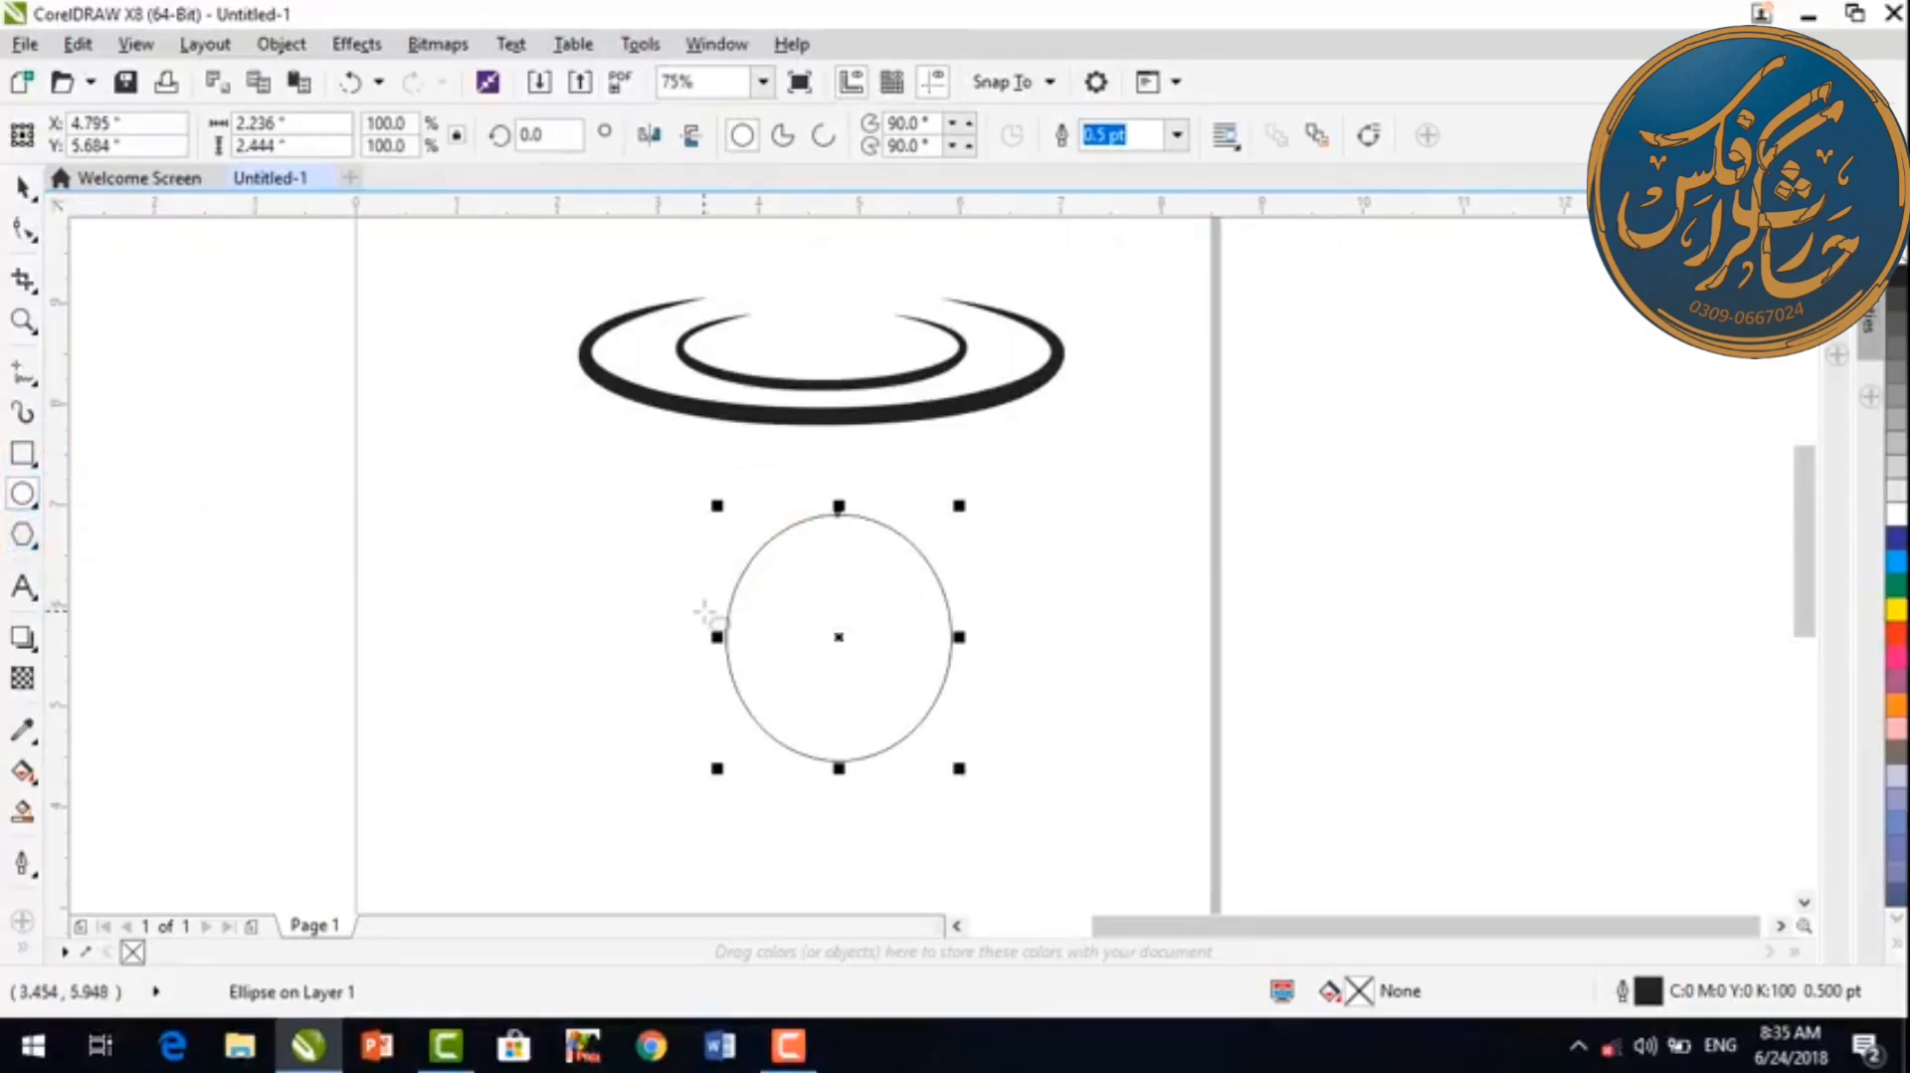
drag(727, 622, 968, 669)
click(1219, 694)
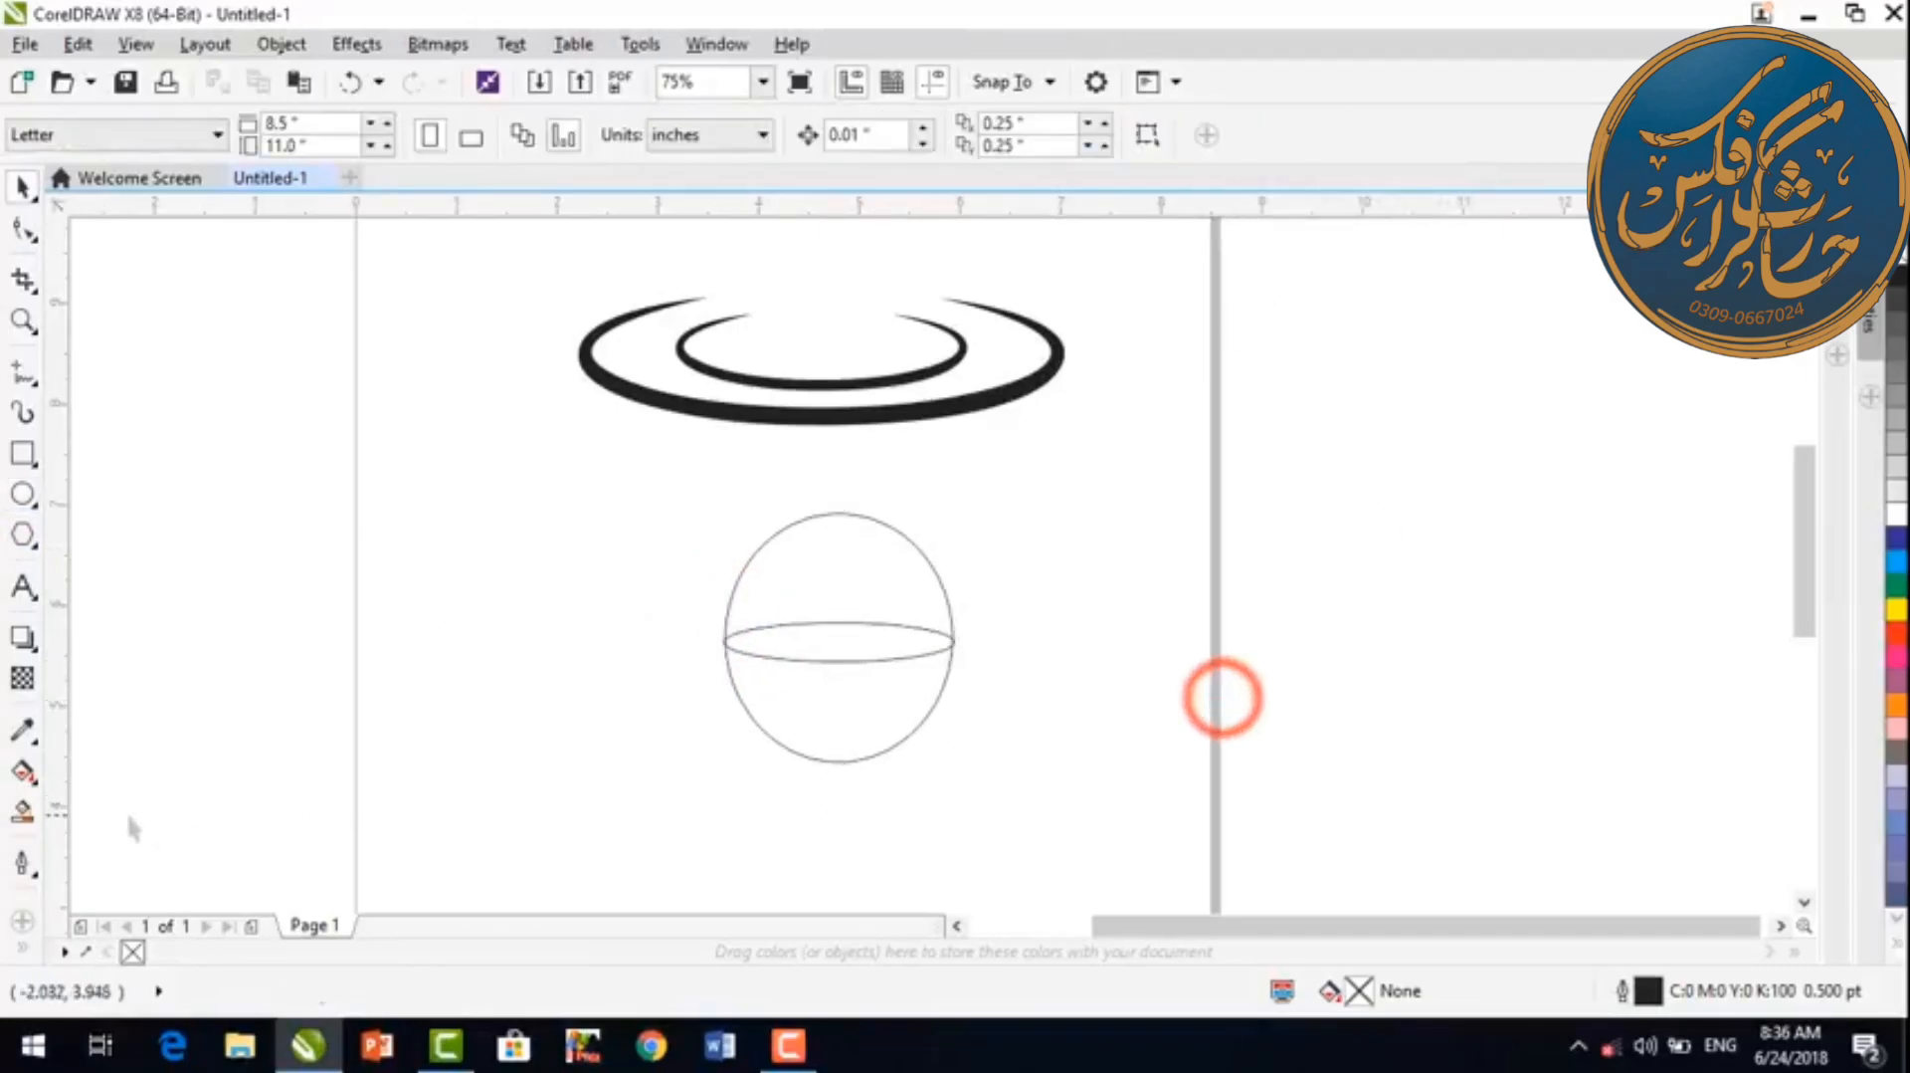
Step: Create bowl and rim shapes from the overlapping ellipses with Smart Fill and delete the leftover upper circle outline
click(22, 810)
click(874, 700)
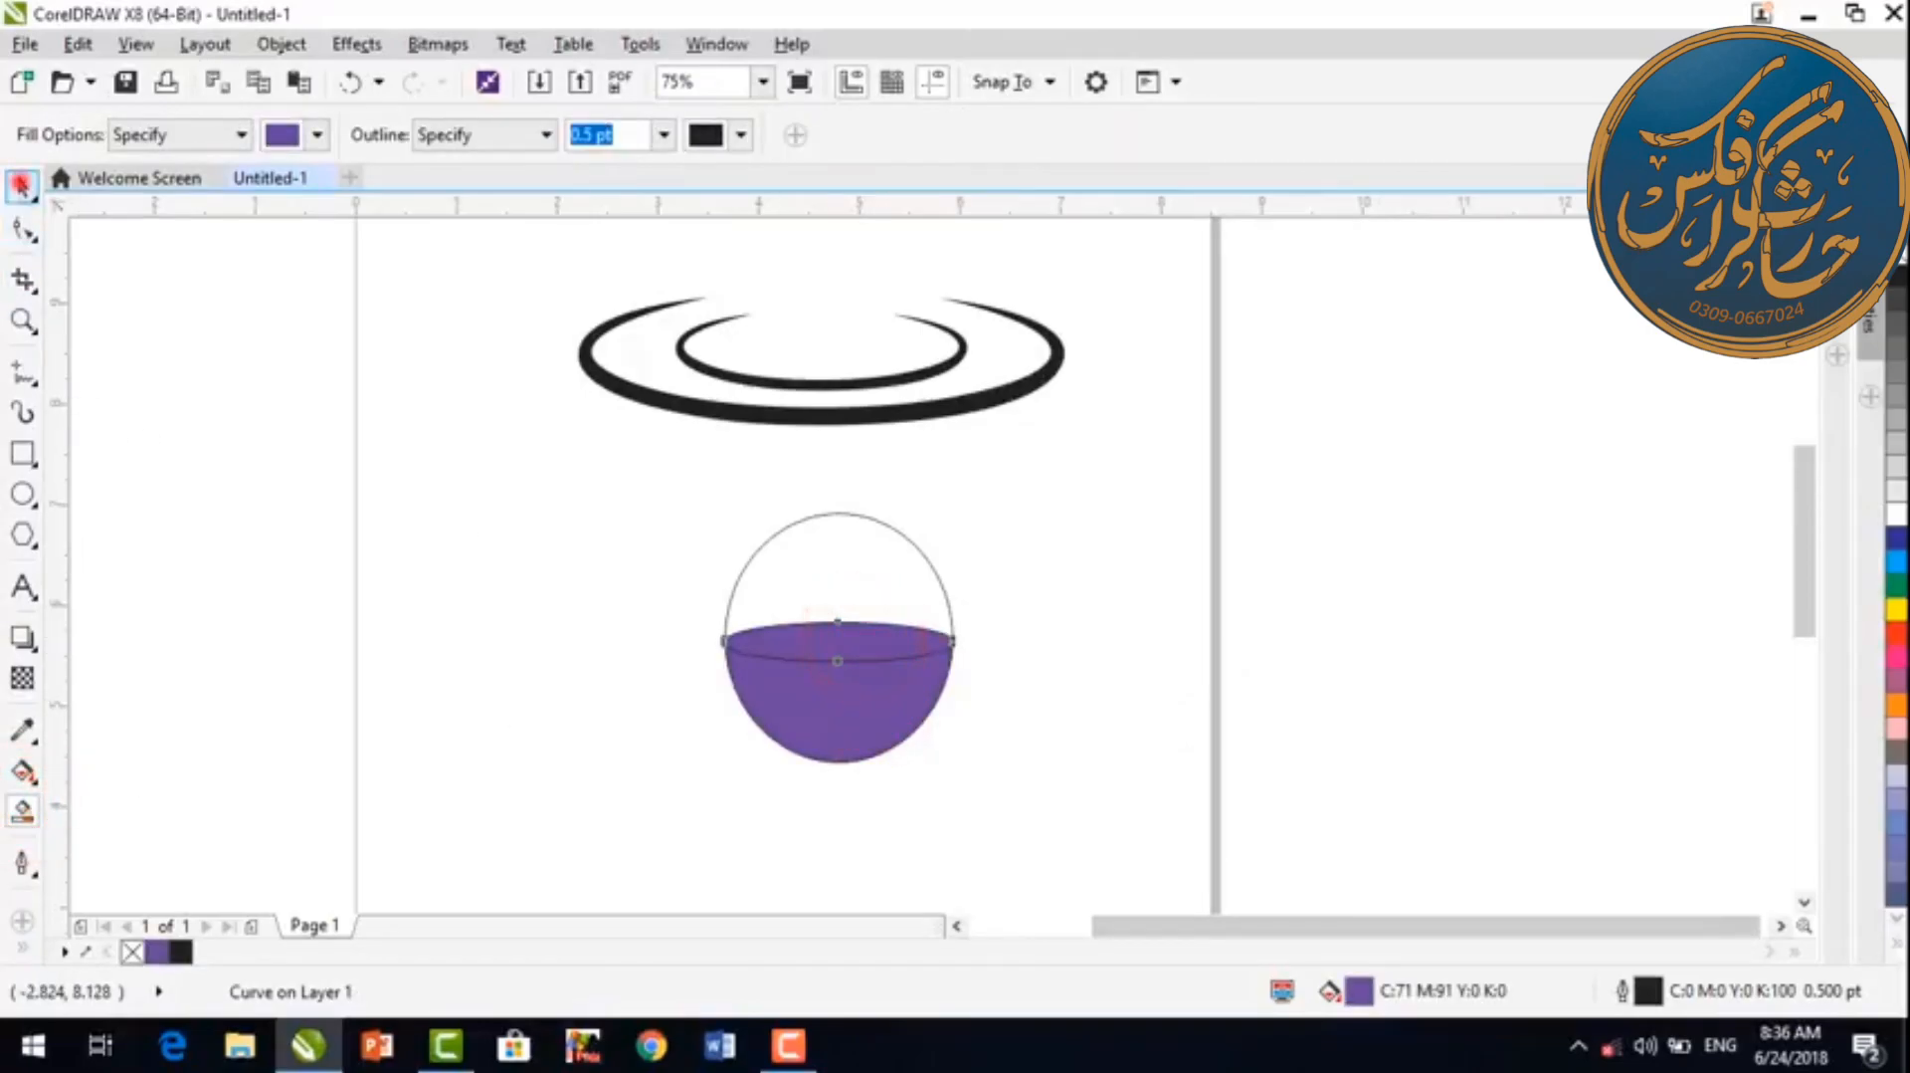
click(22, 185)
click(907, 495)
click(879, 519)
key(Delete)
click(836, 662)
key(Delete)
key(ctrl+z)
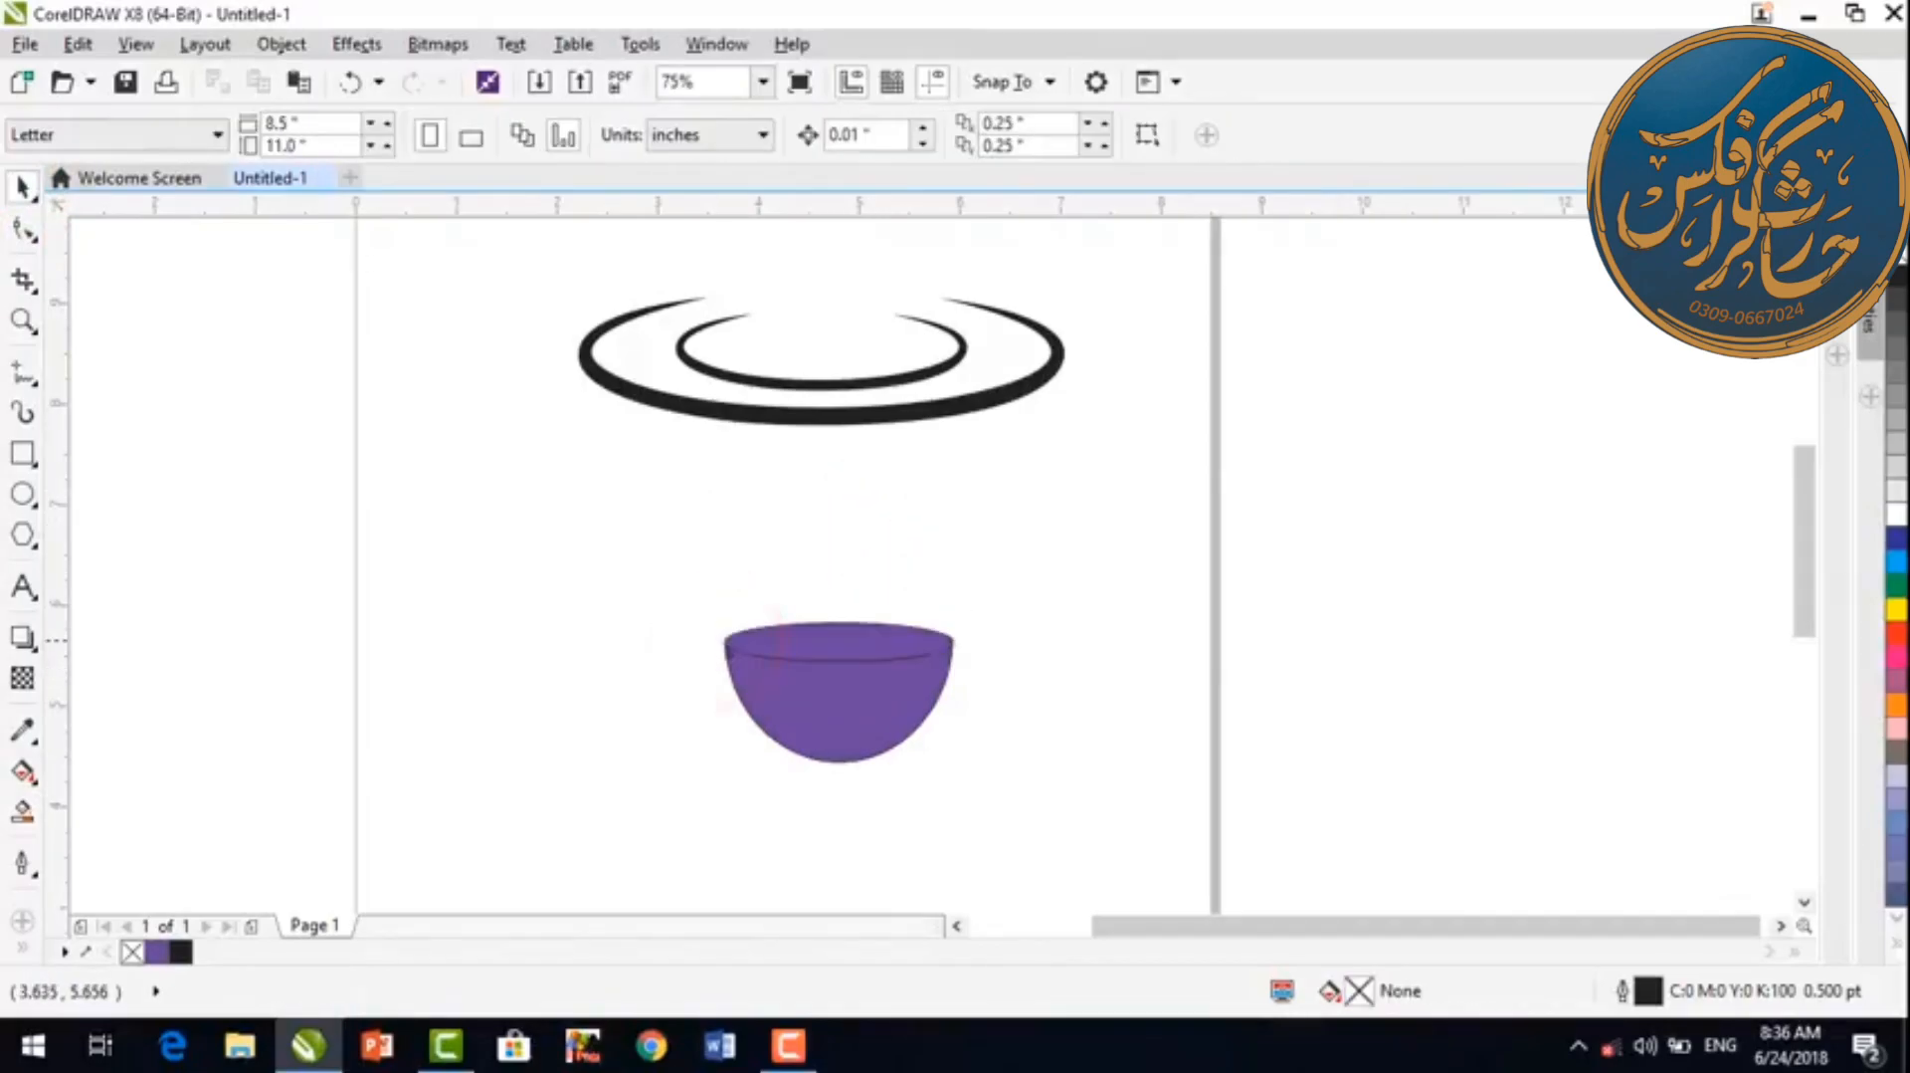
Step: Remove the fill from the bowl and rim shapes and enlarge them to about 3.01 inches wide and 2.13 inches high
drag(959, 766, 959, 768)
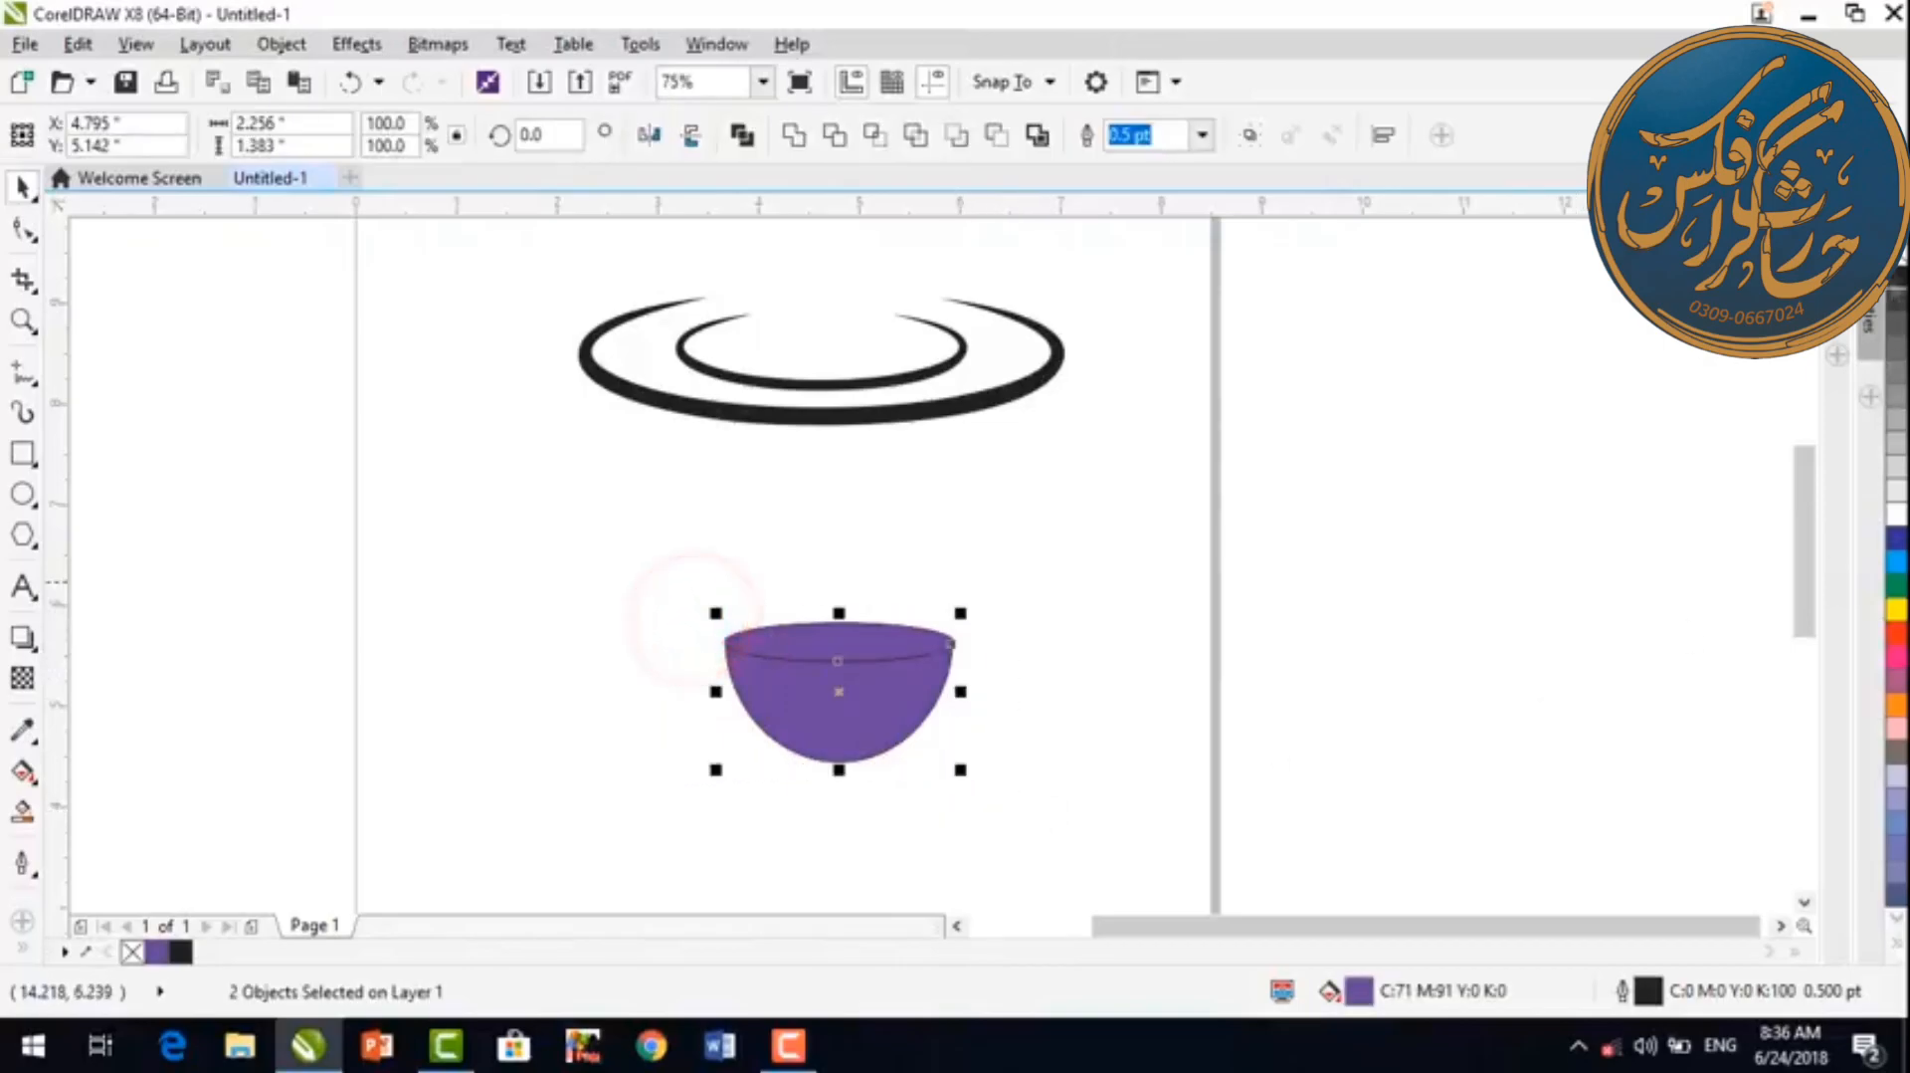
click(1897, 280)
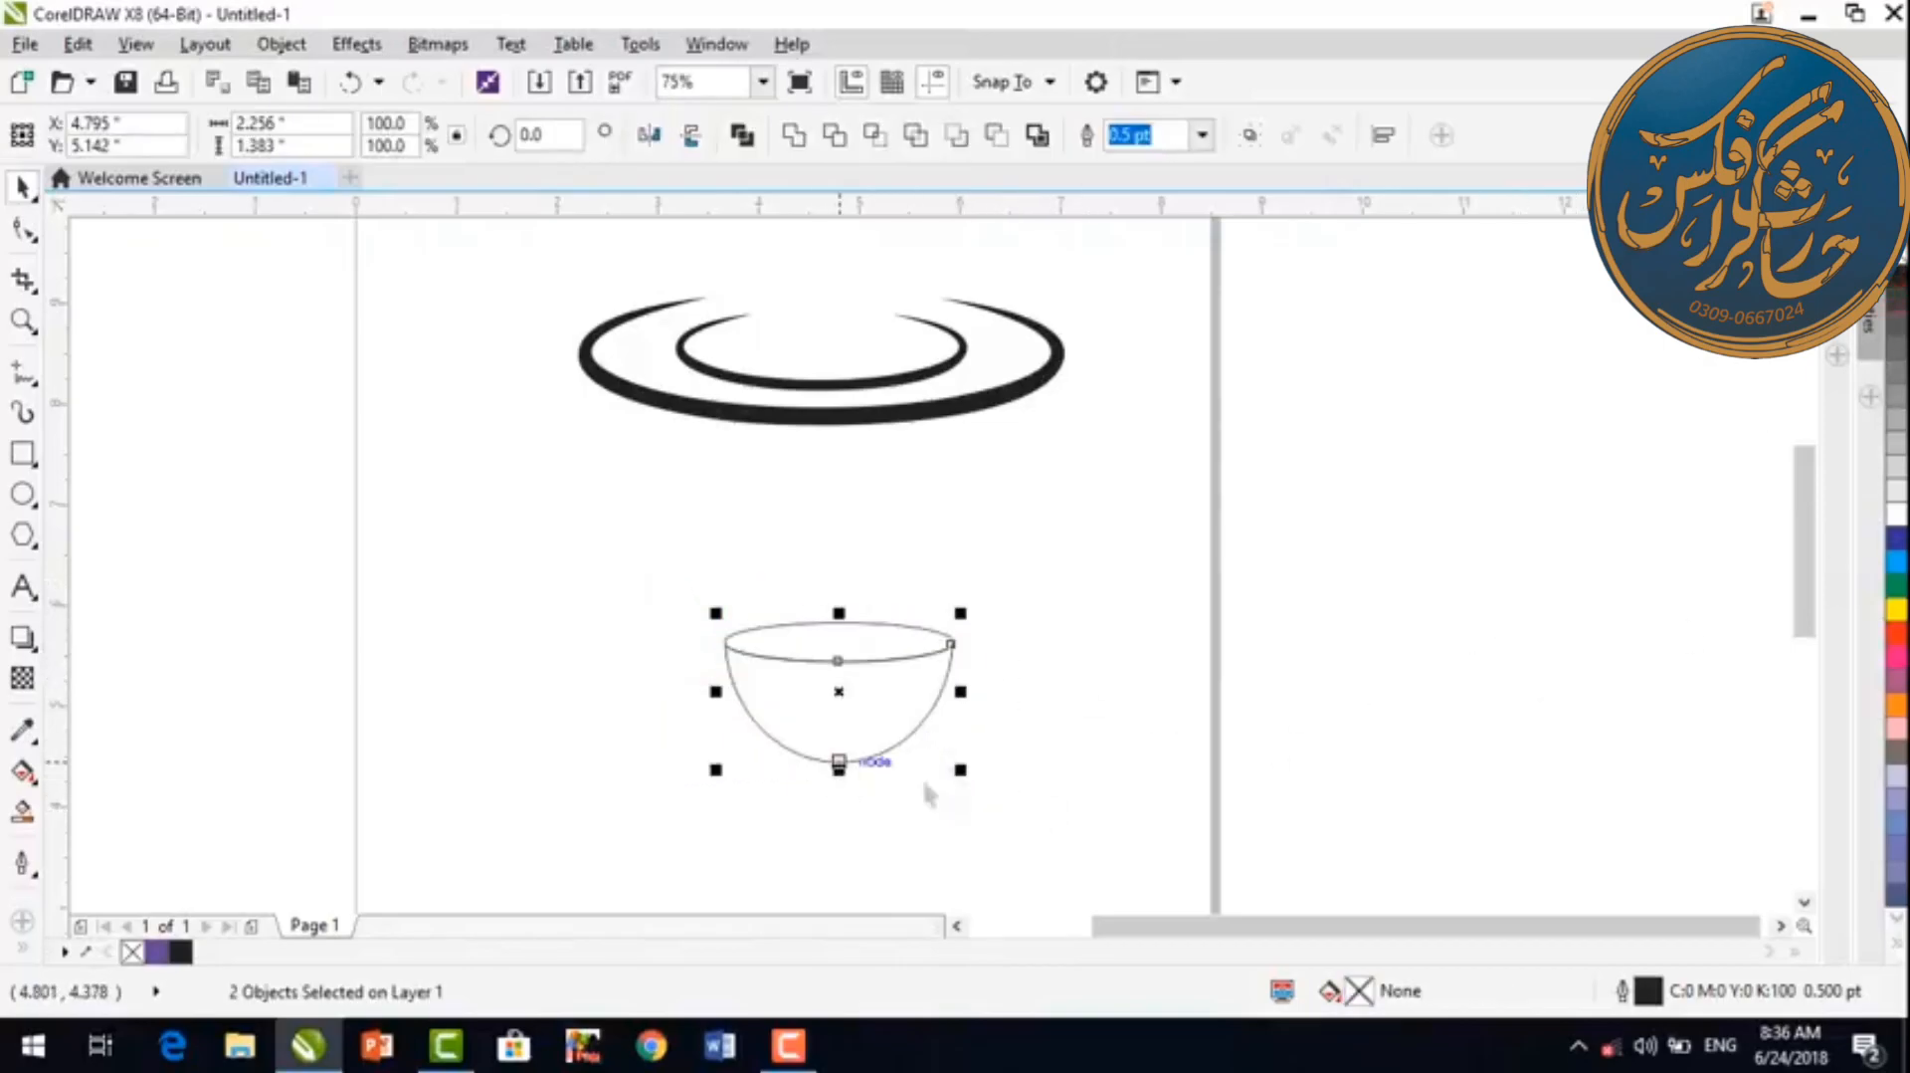
drag(960, 769, 997, 793)
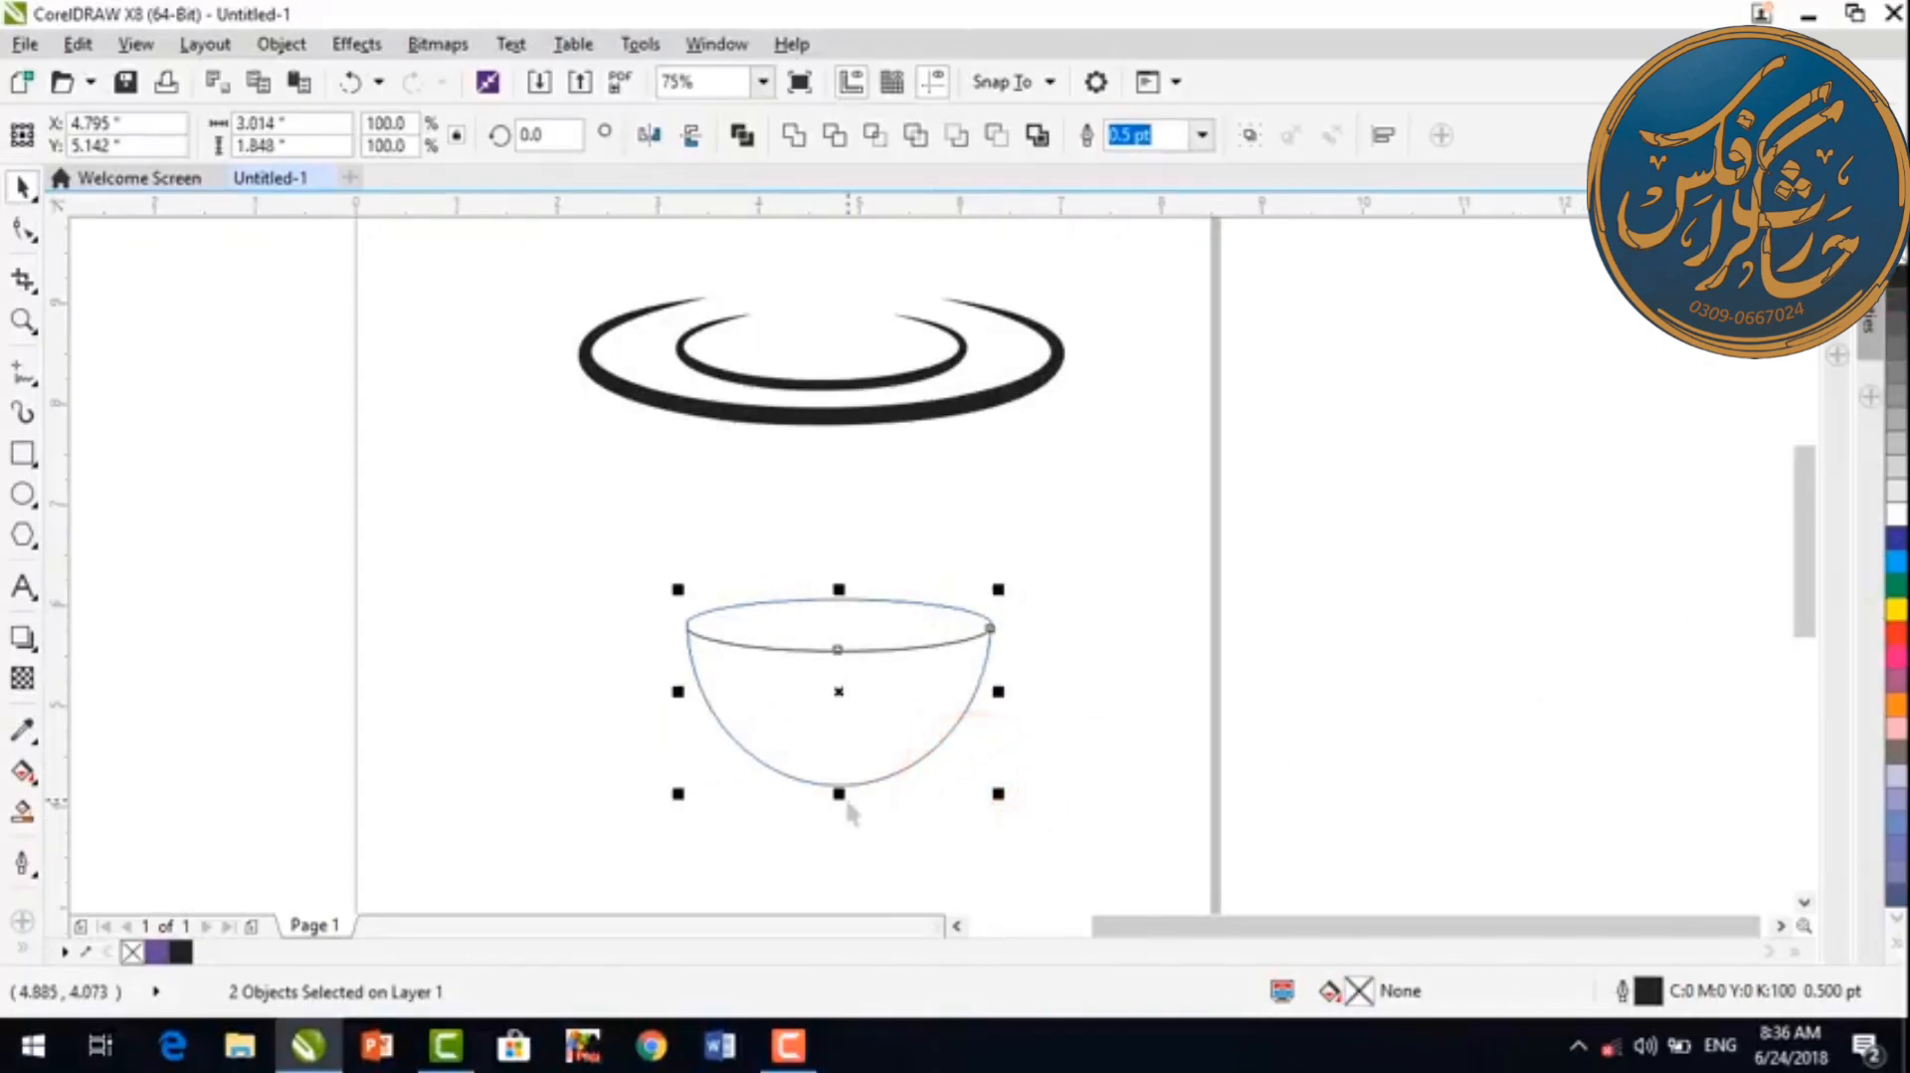
drag(843, 798, 841, 811)
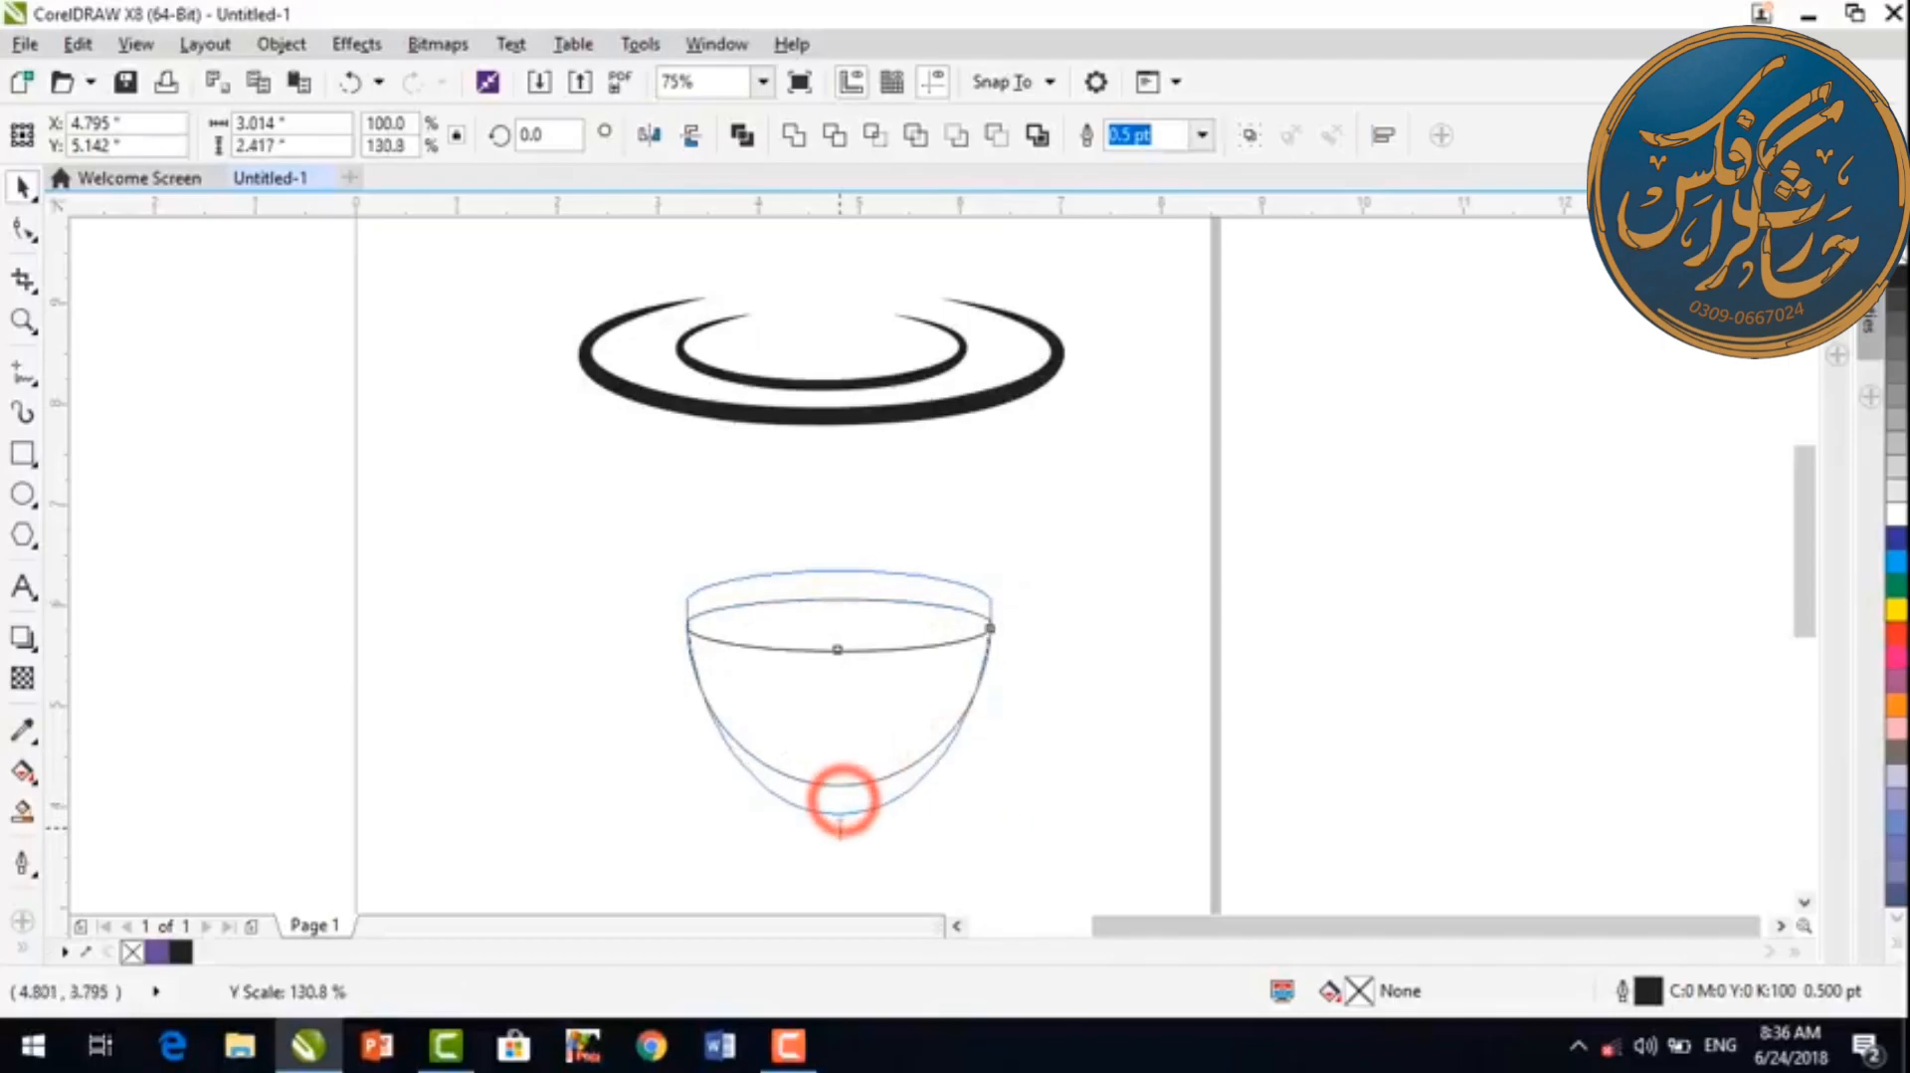
click(1077, 670)
drag(1044, 832, 610, 554)
Step: Apply the tapered Artistic Media preset stroke to the cup shapes and set the rim's stroke width to 0.15 inches
scroll(610, 554, down, 1)
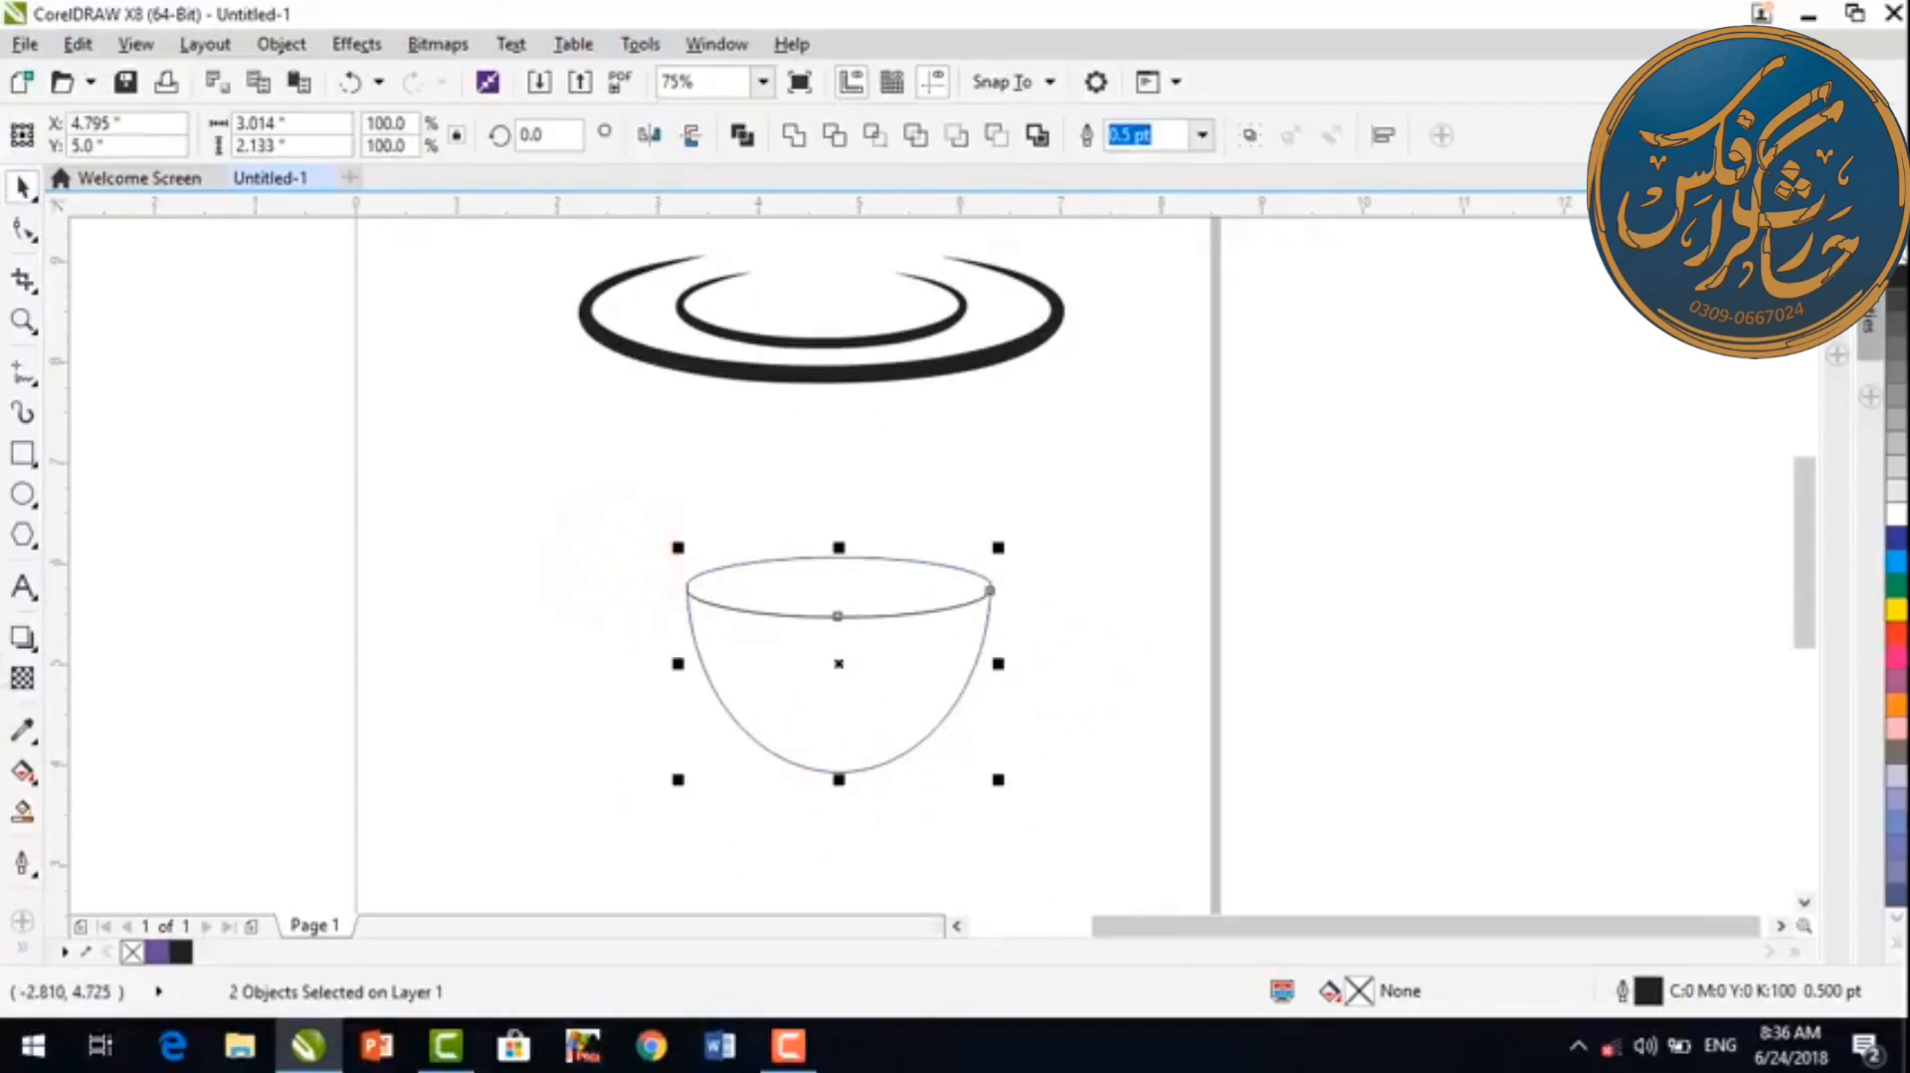
click(22, 411)
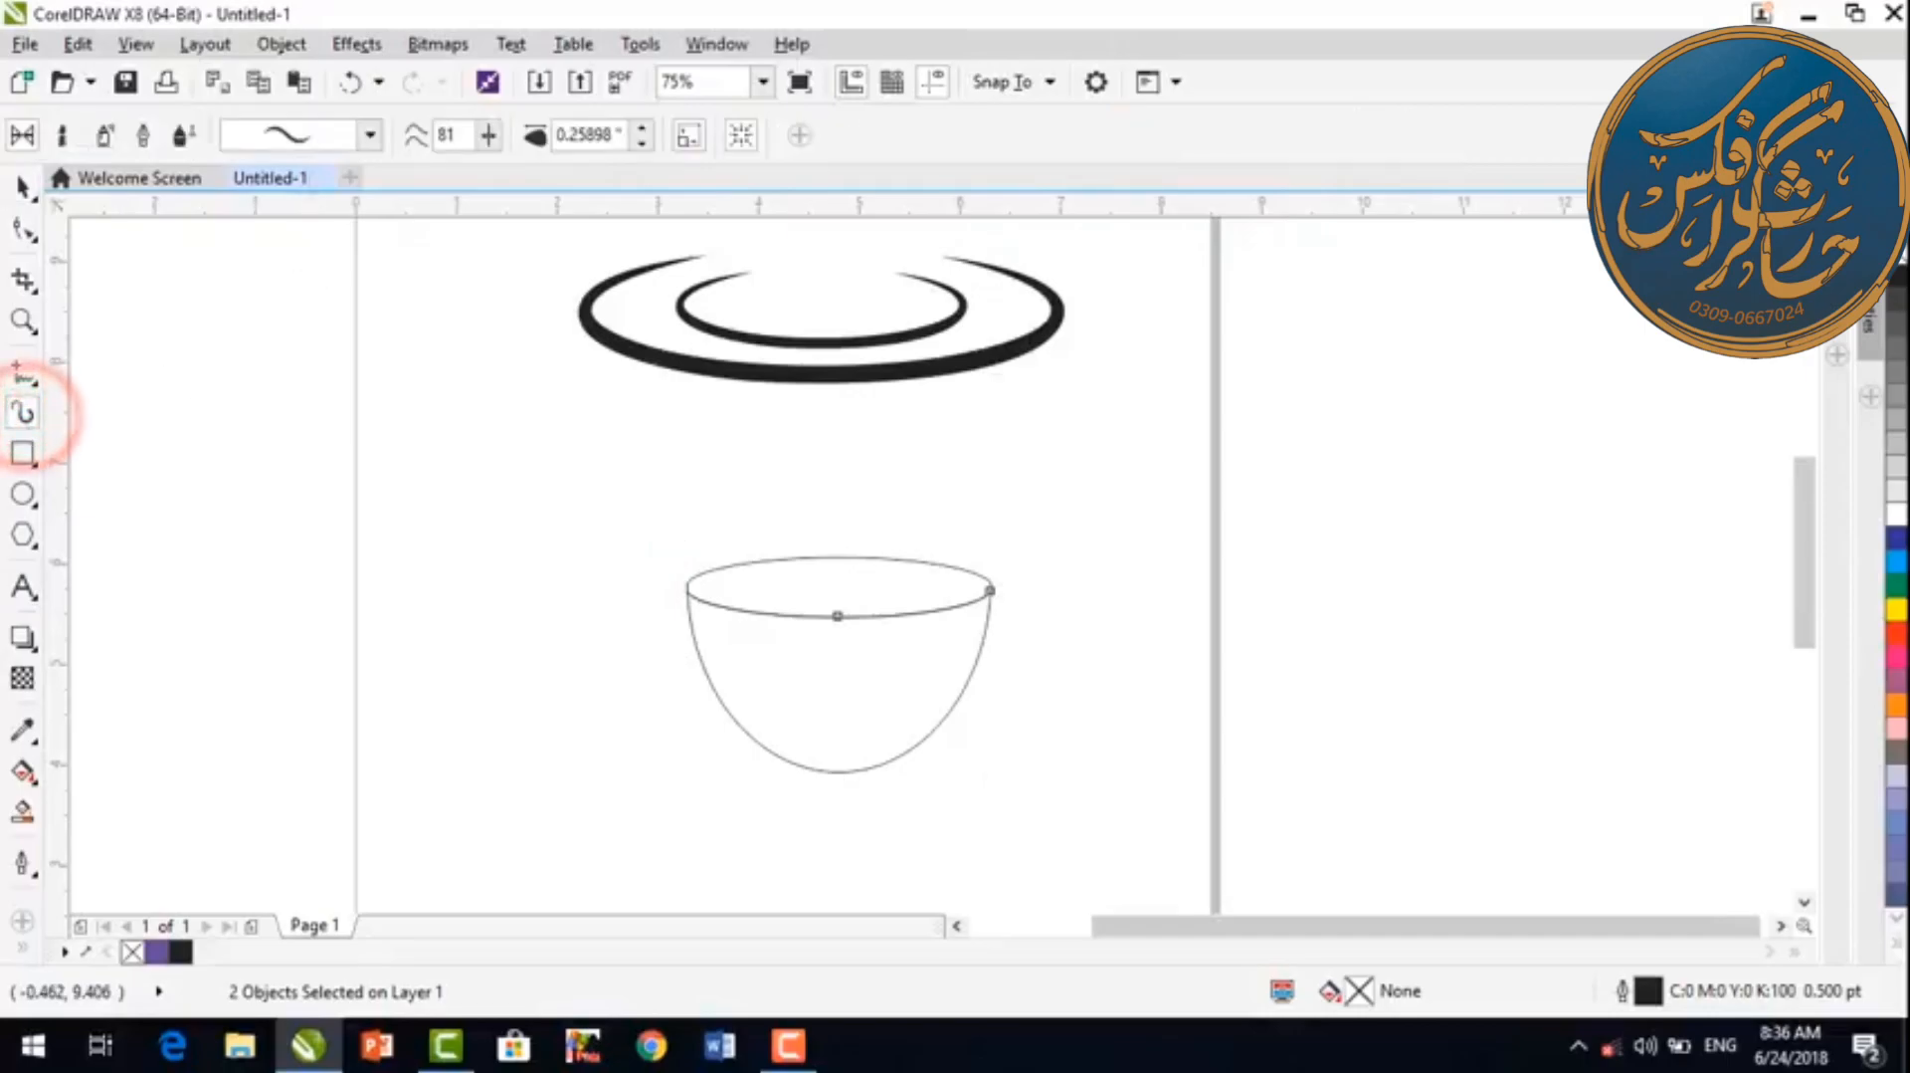
click(309, 134)
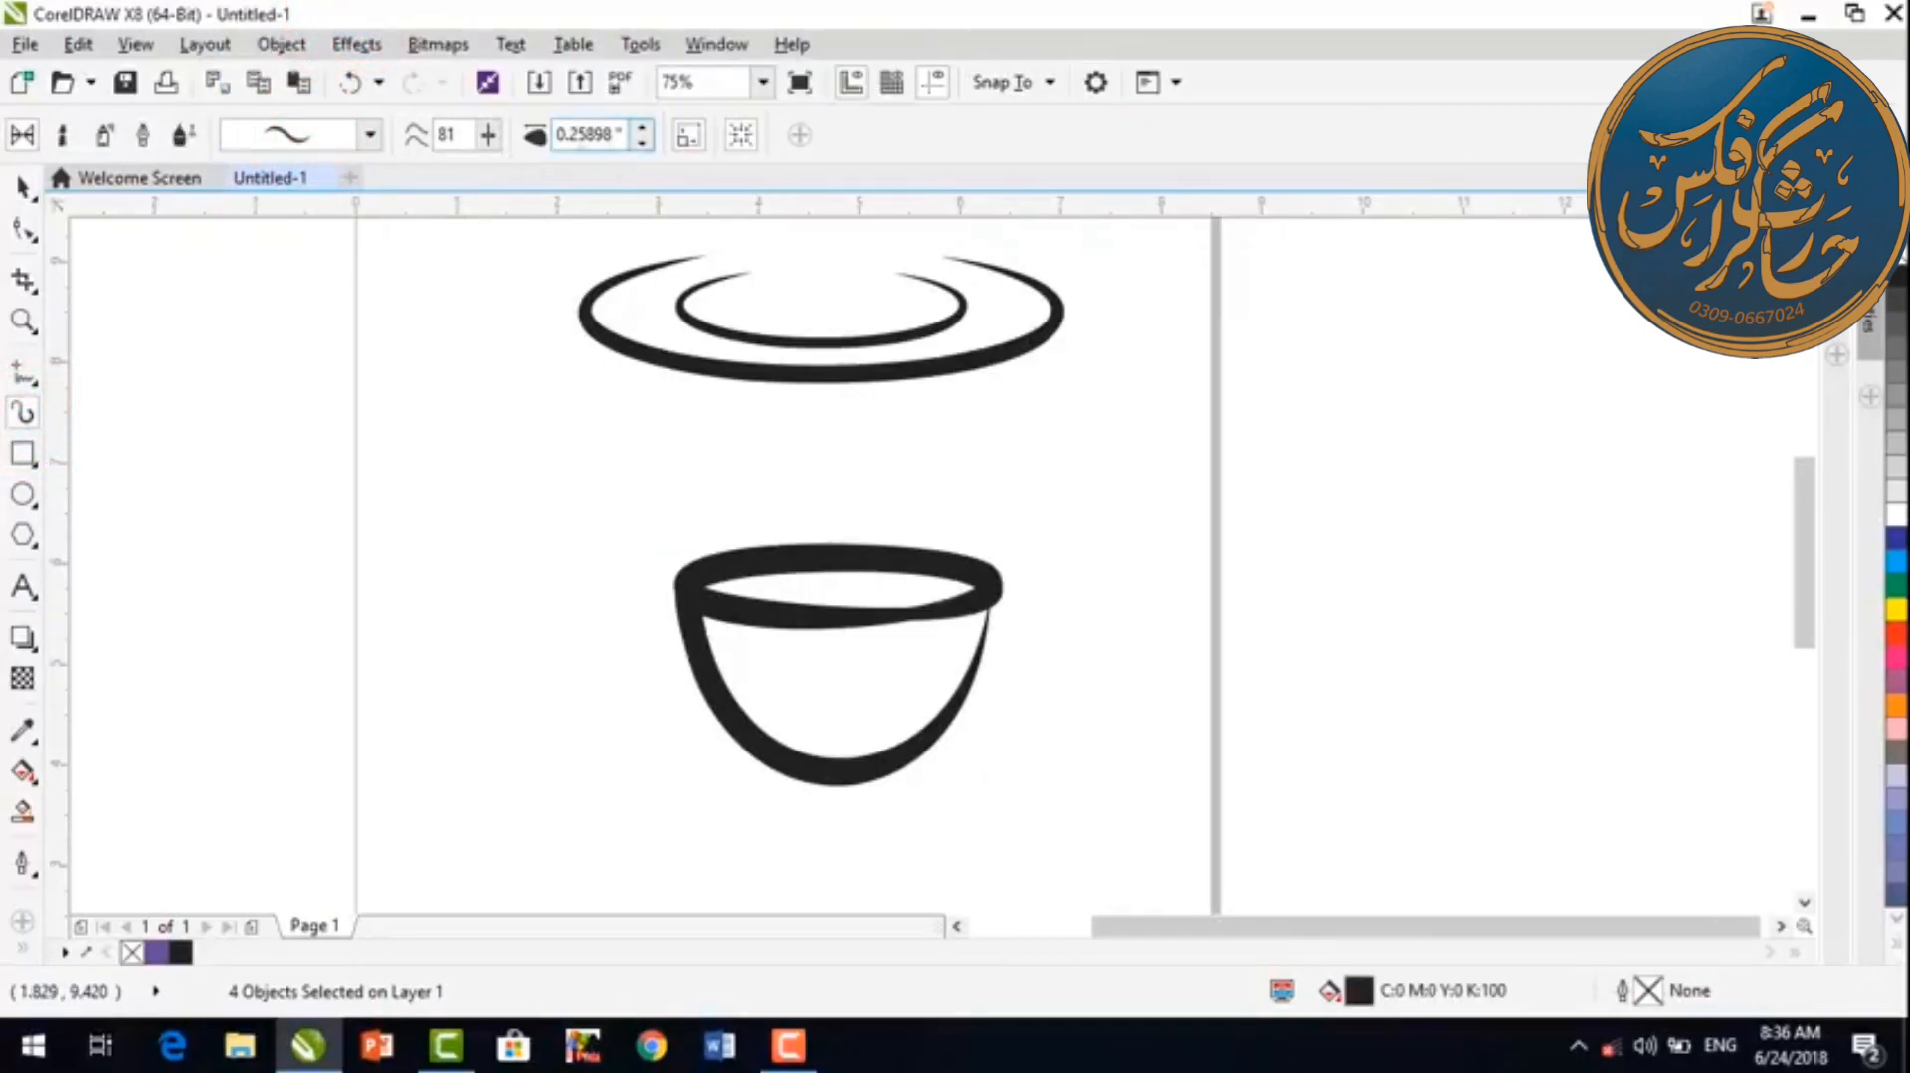
double_click(582, 134)
text(0.1)
key(Return)
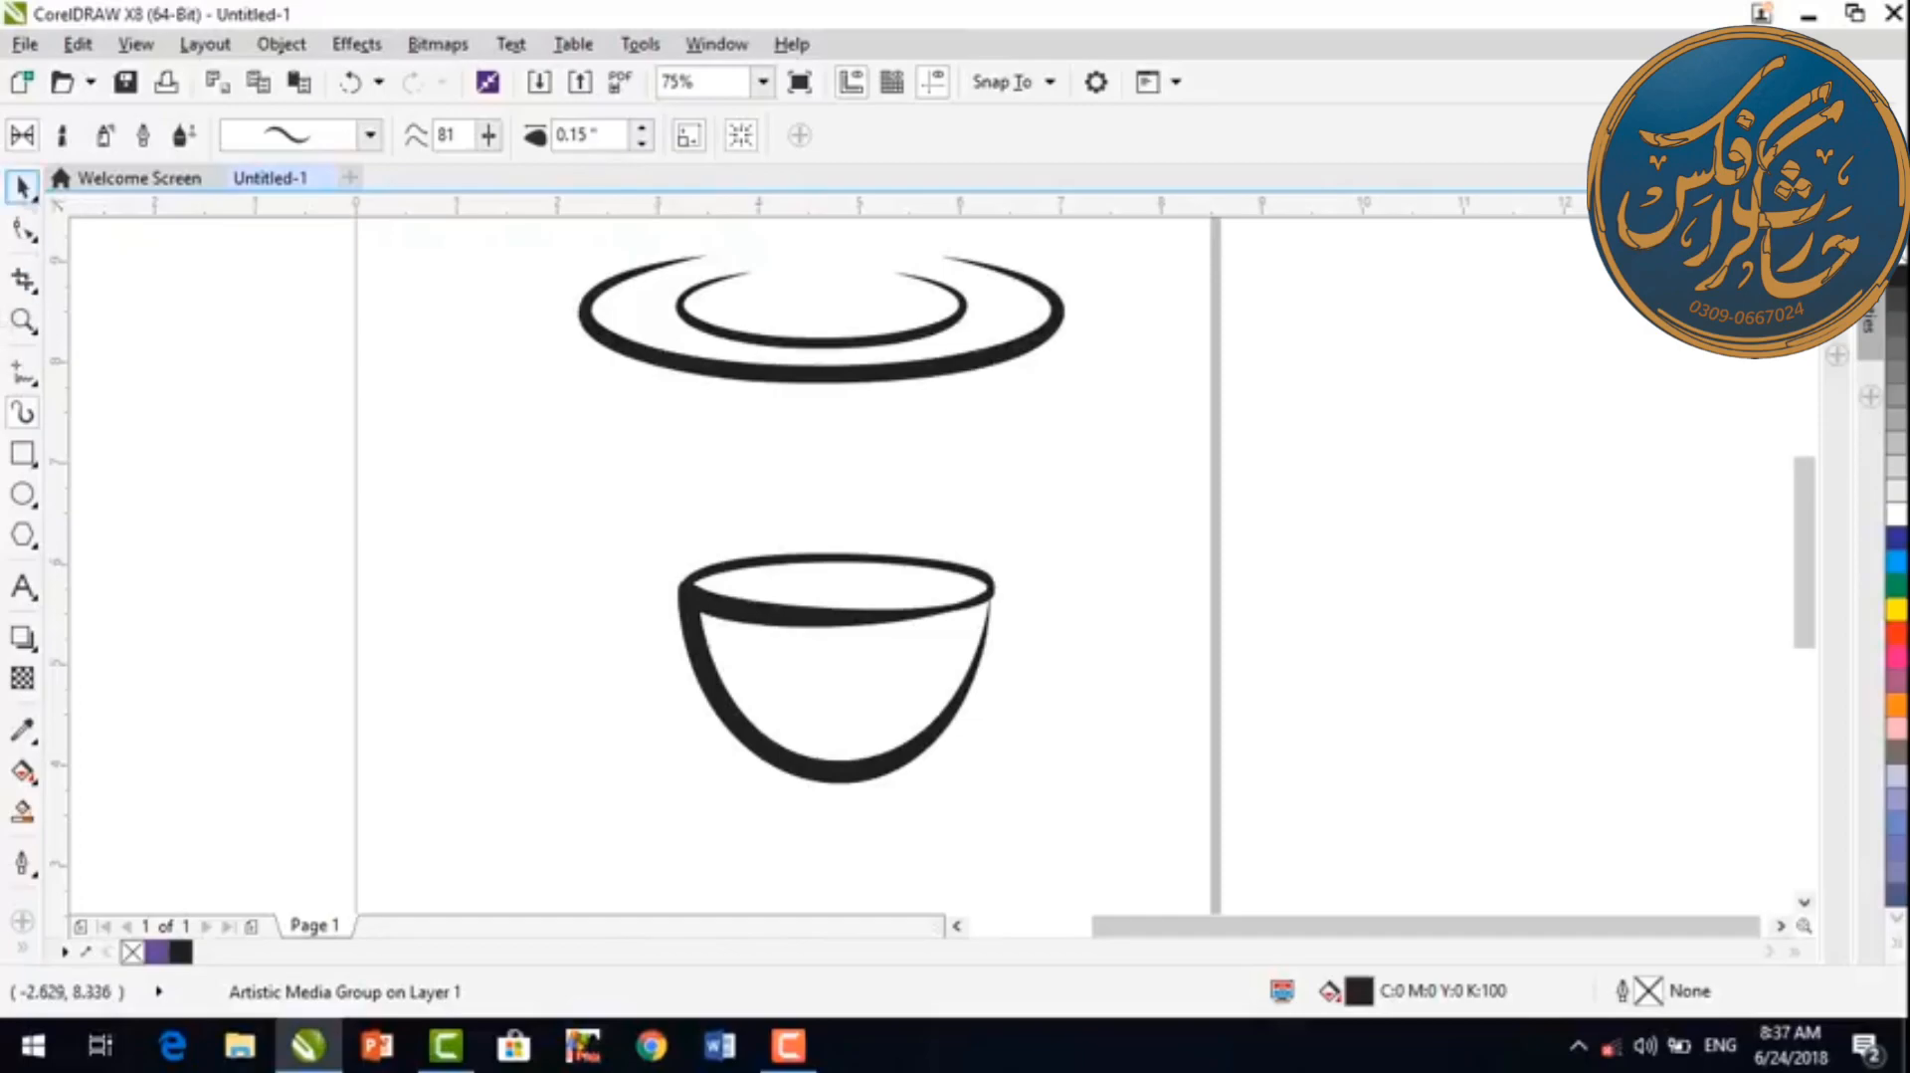
Step: Move the cup onto the saucer, scale it down to about 2.66 by 1.94 inches and nudge it into place over the inner ring
click(22, 186)
drag(1803, 507, 1803, 487)
drag(830, 325, 822, 345)
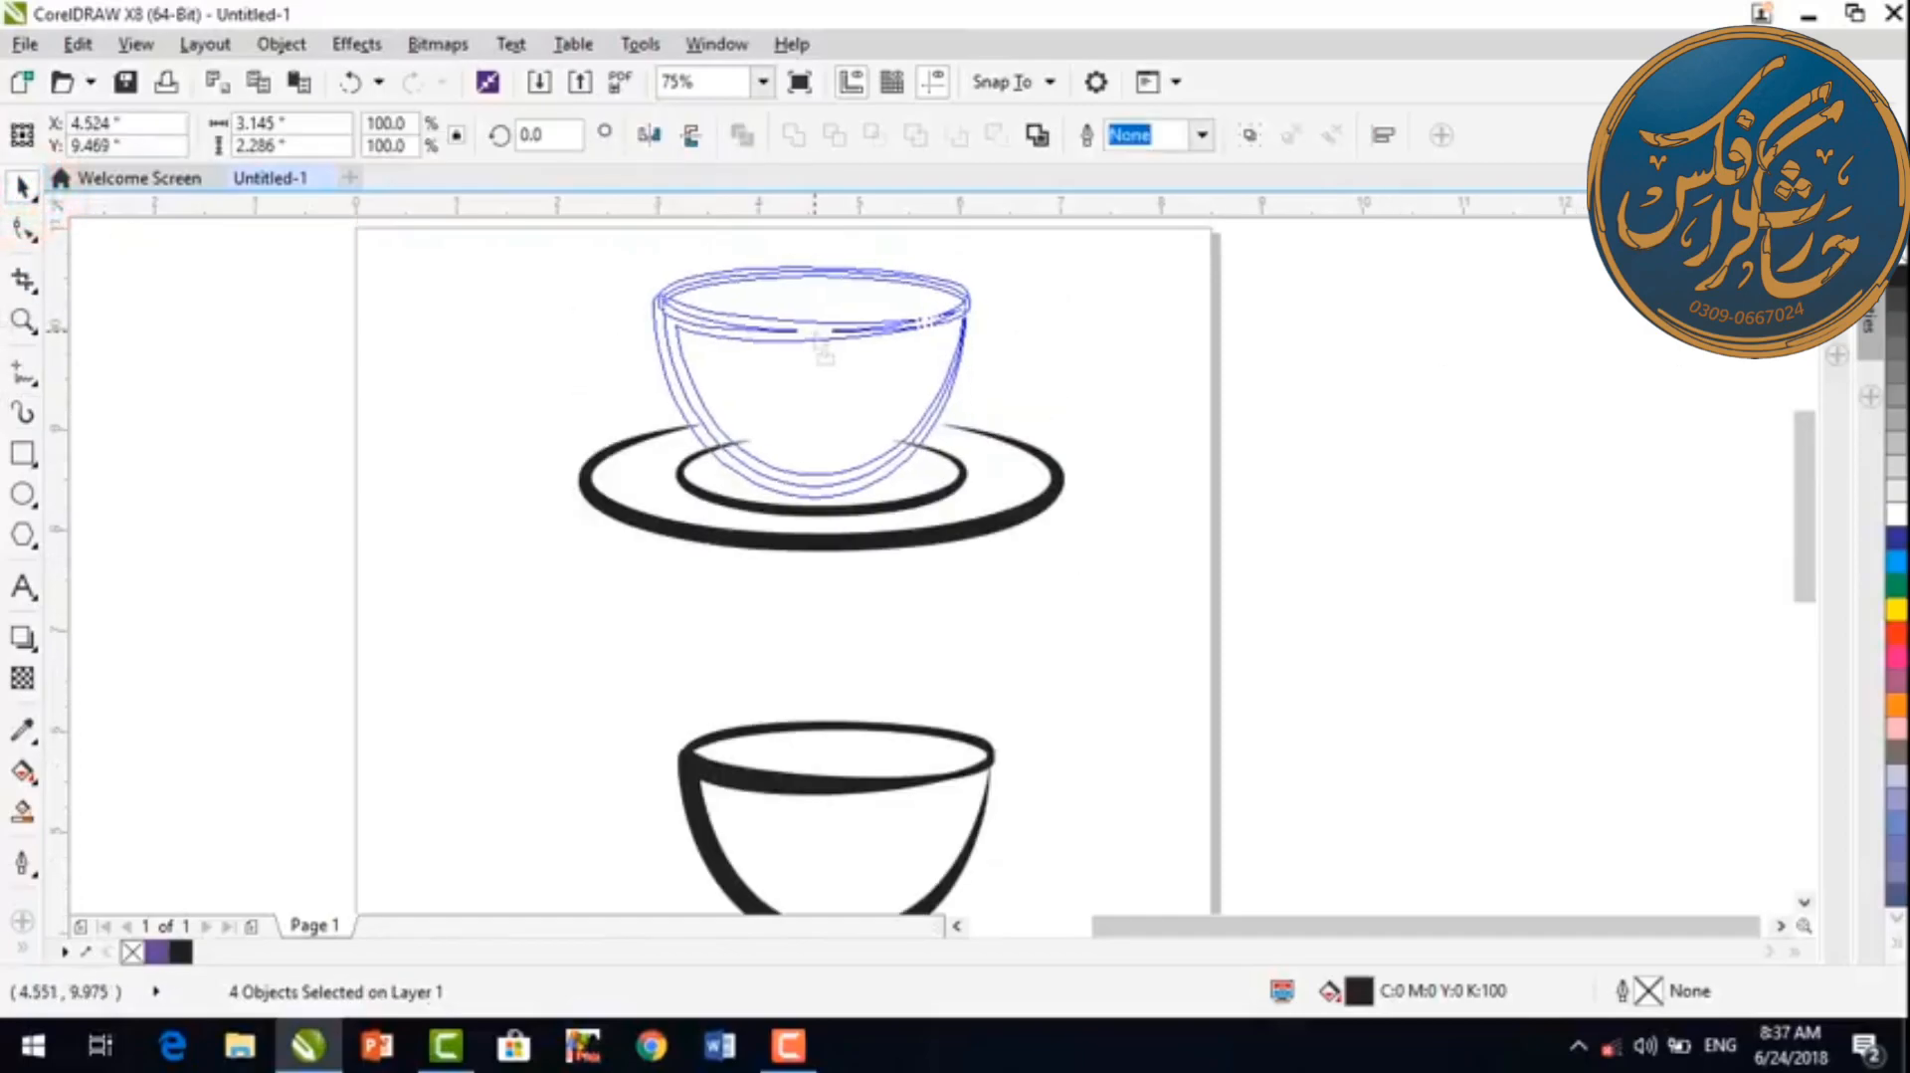
drag(978, 258, 953, 275)
key(Down)
key(Down)
key(Down)
key(Down)
key(Right)
key(Right)
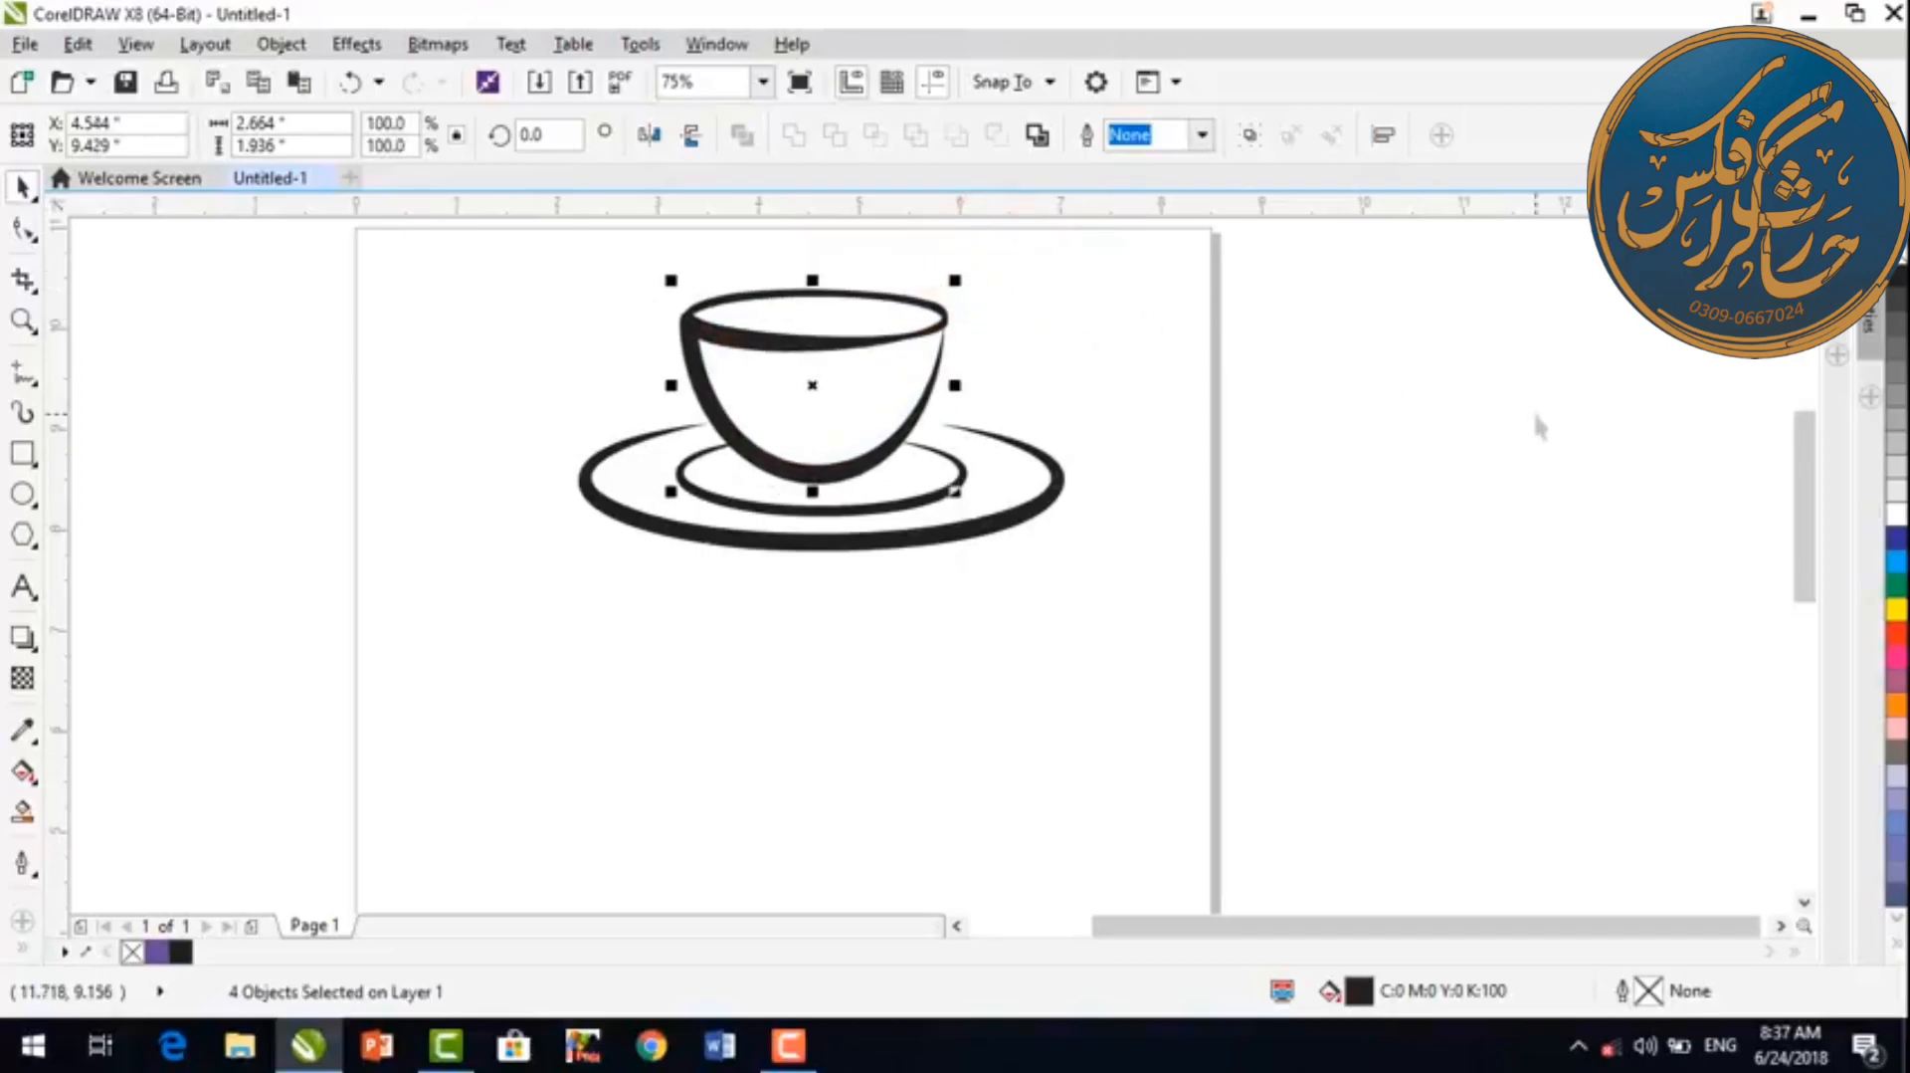
click(1316, 445)
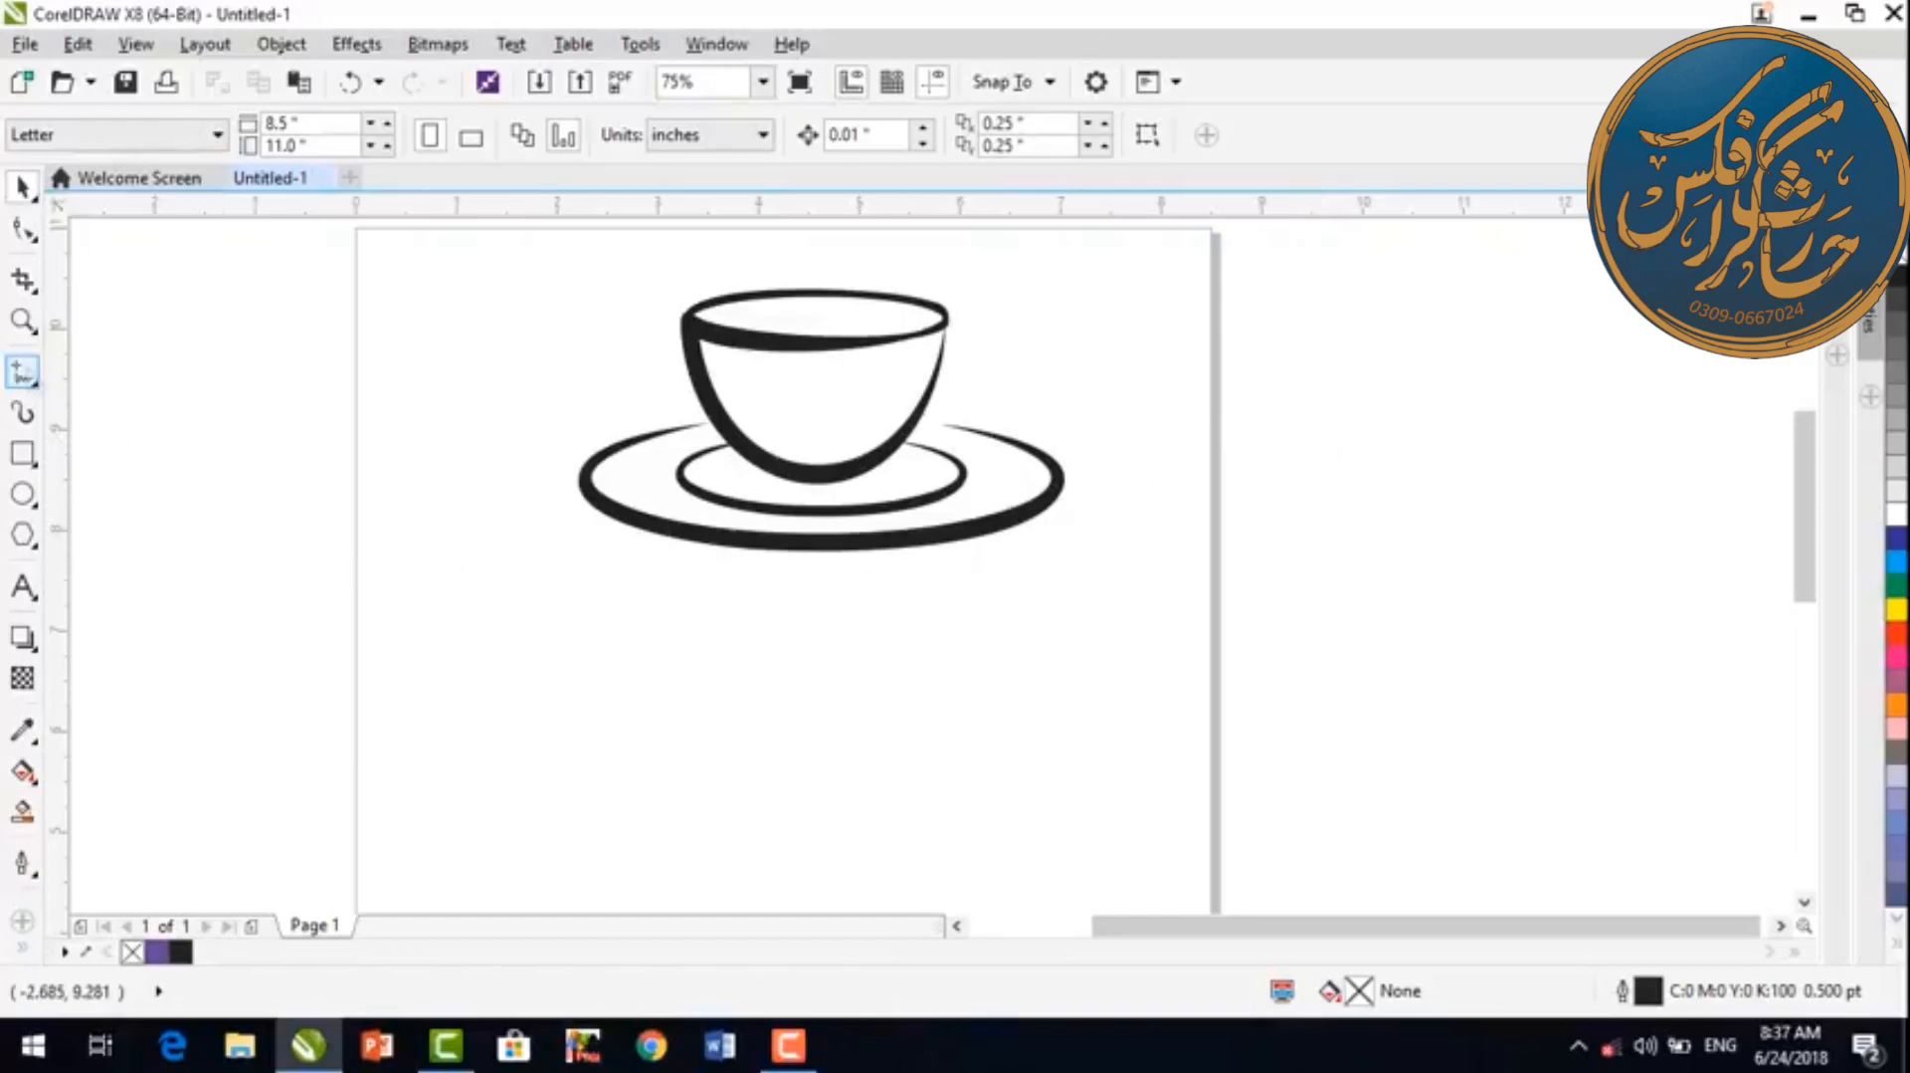
Step: Draw an S-shaped B-Spline handle curve about 0.52 by 0.95 inches from the cup's right rim down to the saucer
click(24, 374)
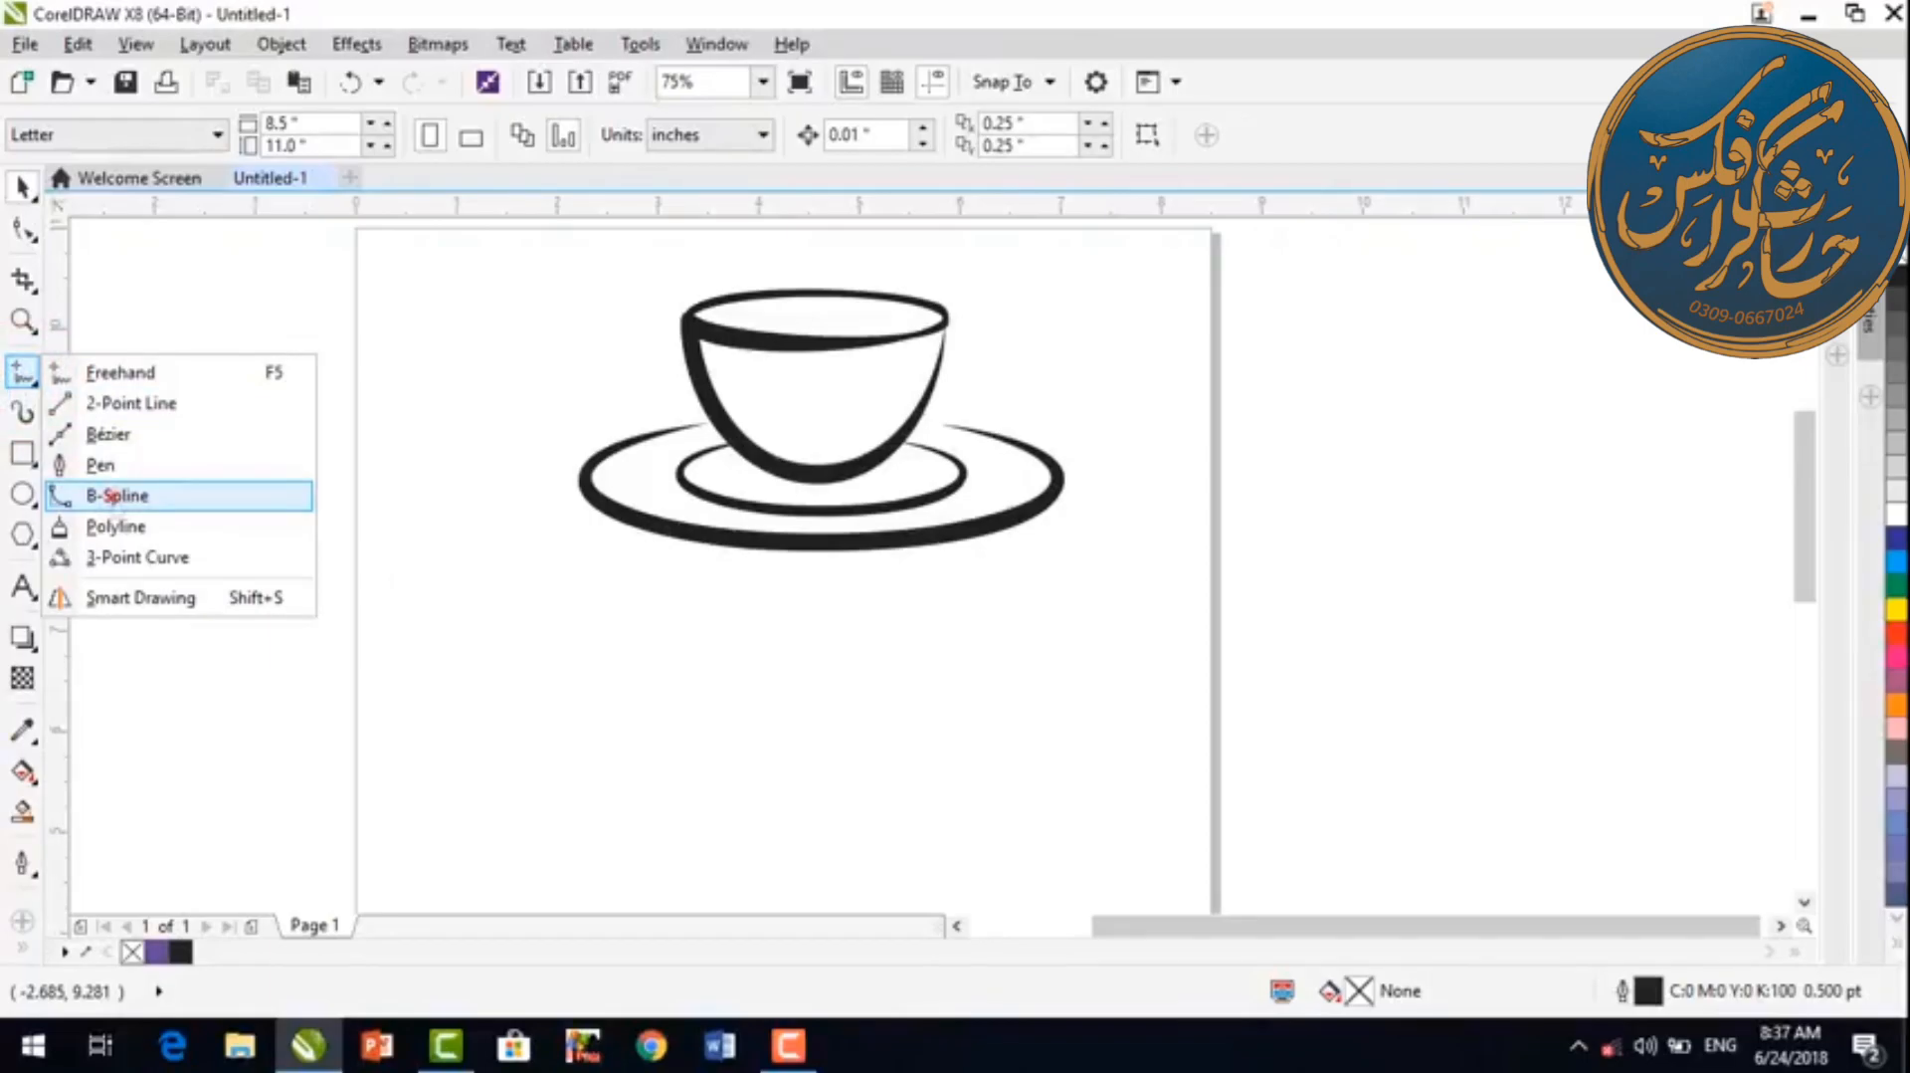
click(110, 494)
click(950, 322)
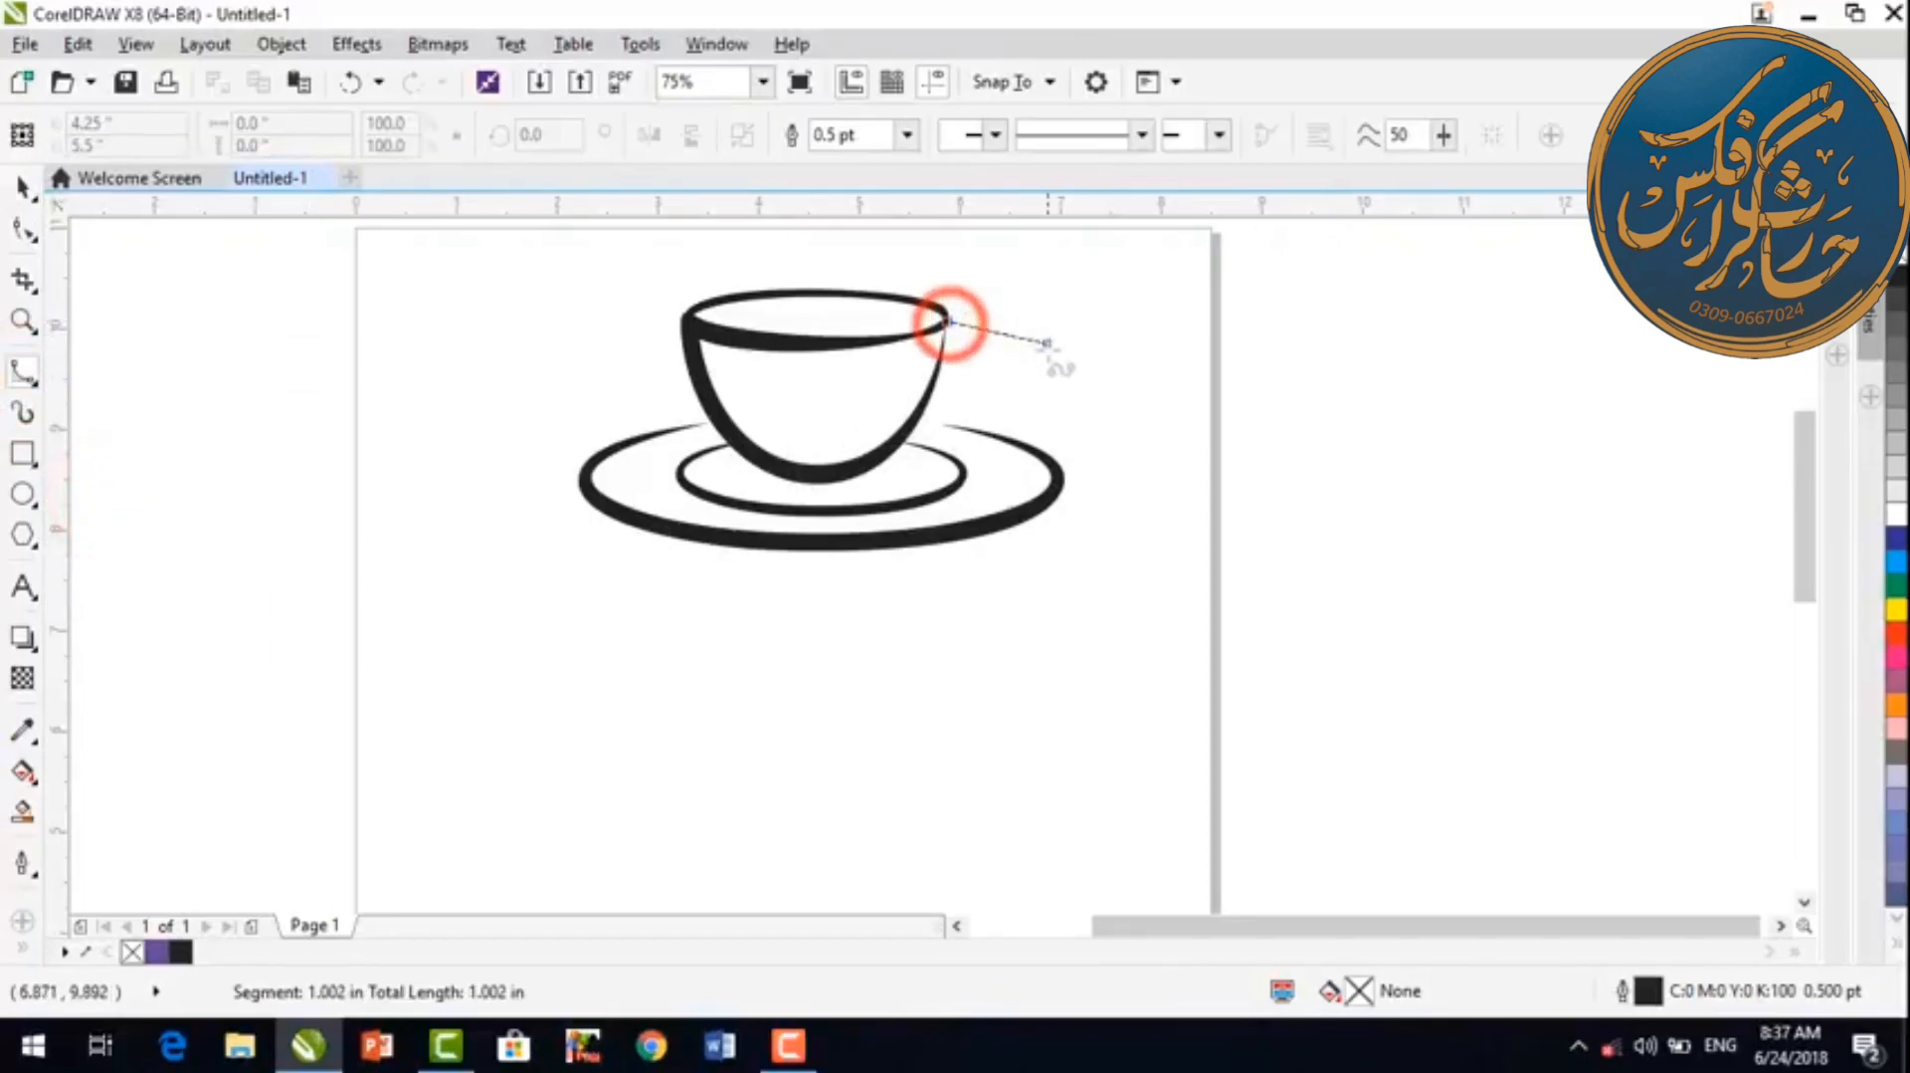
click(1030, 350)
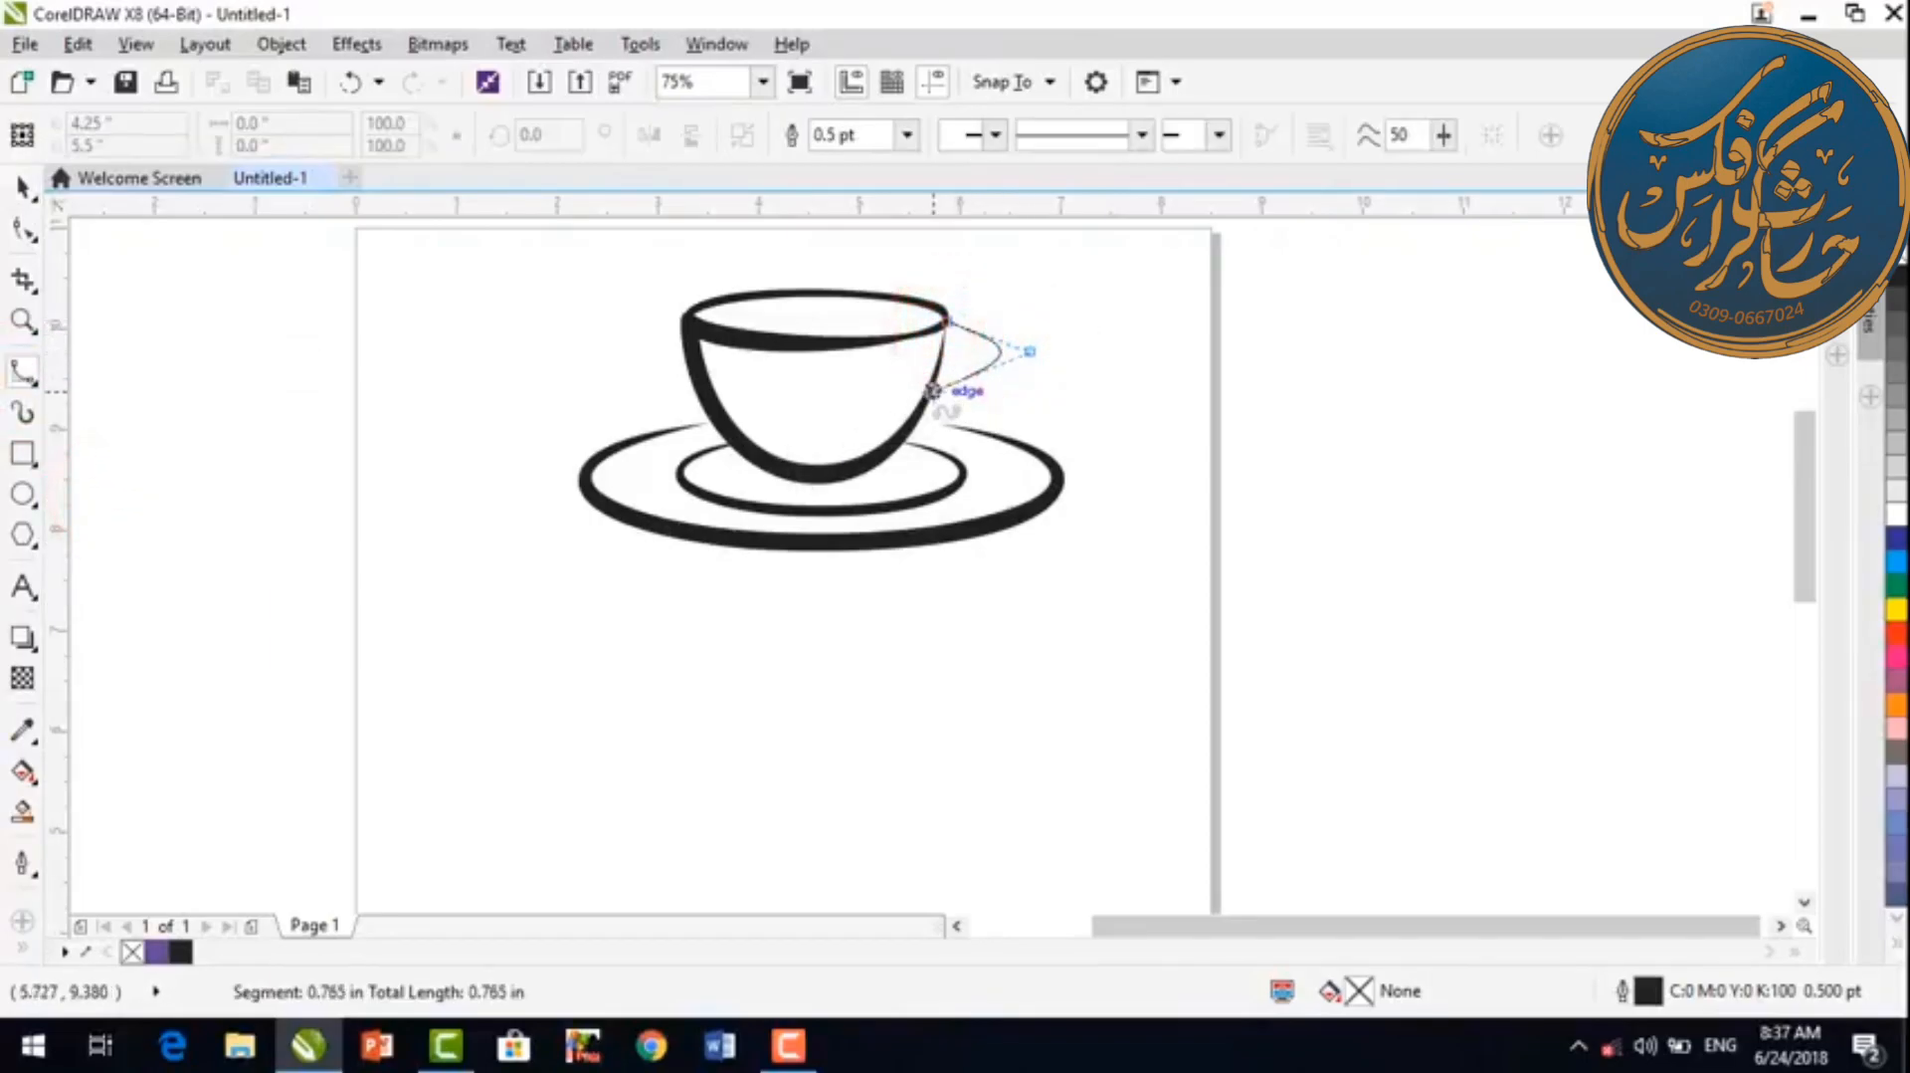
click(940, 399)
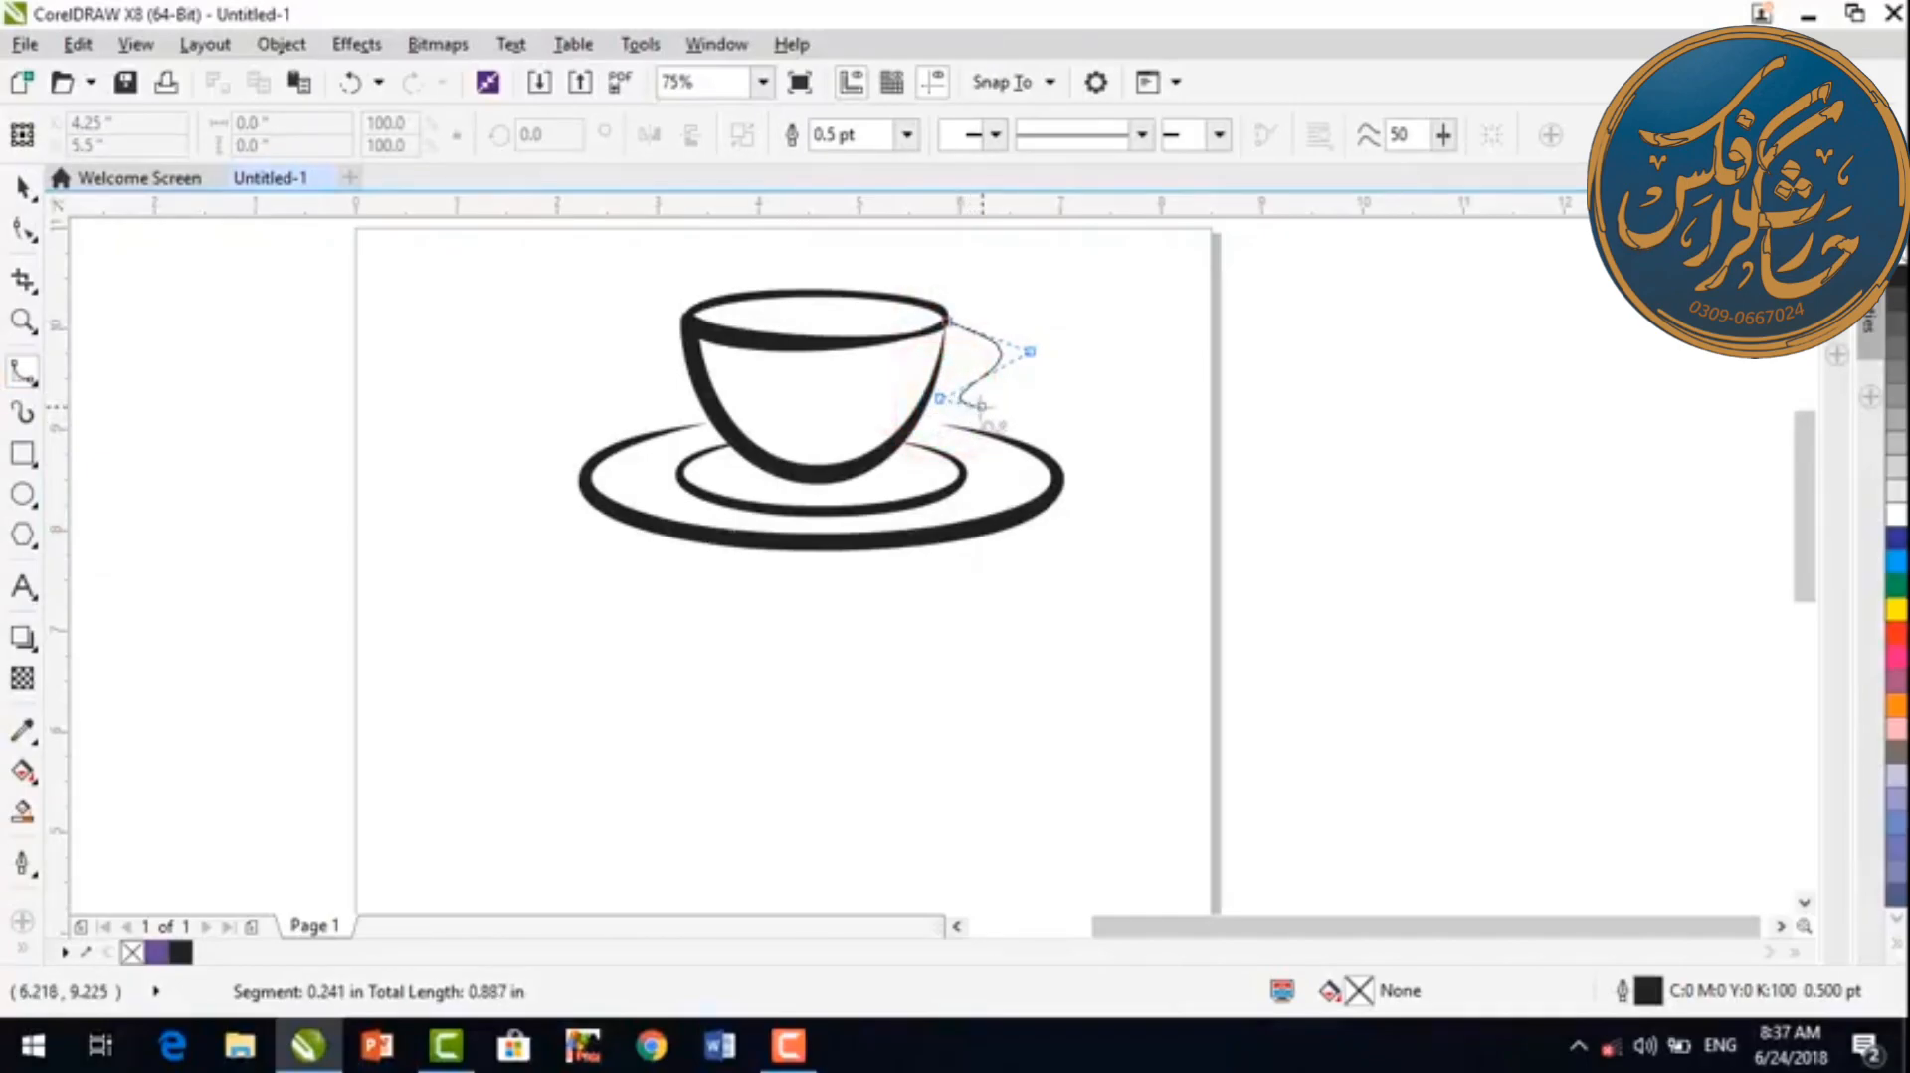
double_click(973, 416)
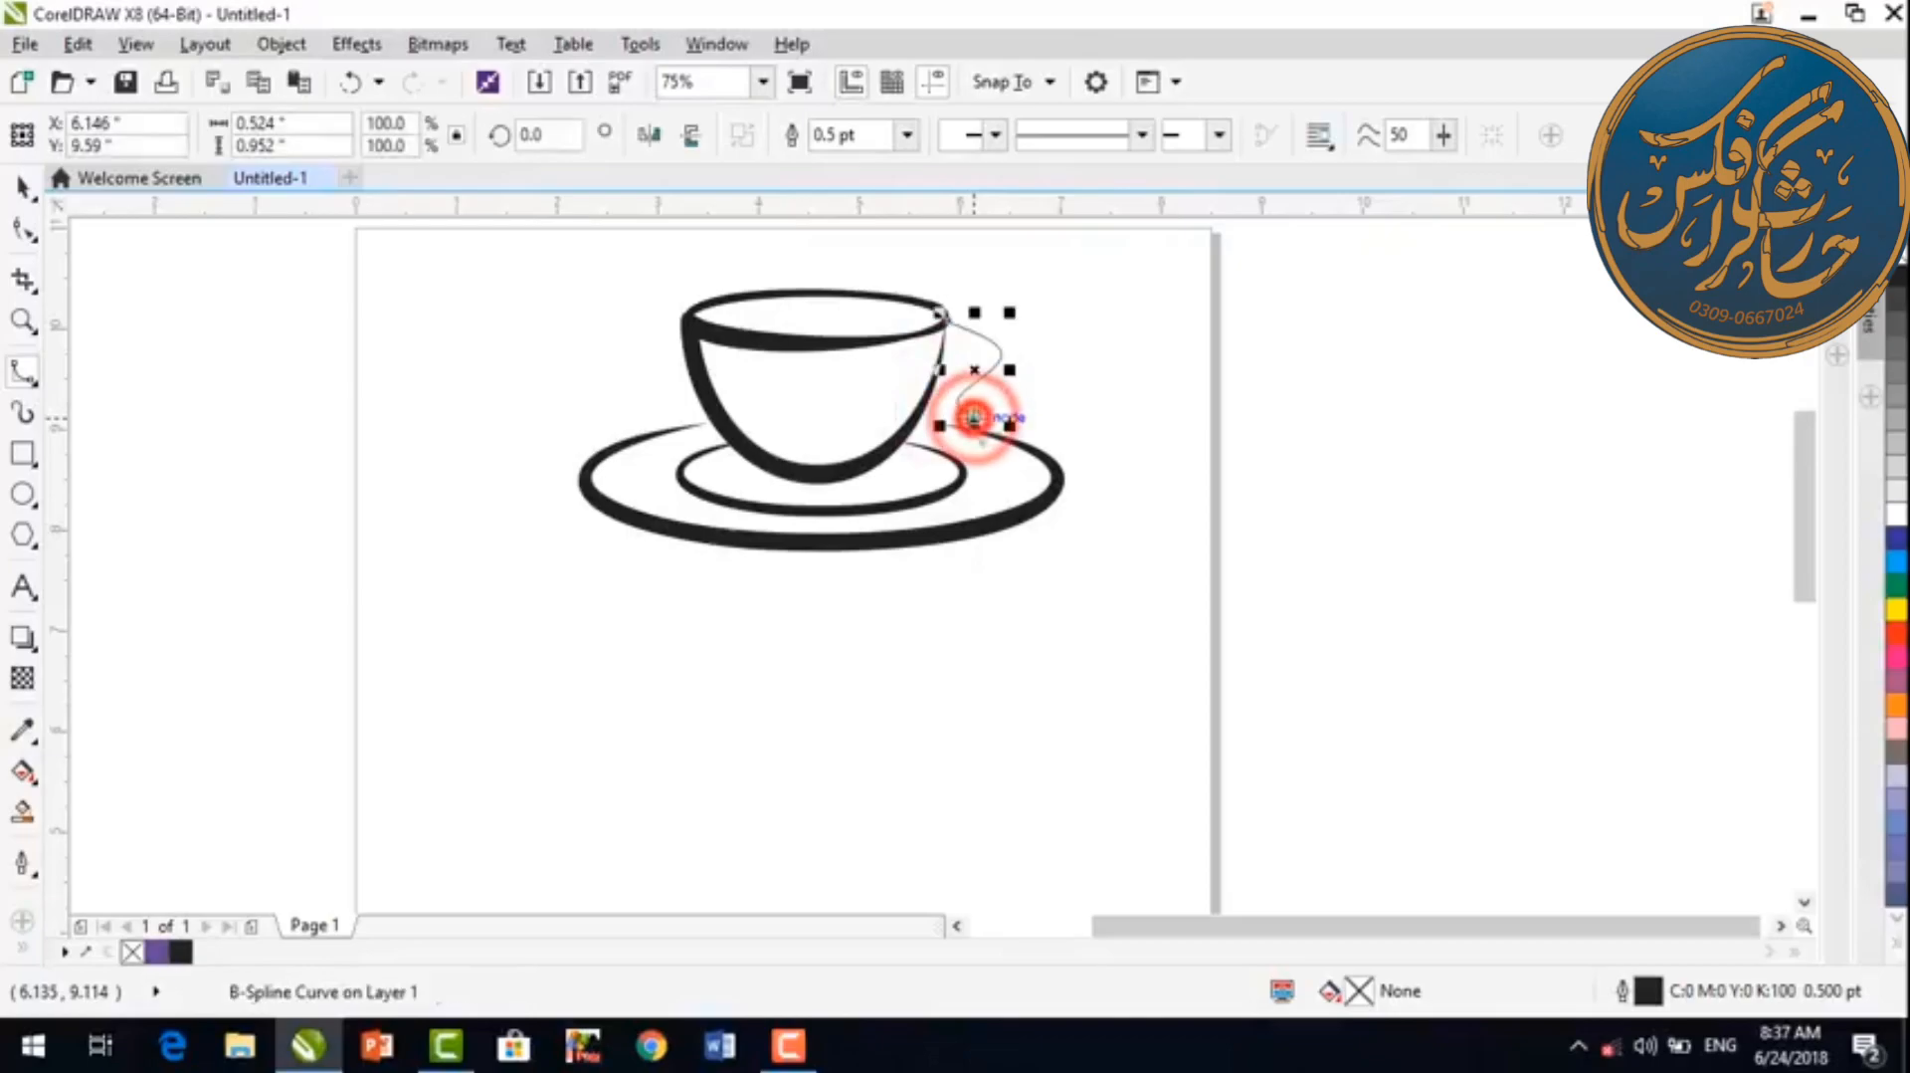
Step: Reshape the handle curve by moving its lower control point toward the cup and its outer control point slightly inward
click(21, 229)
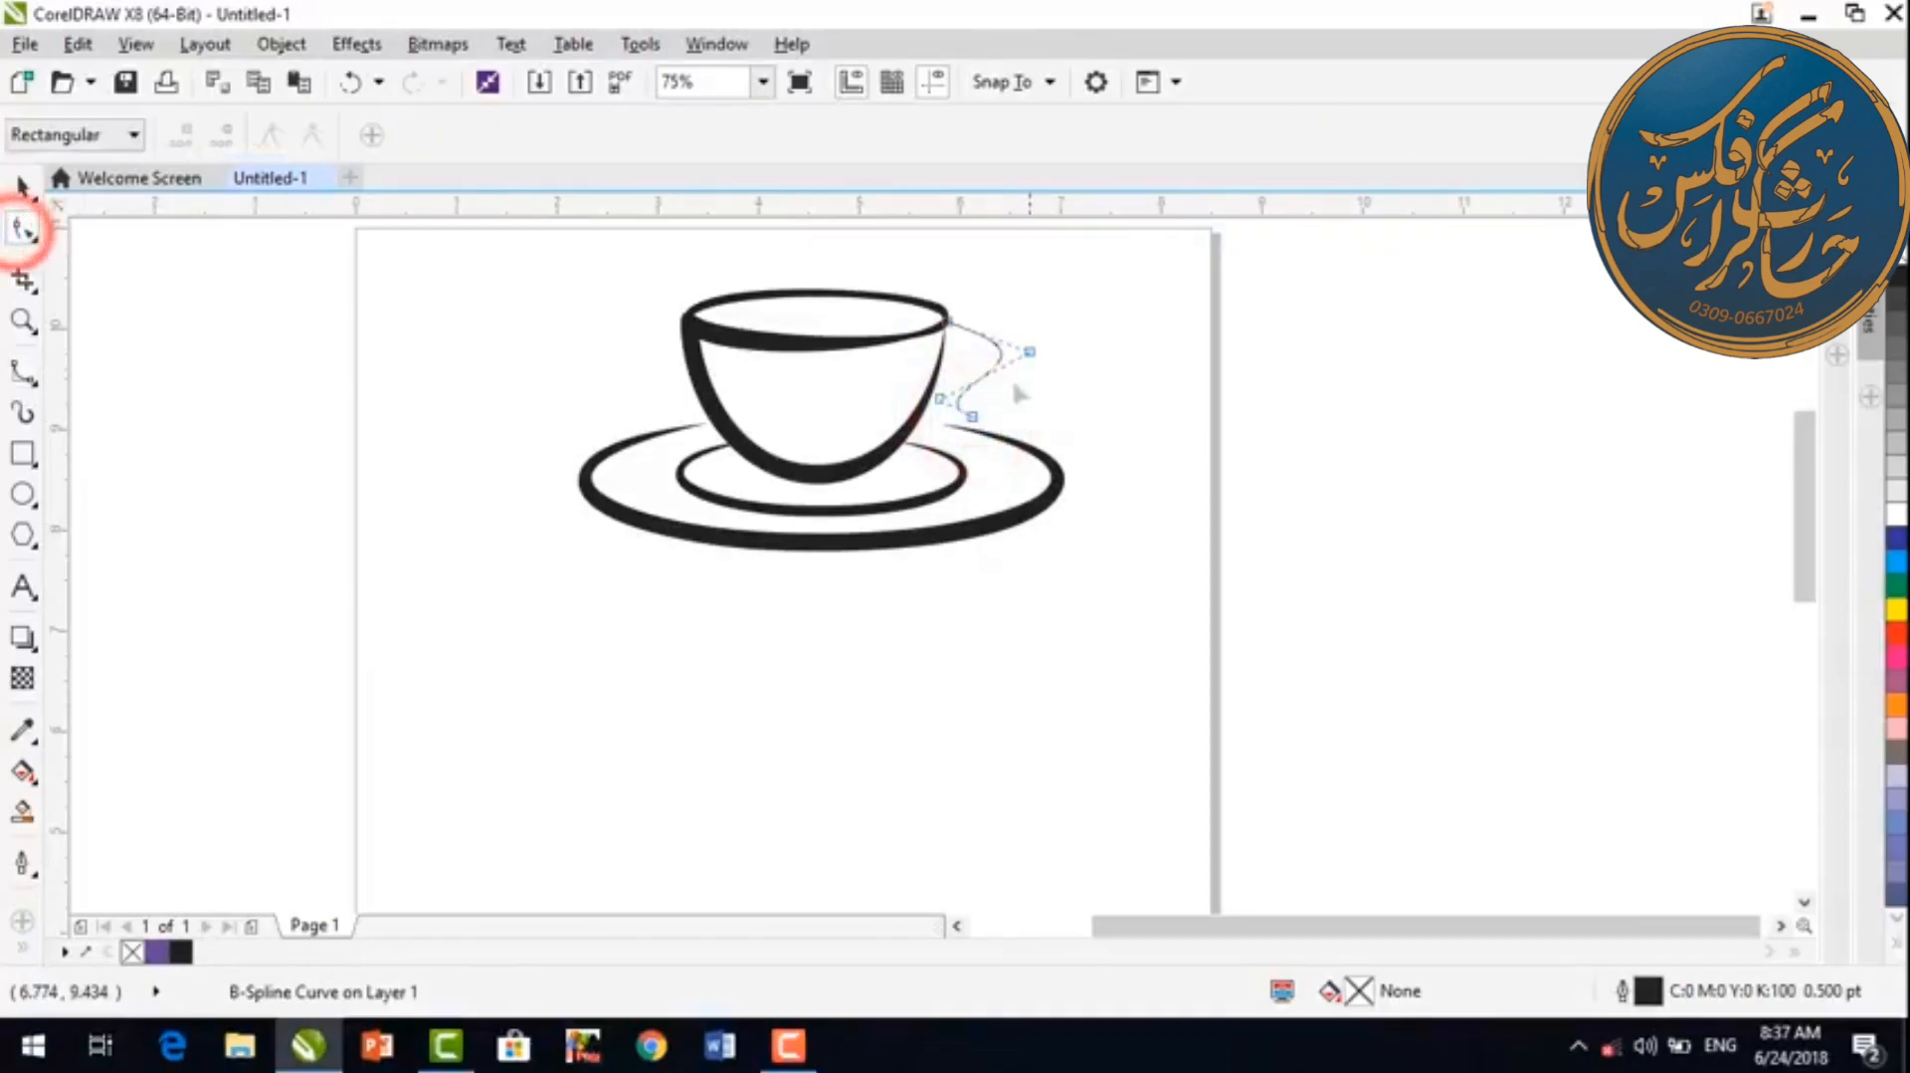
drag(940, 398, 921, 404)
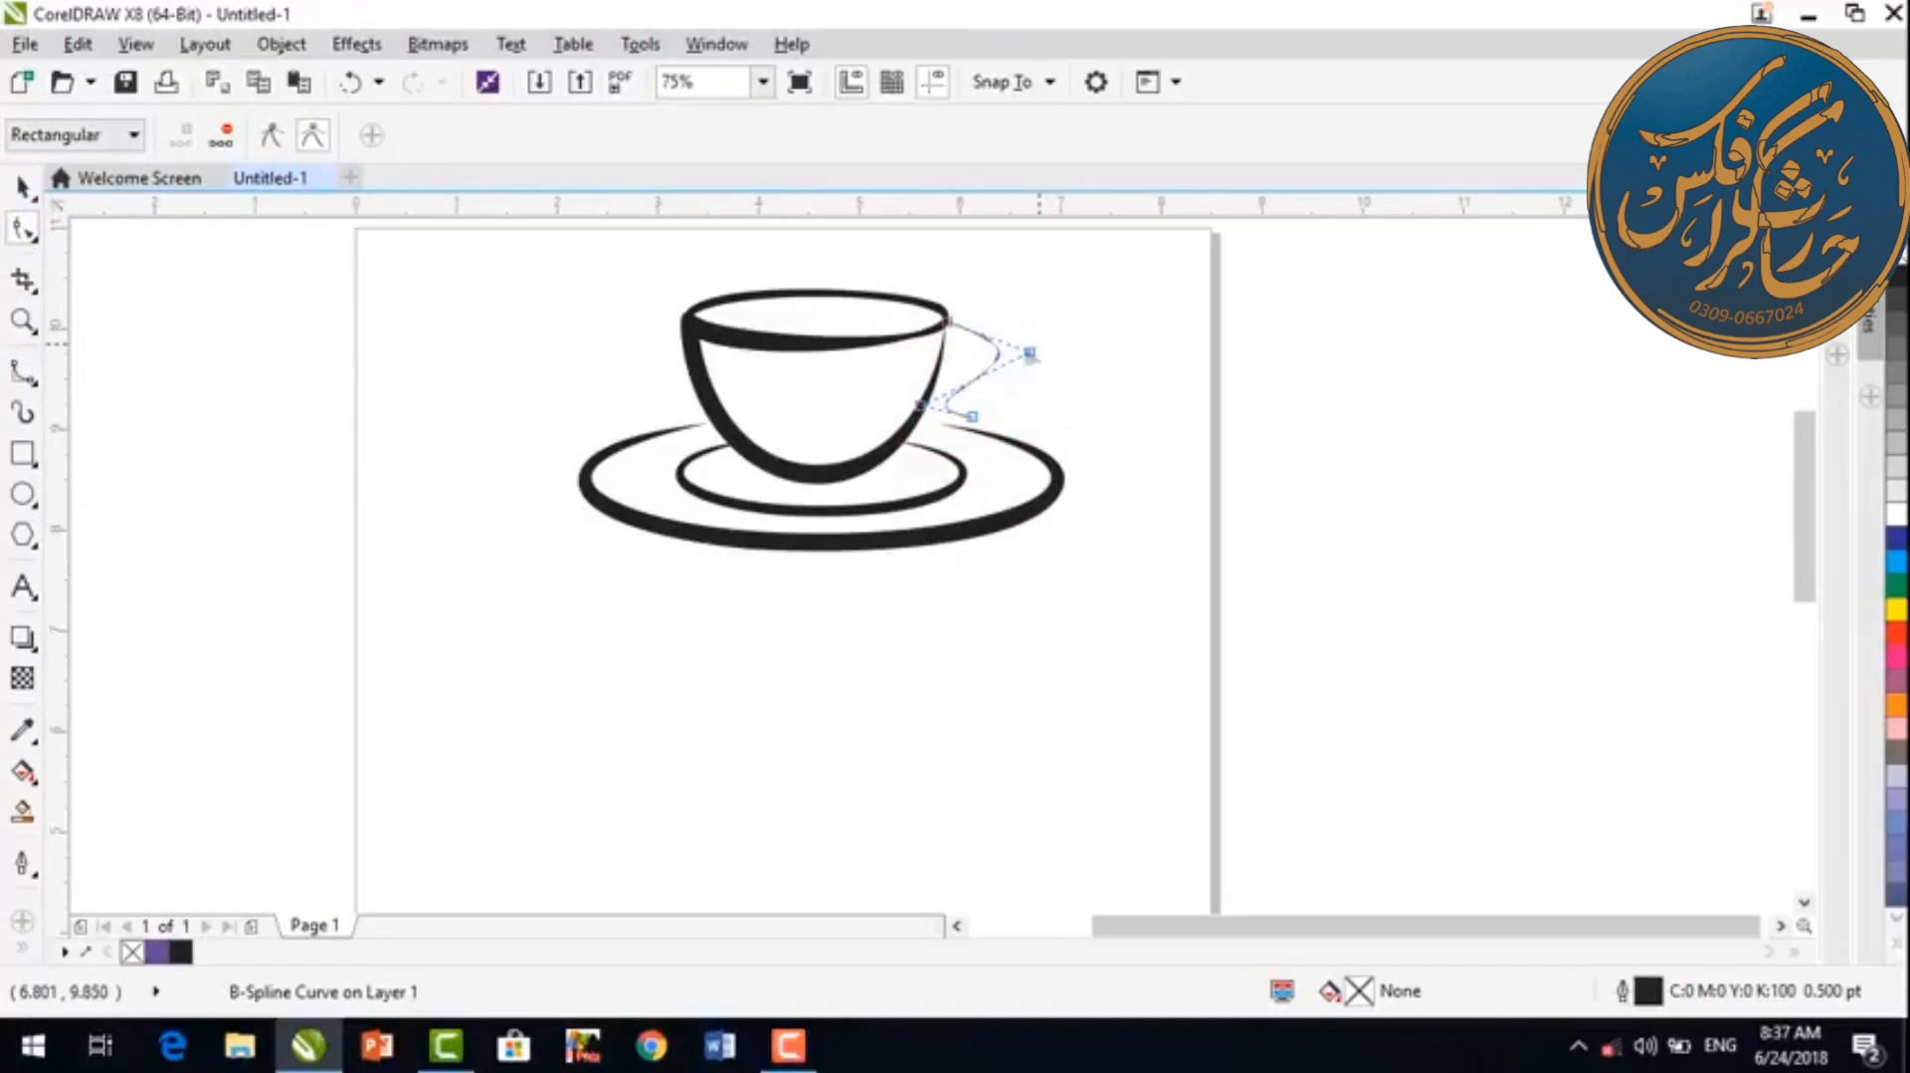
drag(1027, 350, 1023, 354)
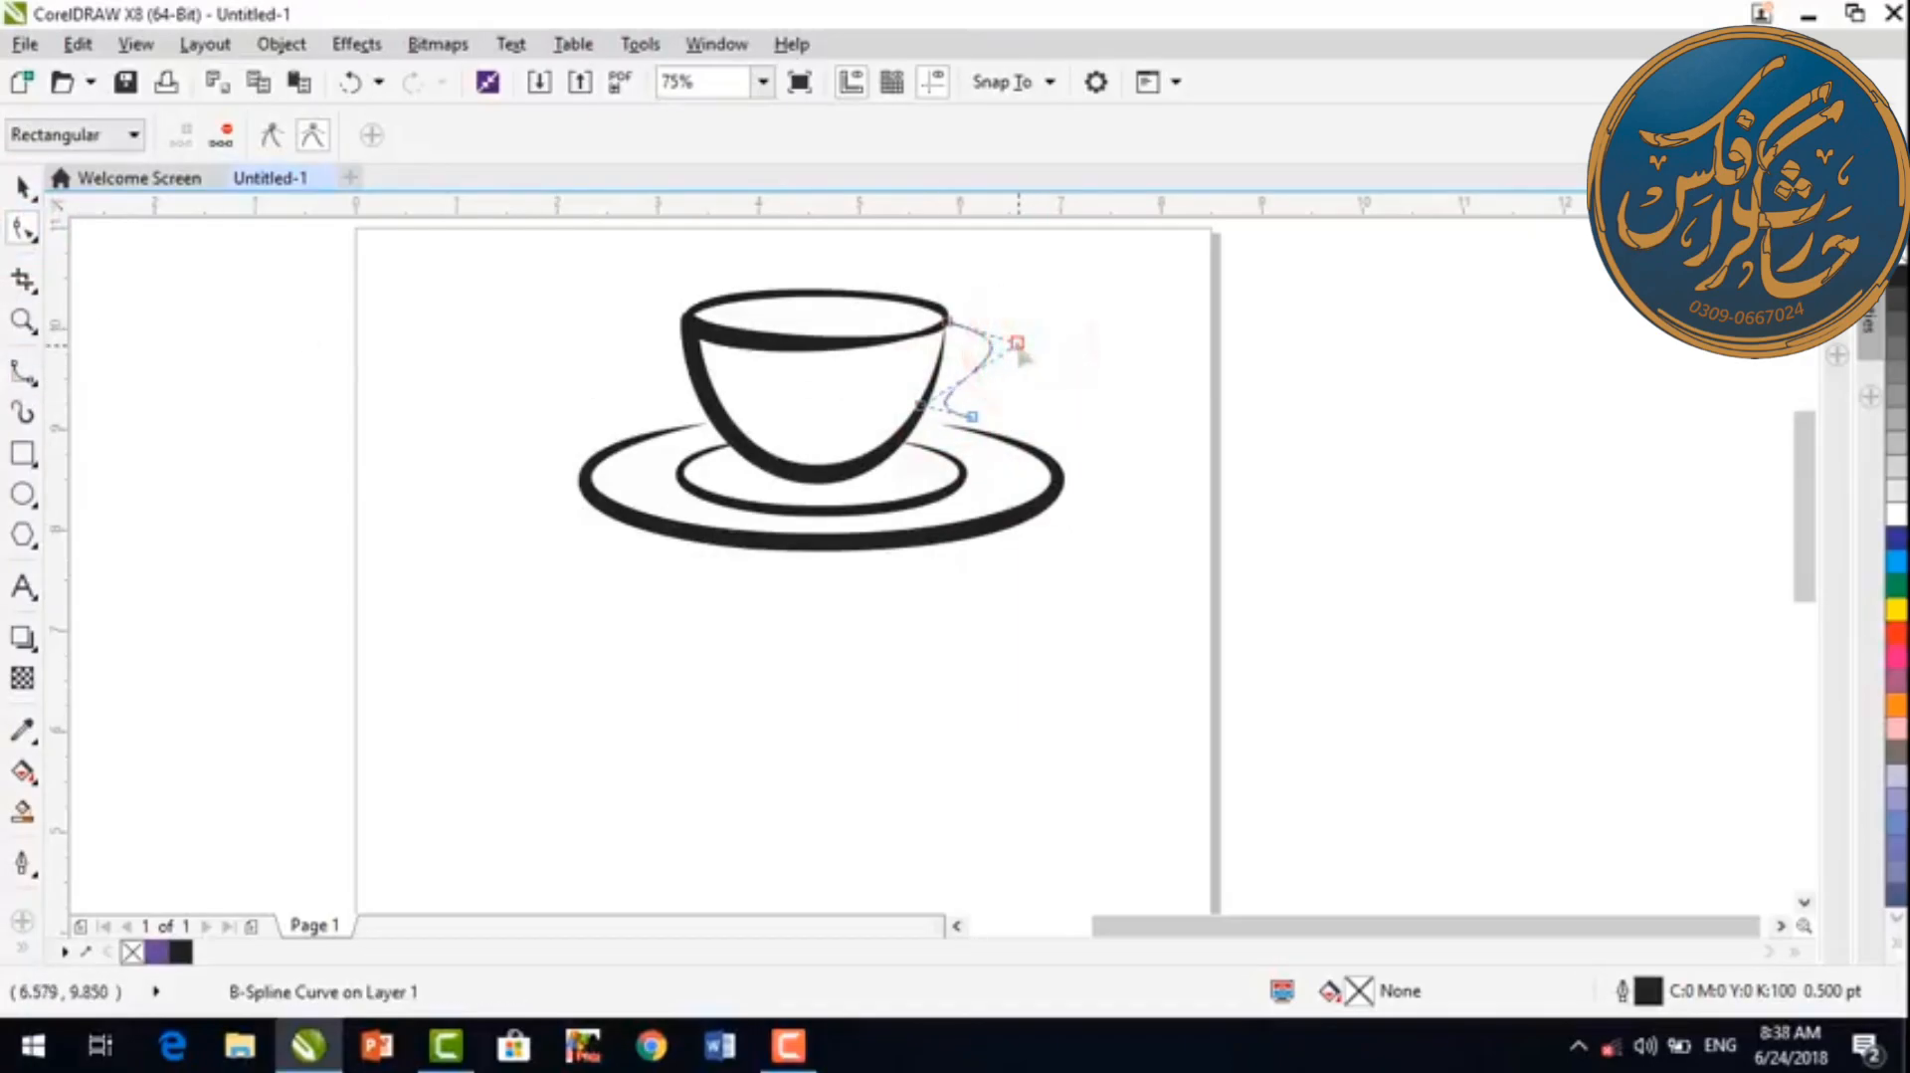
click(22, 186)
click(1340, 405)
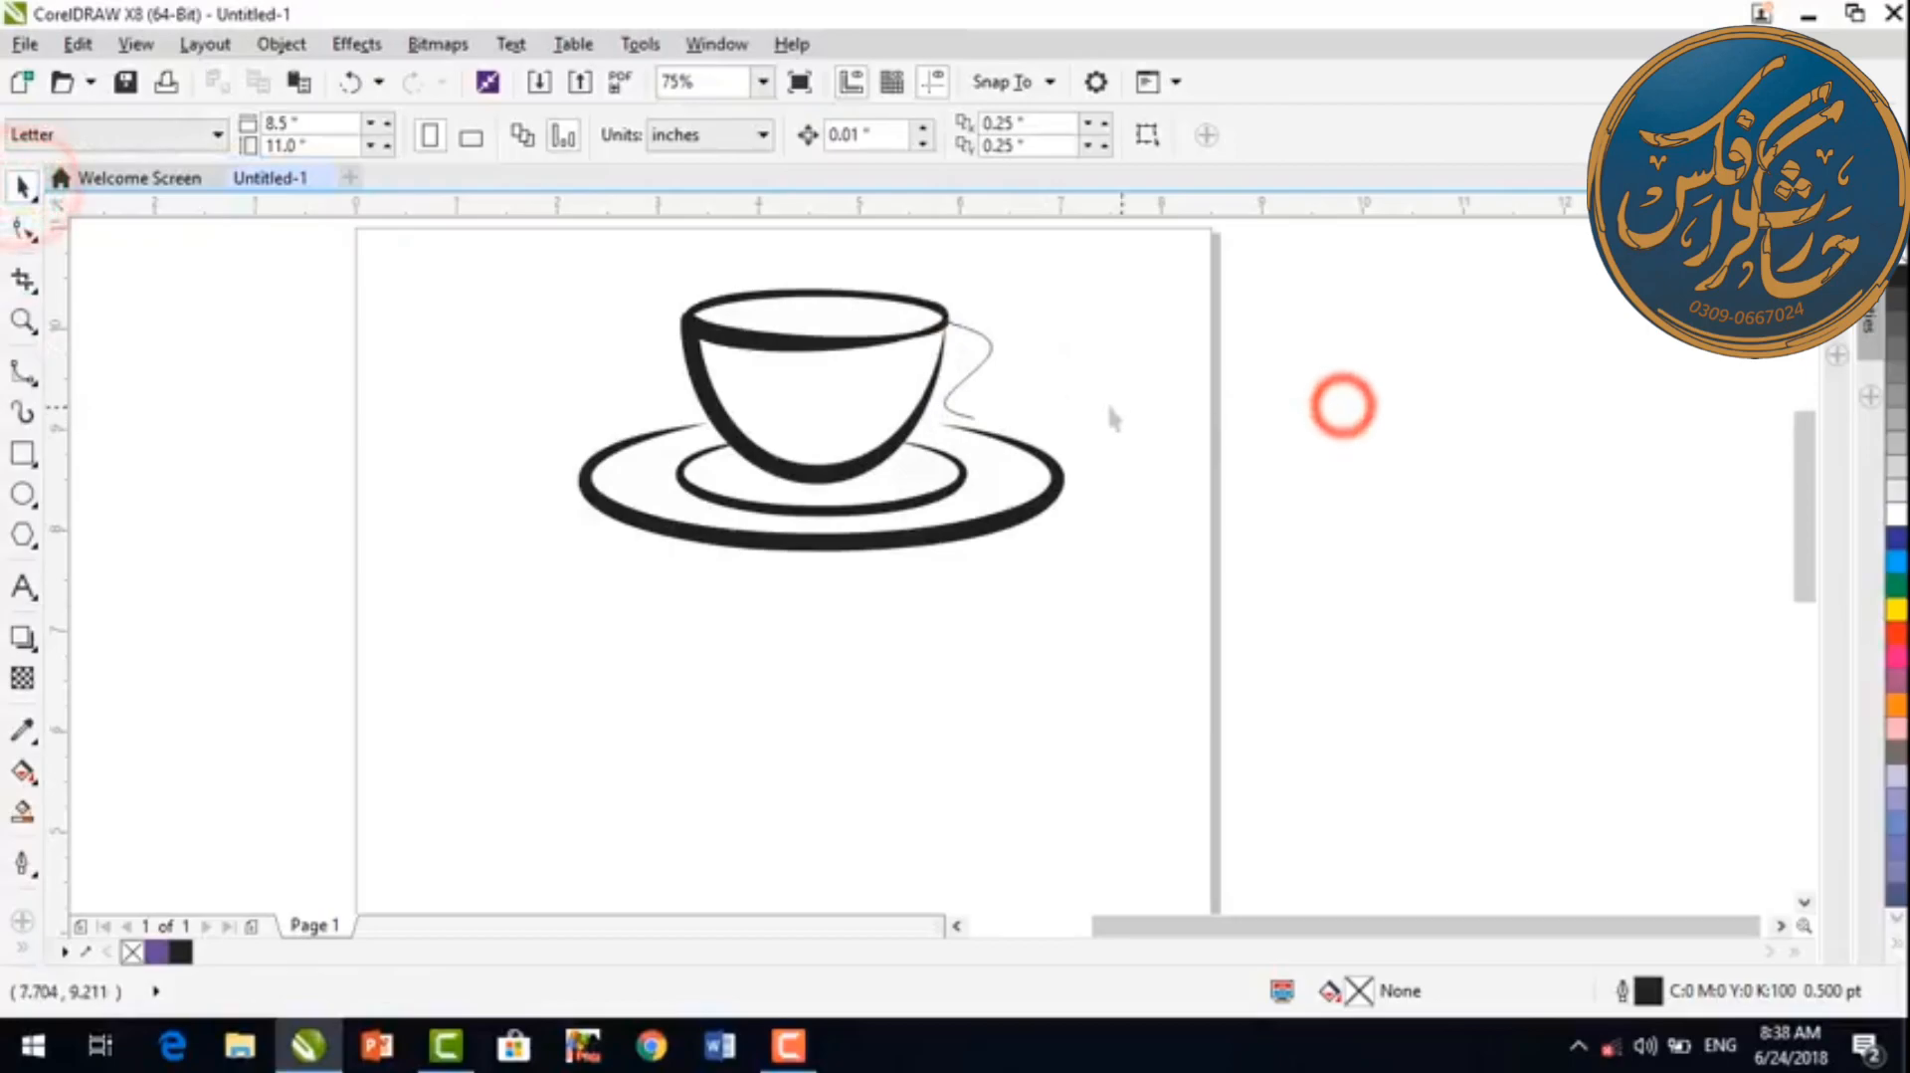
Step: Apply an Artistic Media preset stroke with a thick start and tapered end to the handle curve, 0.15 inches wide
click(980, 332)
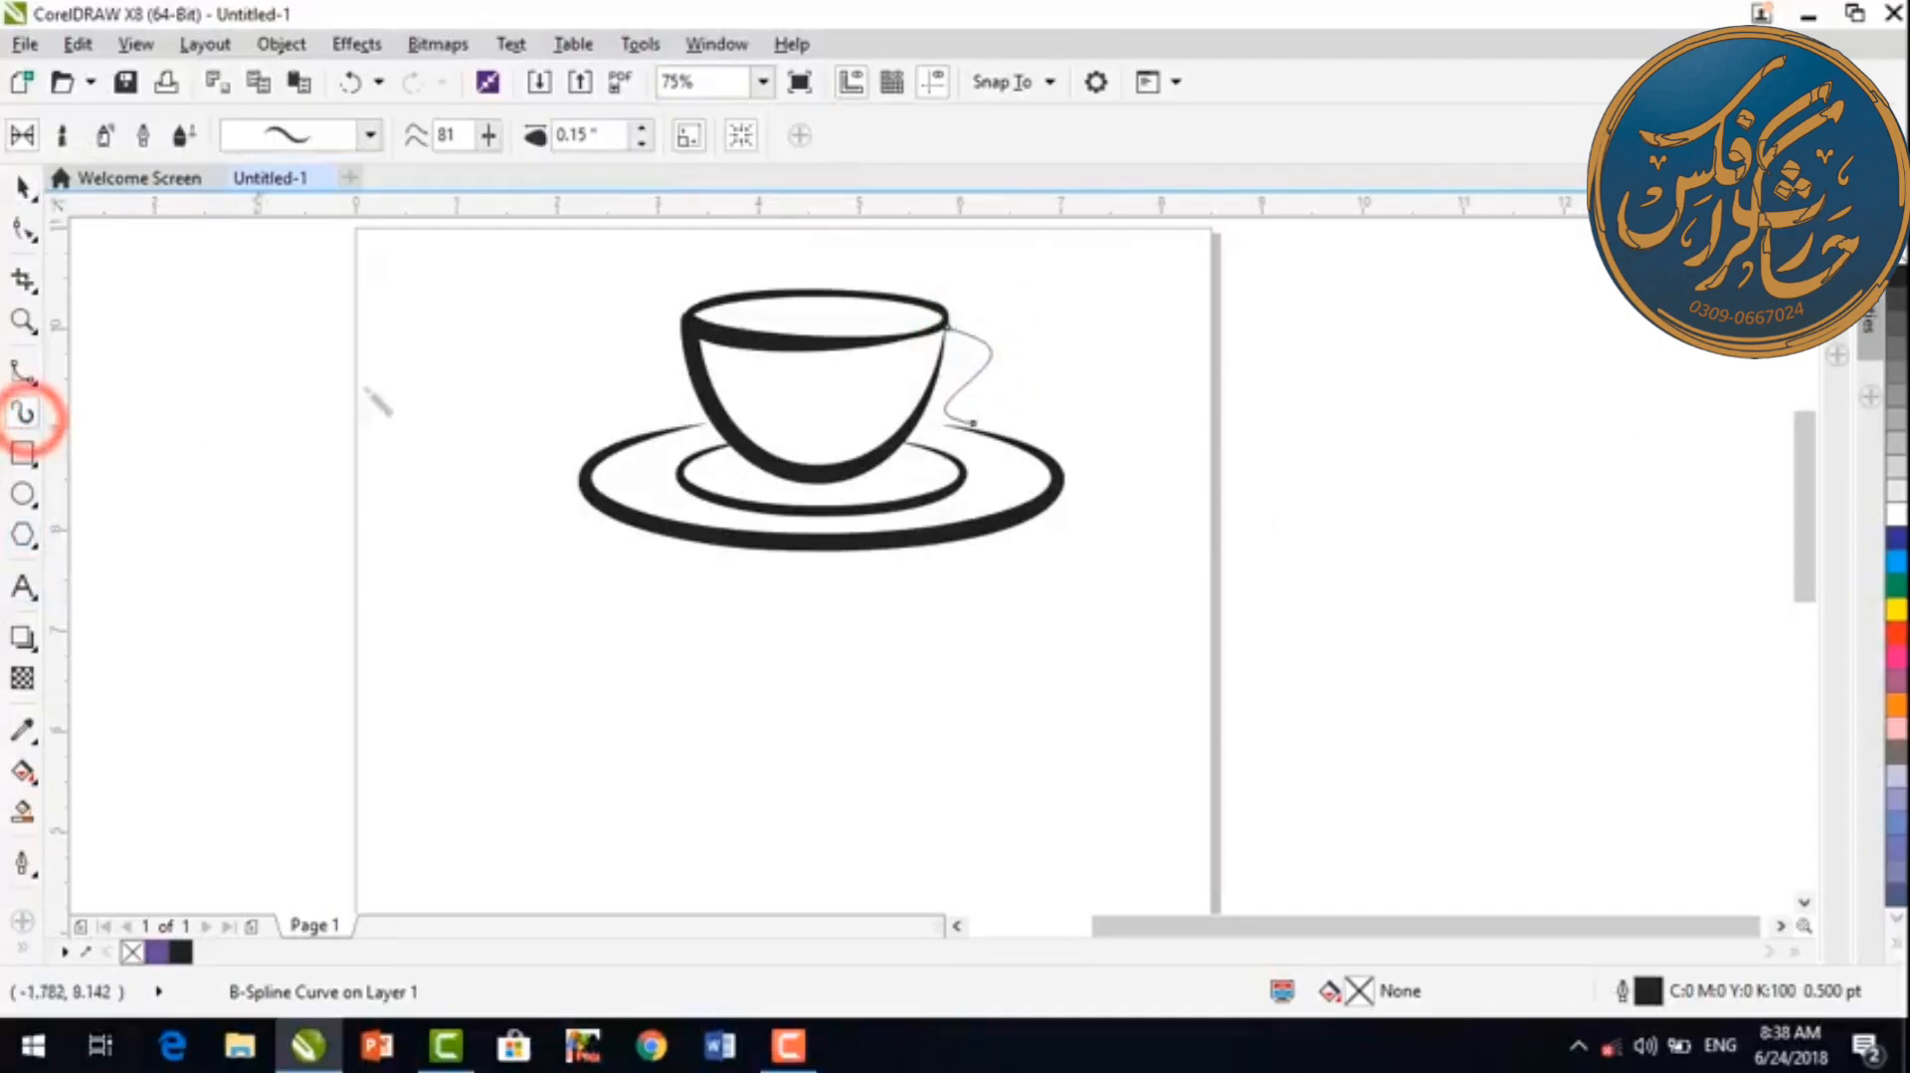
click(370, 136)
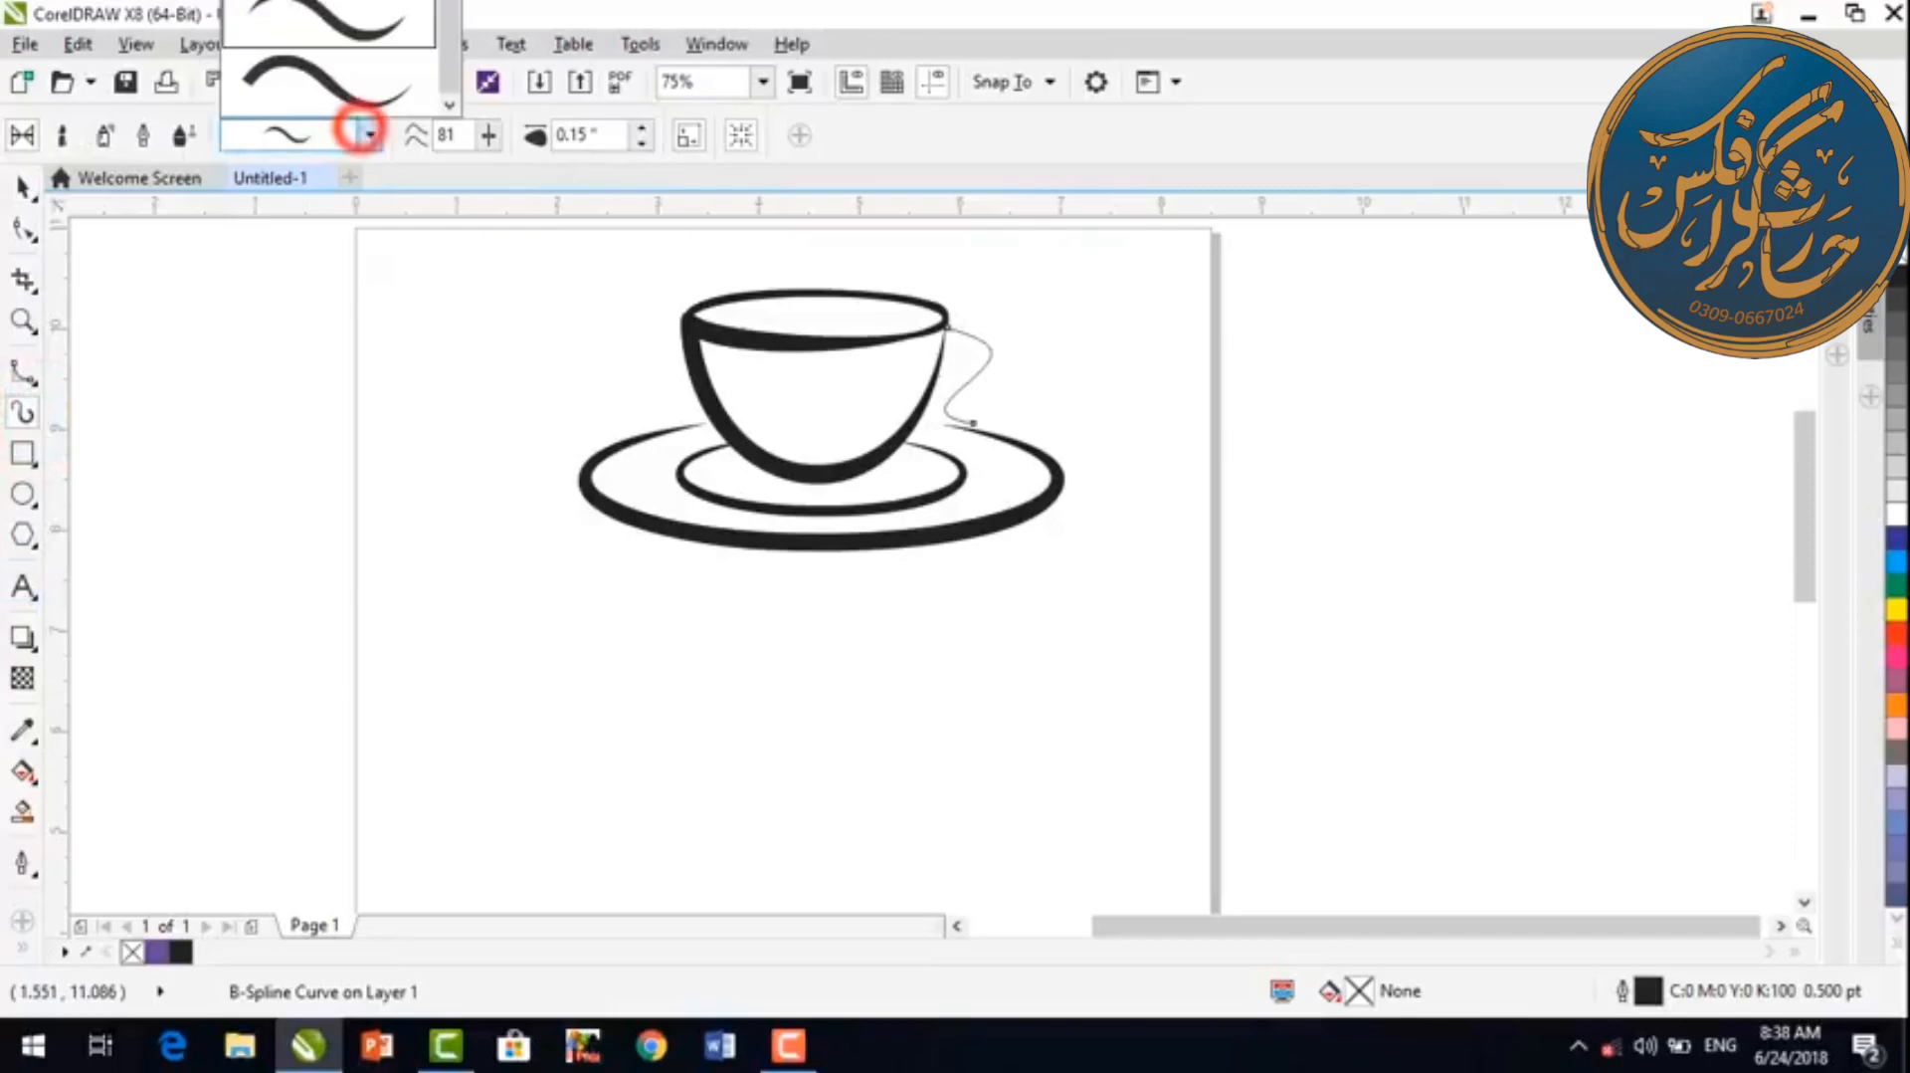
click(353, 43)
click(369, 135)
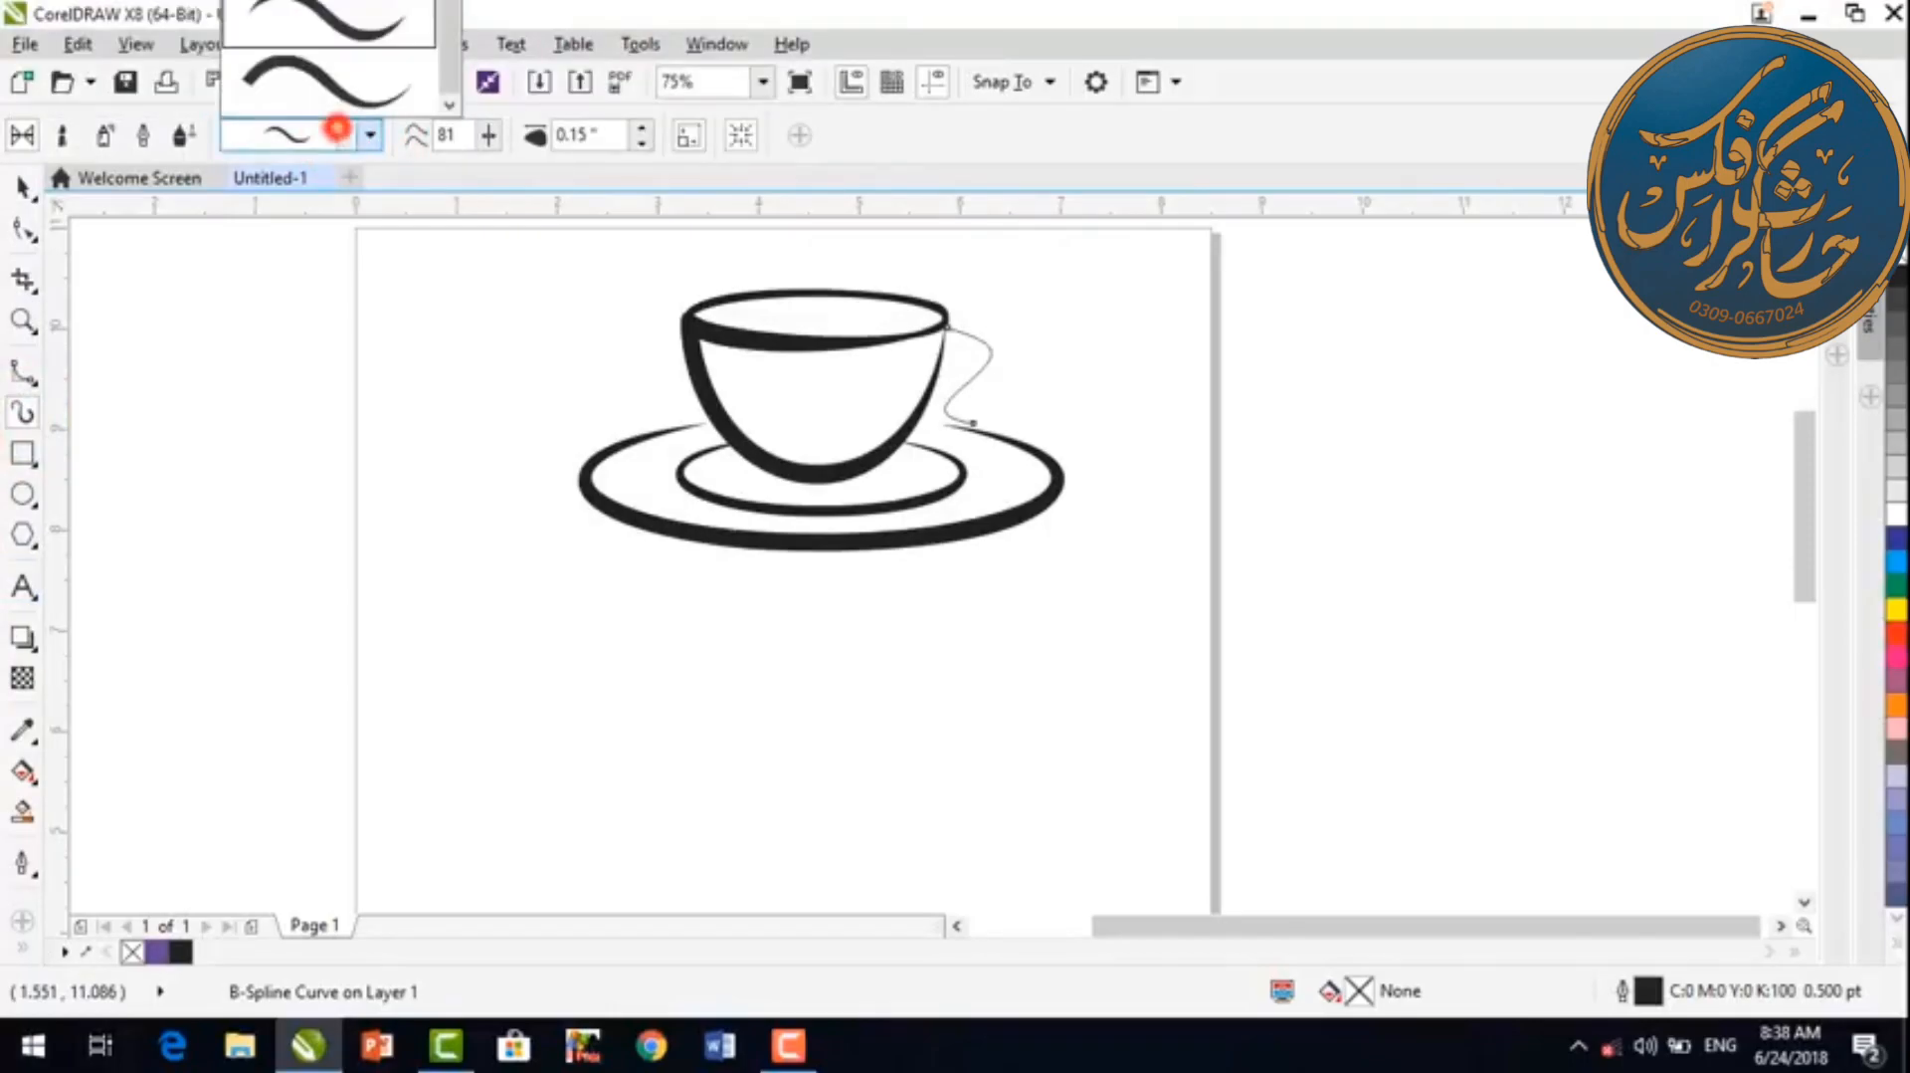
click(329, 79)
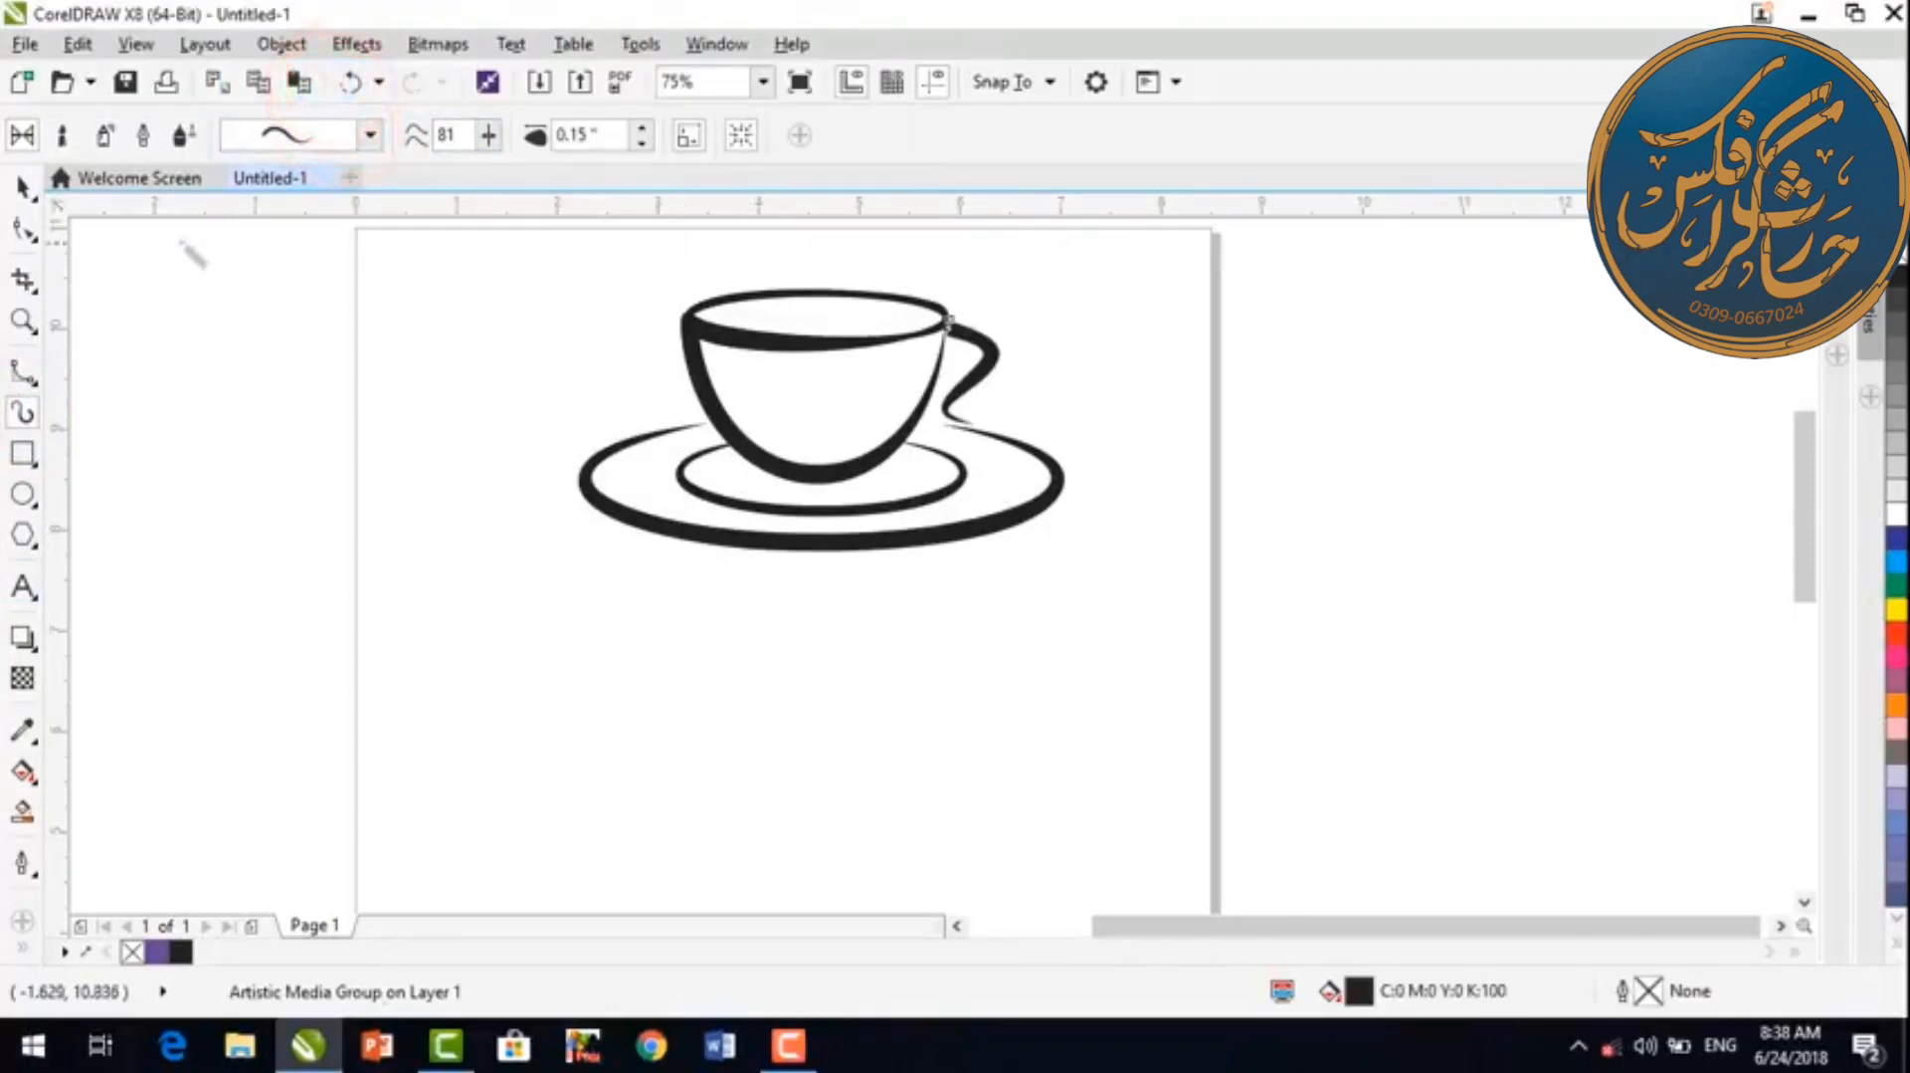
key(space)
click(1232, 422)
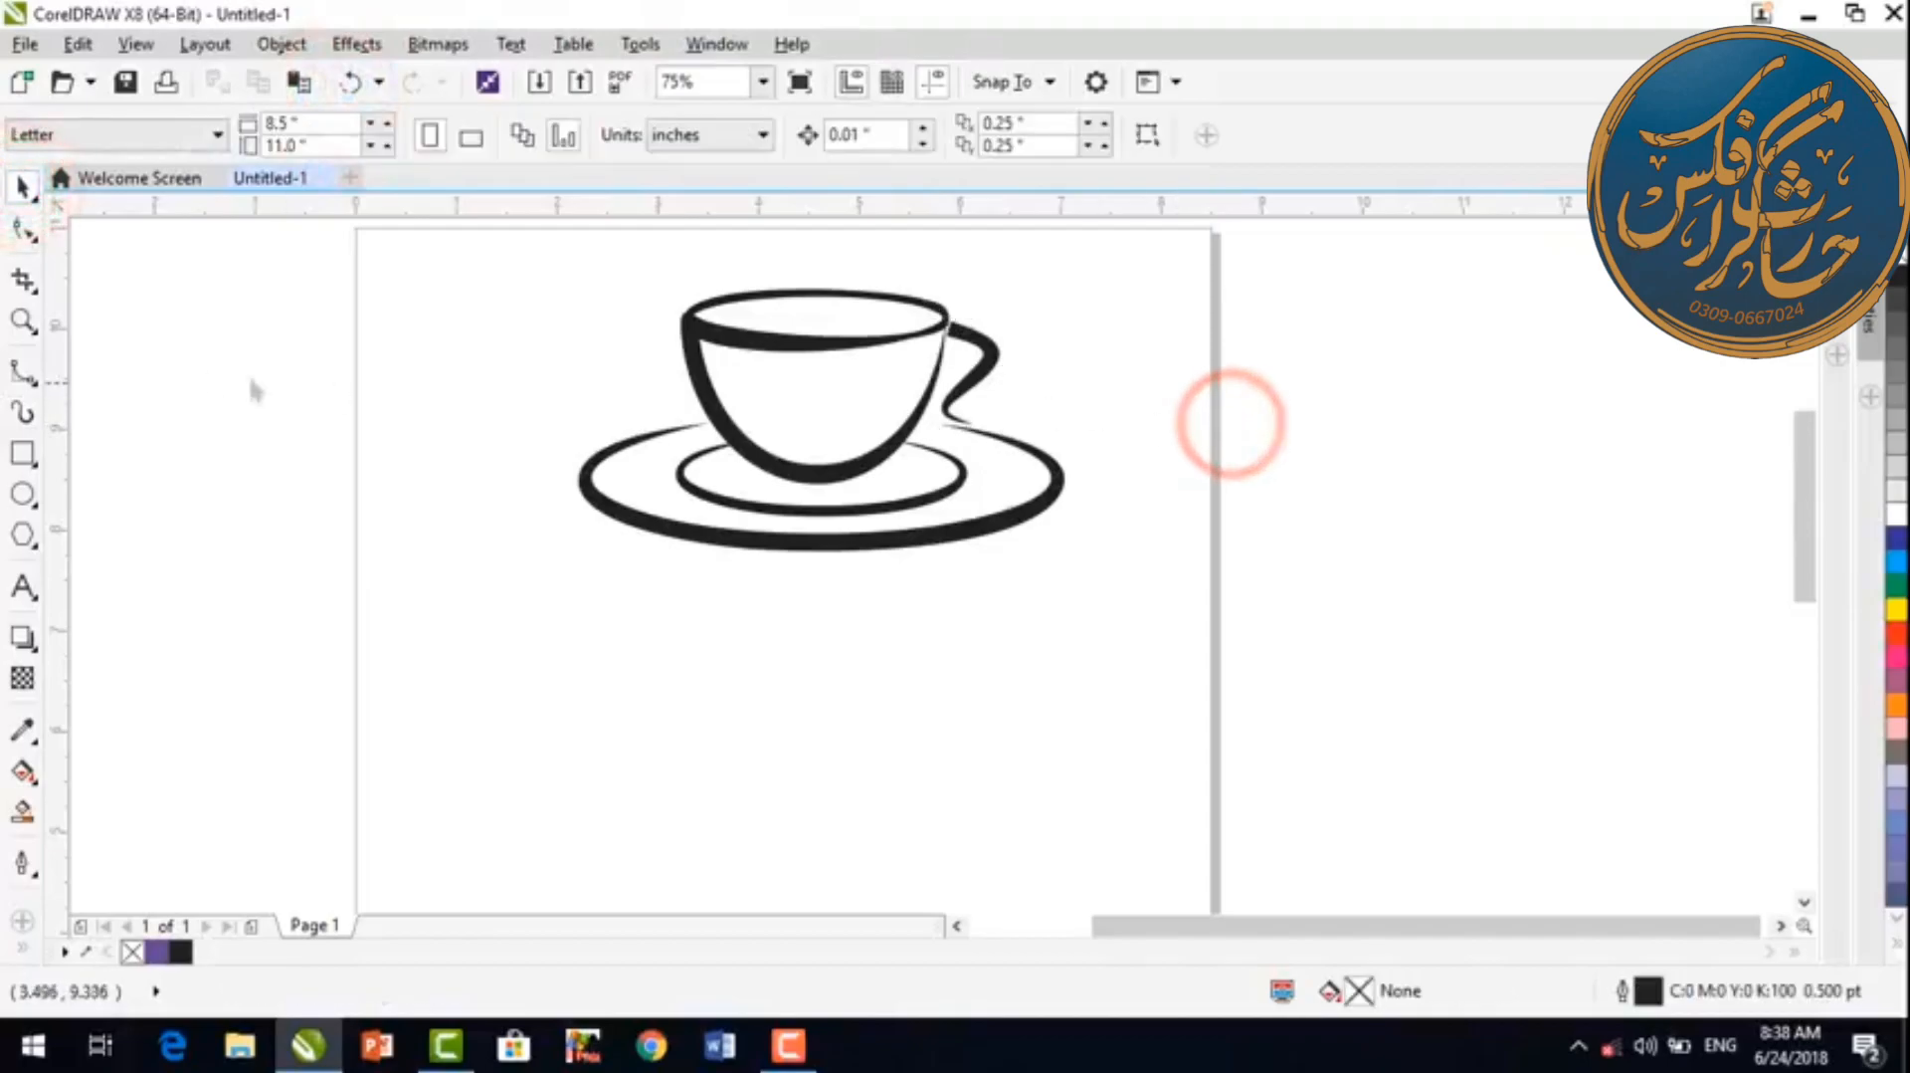
Step: Select the cup together with its handle and narrow them horizontally to about 2.88 inches wide
click(23, 319)
drag(554, 265, 1144, 677)
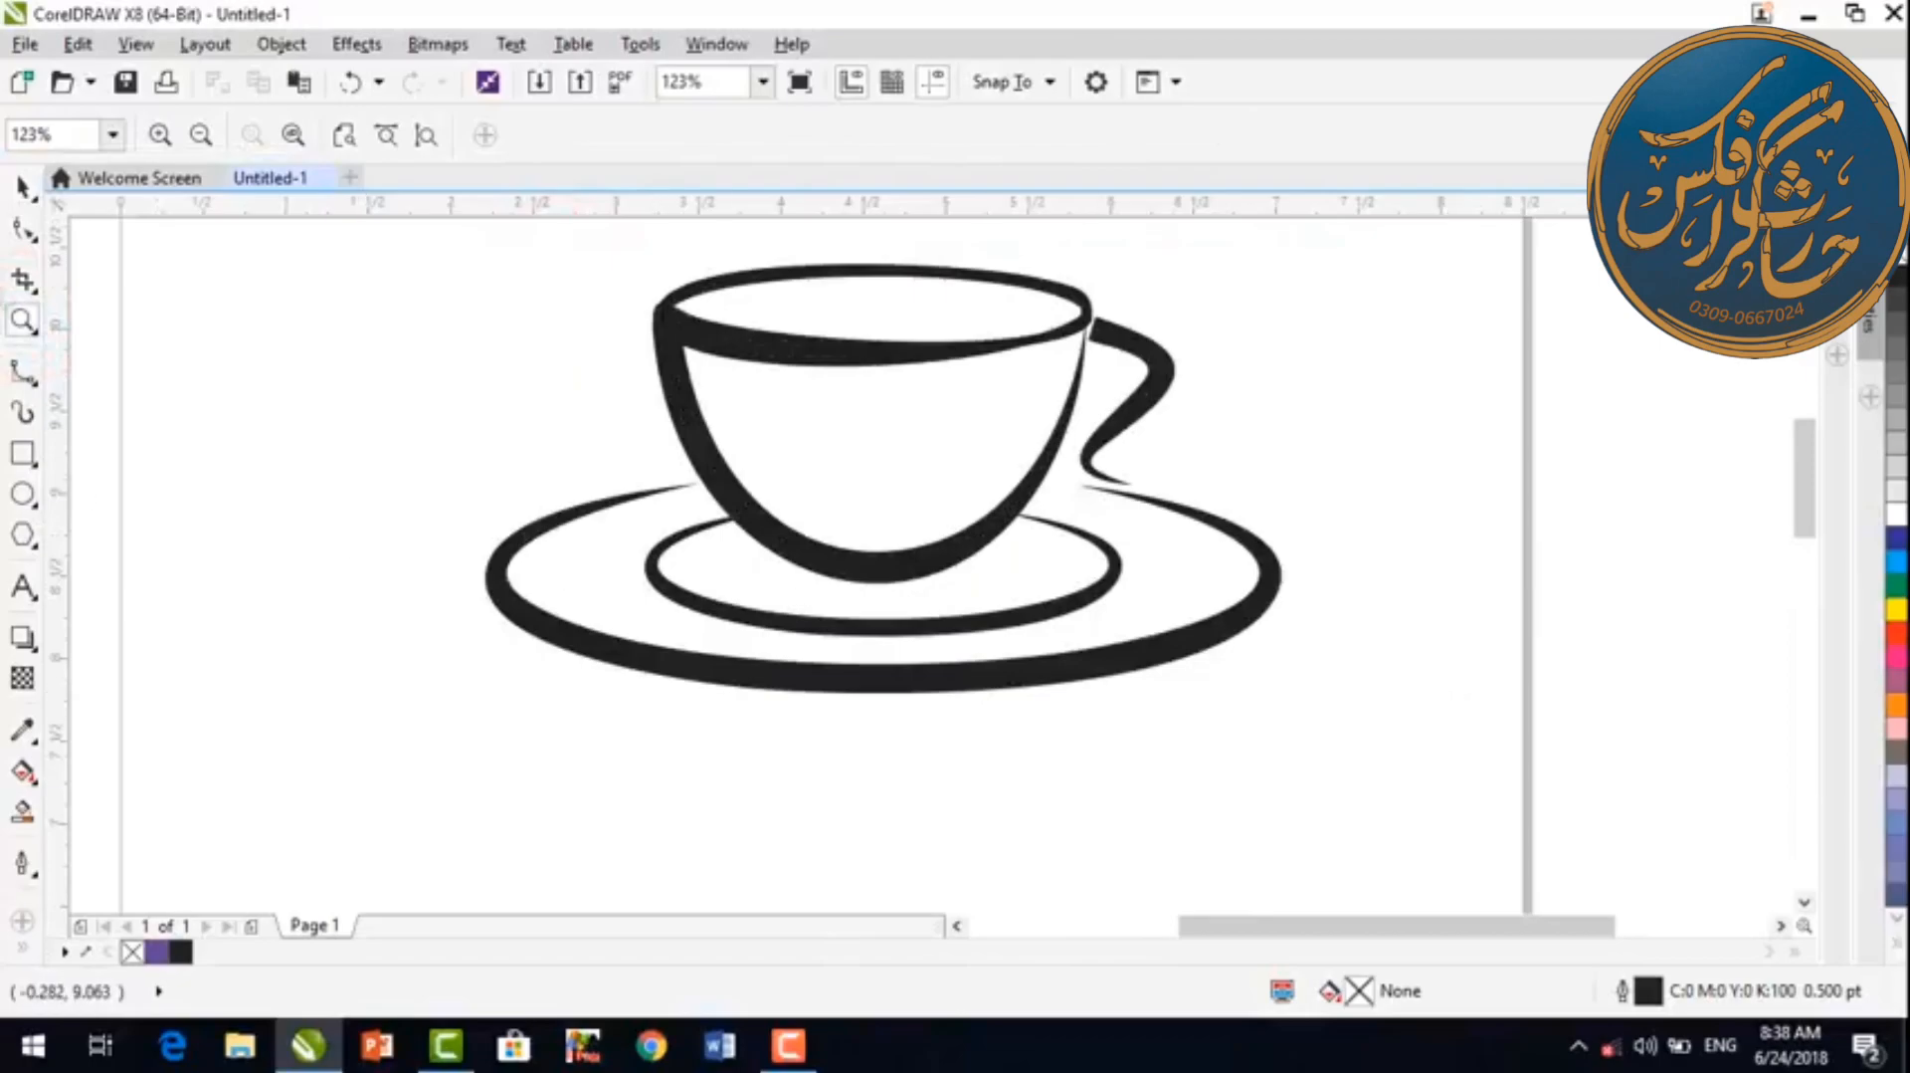
click(22, 186)
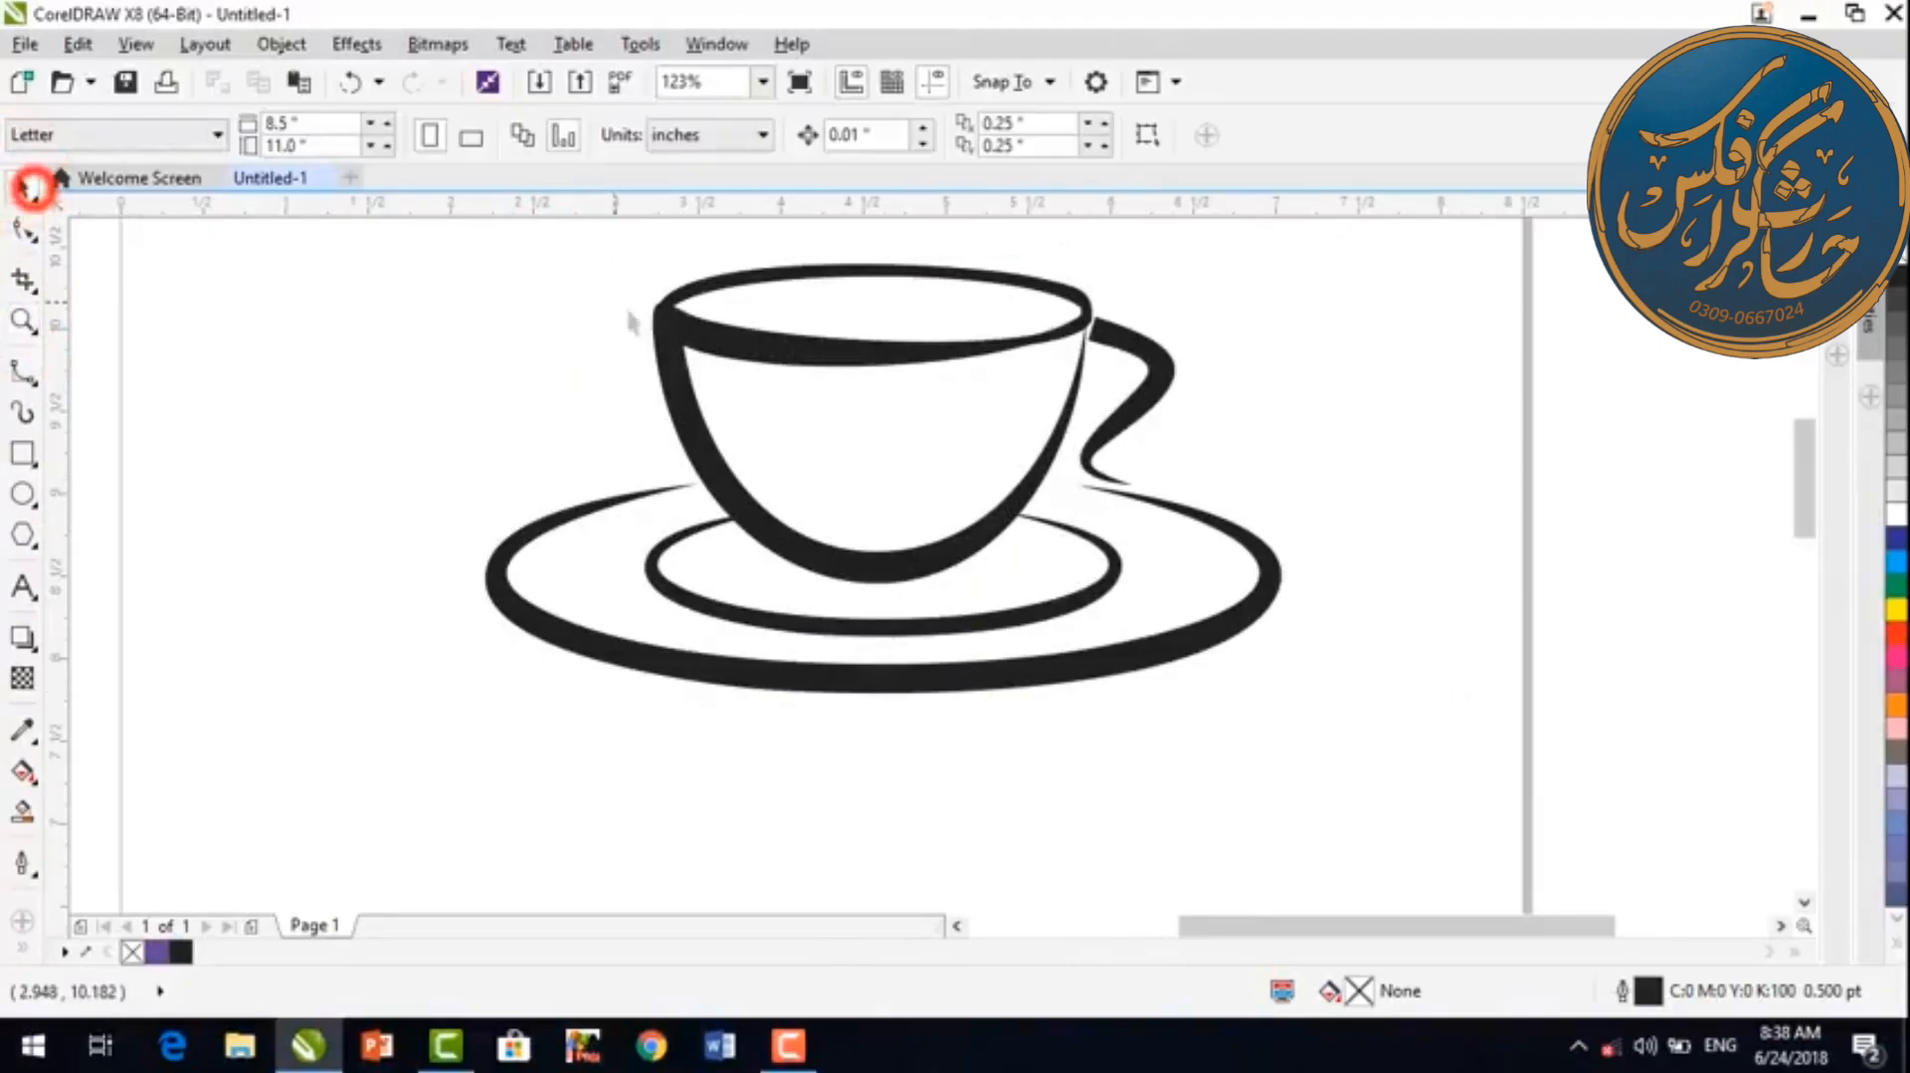
drag(585, 242, 1369, 583)
drag(1184, 414, 1154, 429)
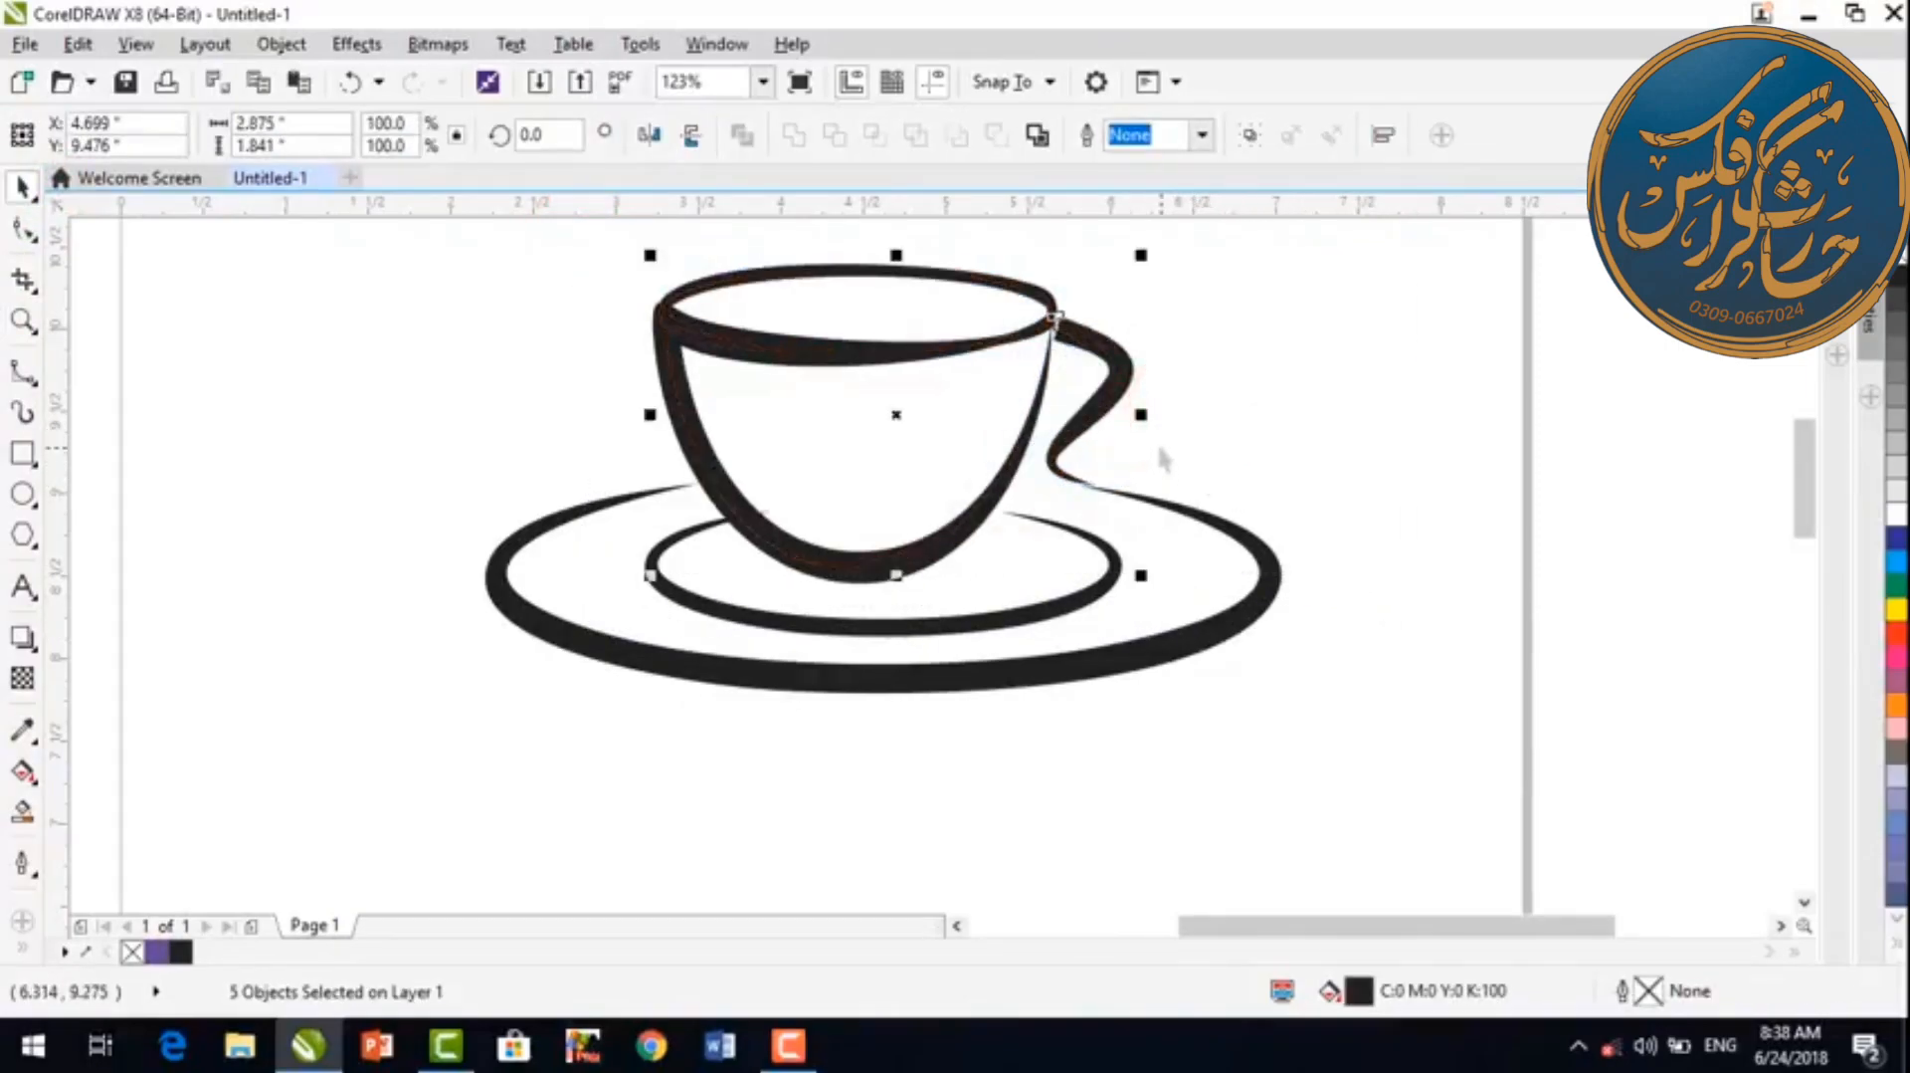
Step: Narrow the cup and handle slightly more, and shift the handle down a little beside the cup's rim
drag(1145, 417, 1143, 413)
click(1334, 358)
click(1101, 370)
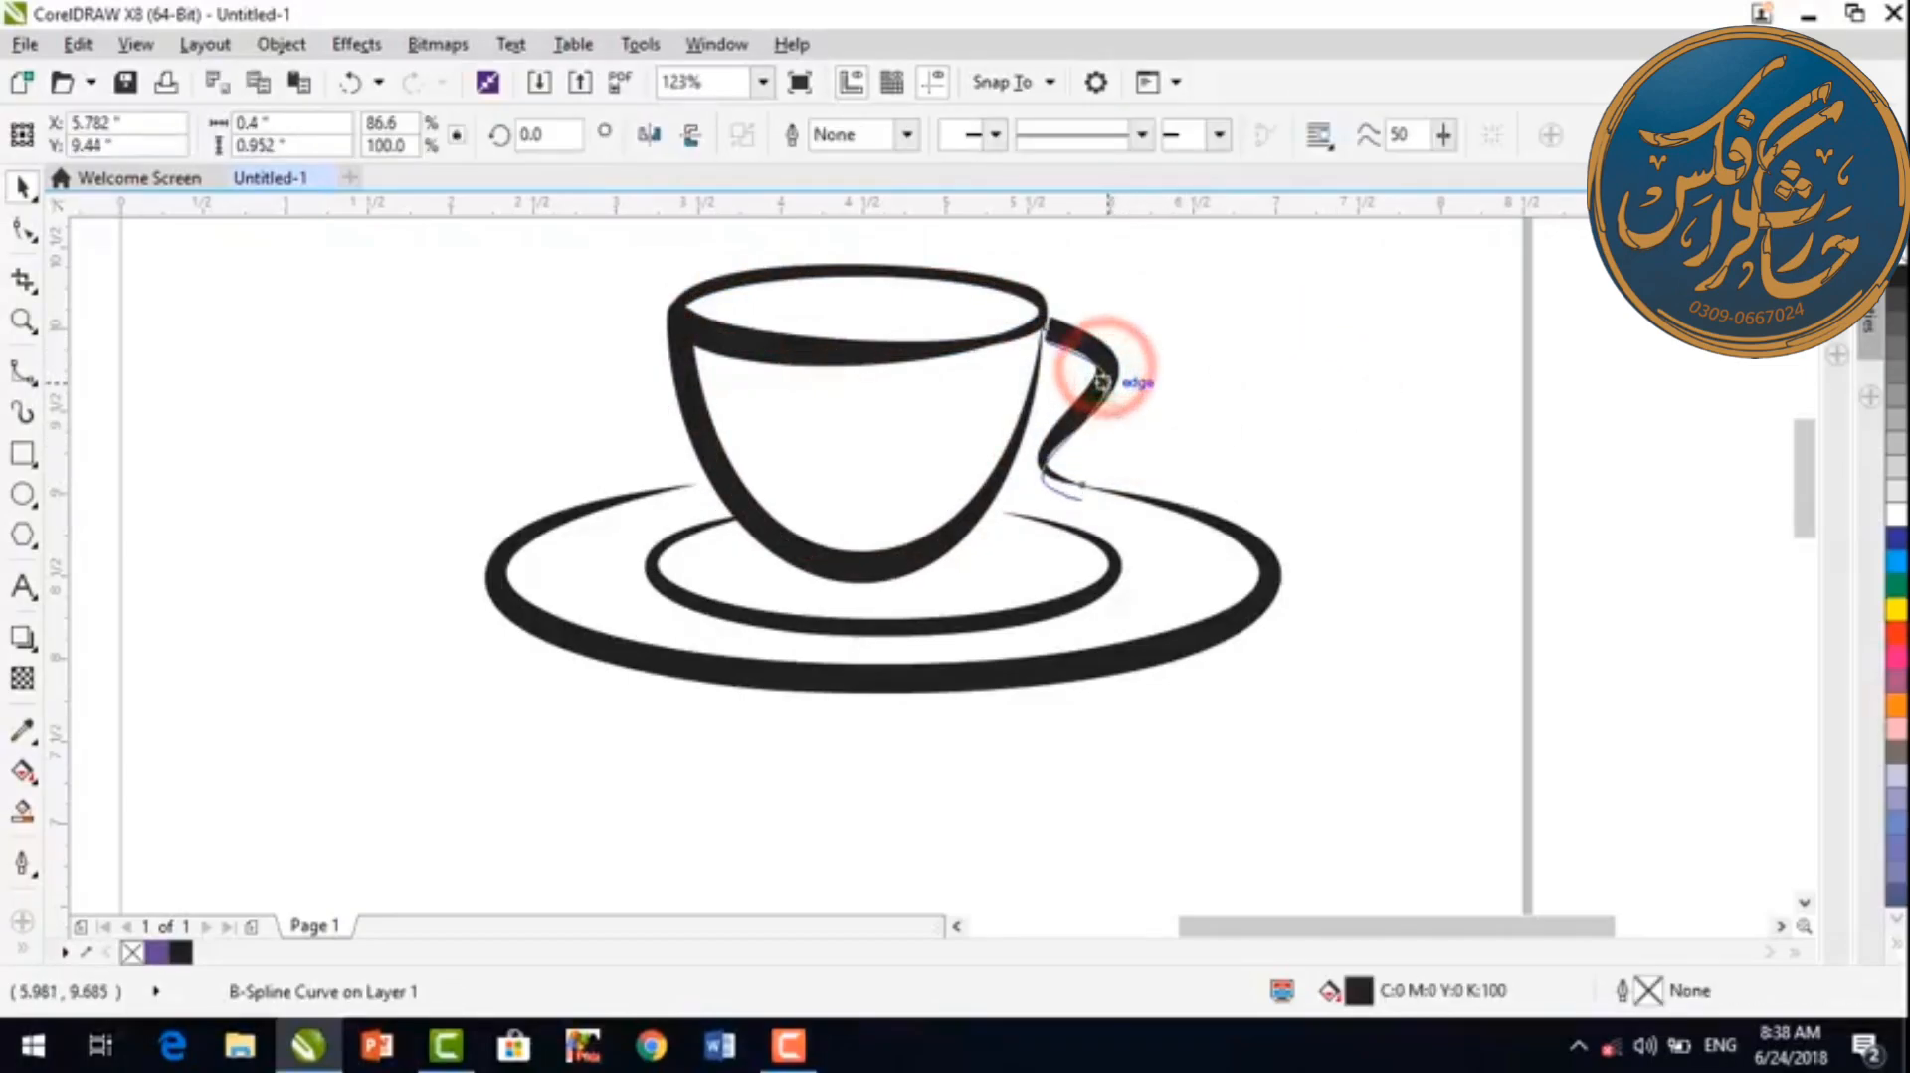
click(1392, 372)
click(1621, 448)
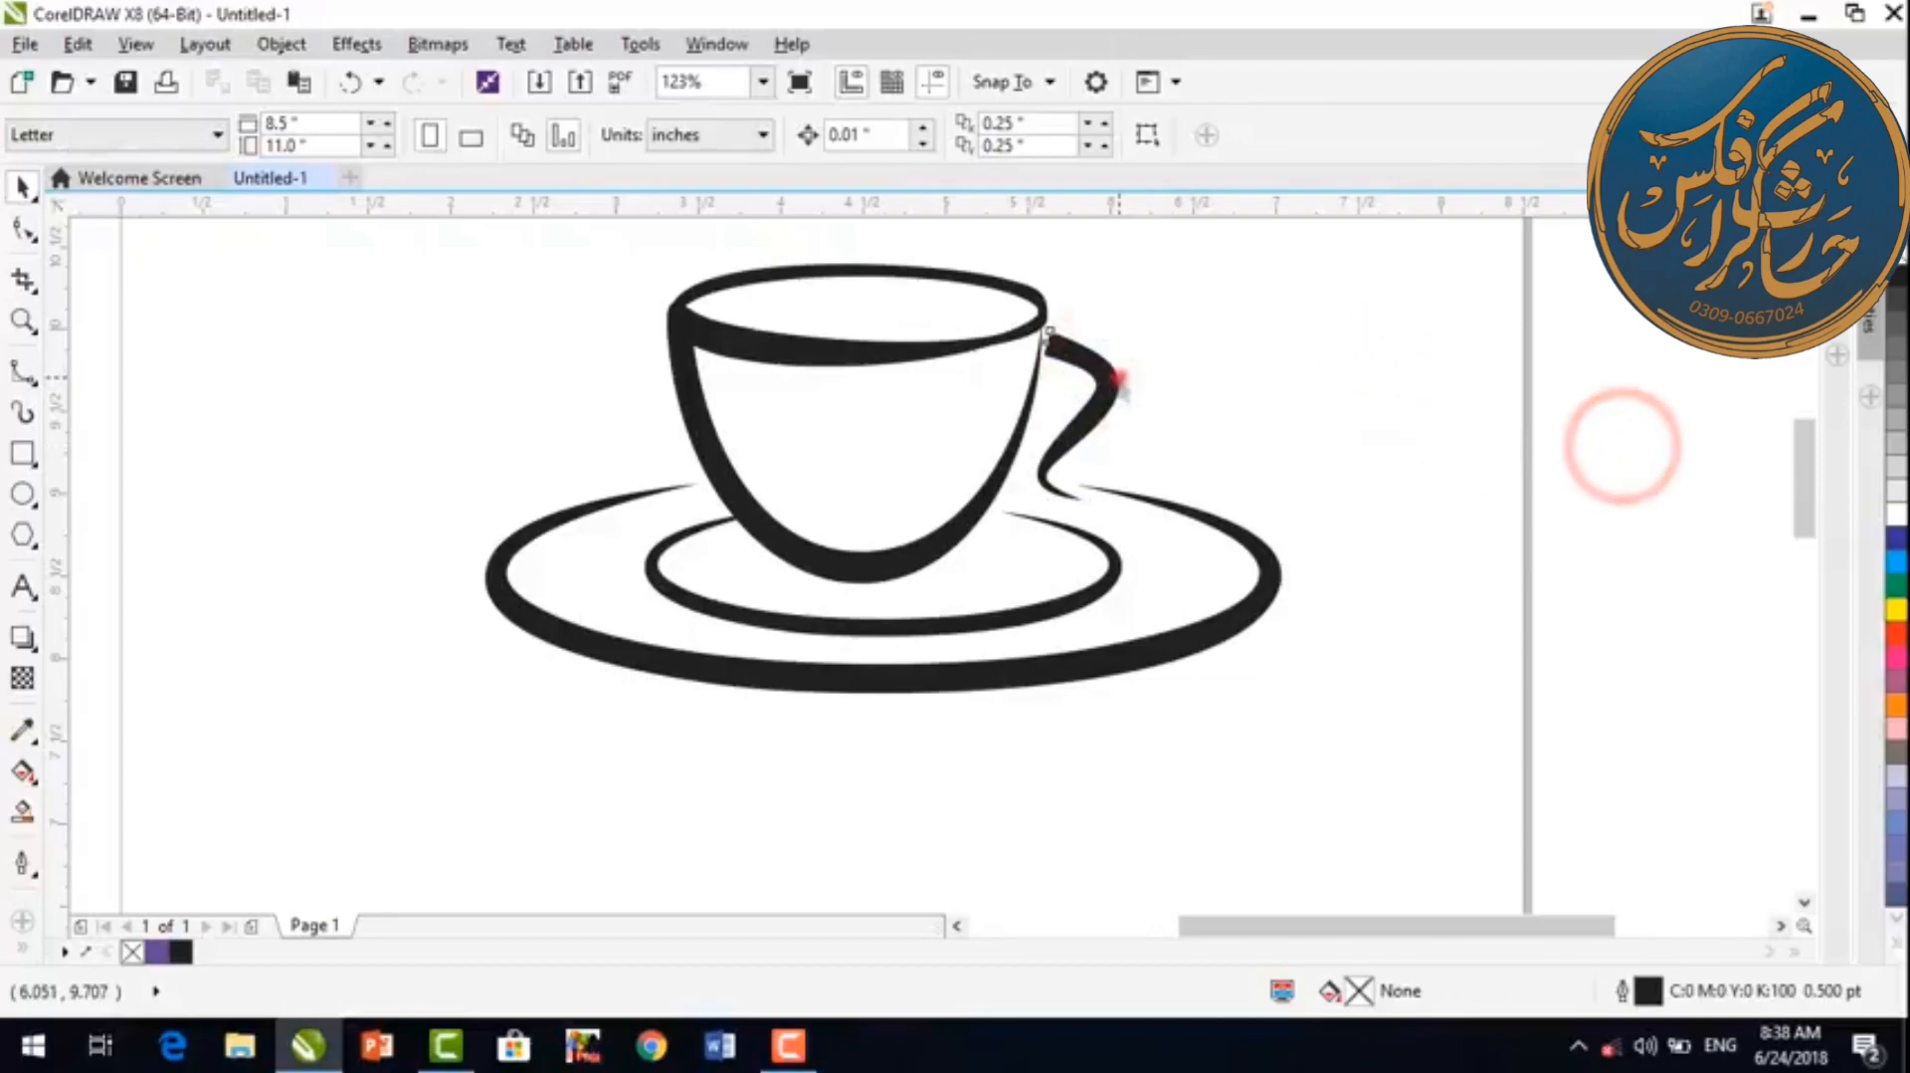
click(1112, 377)
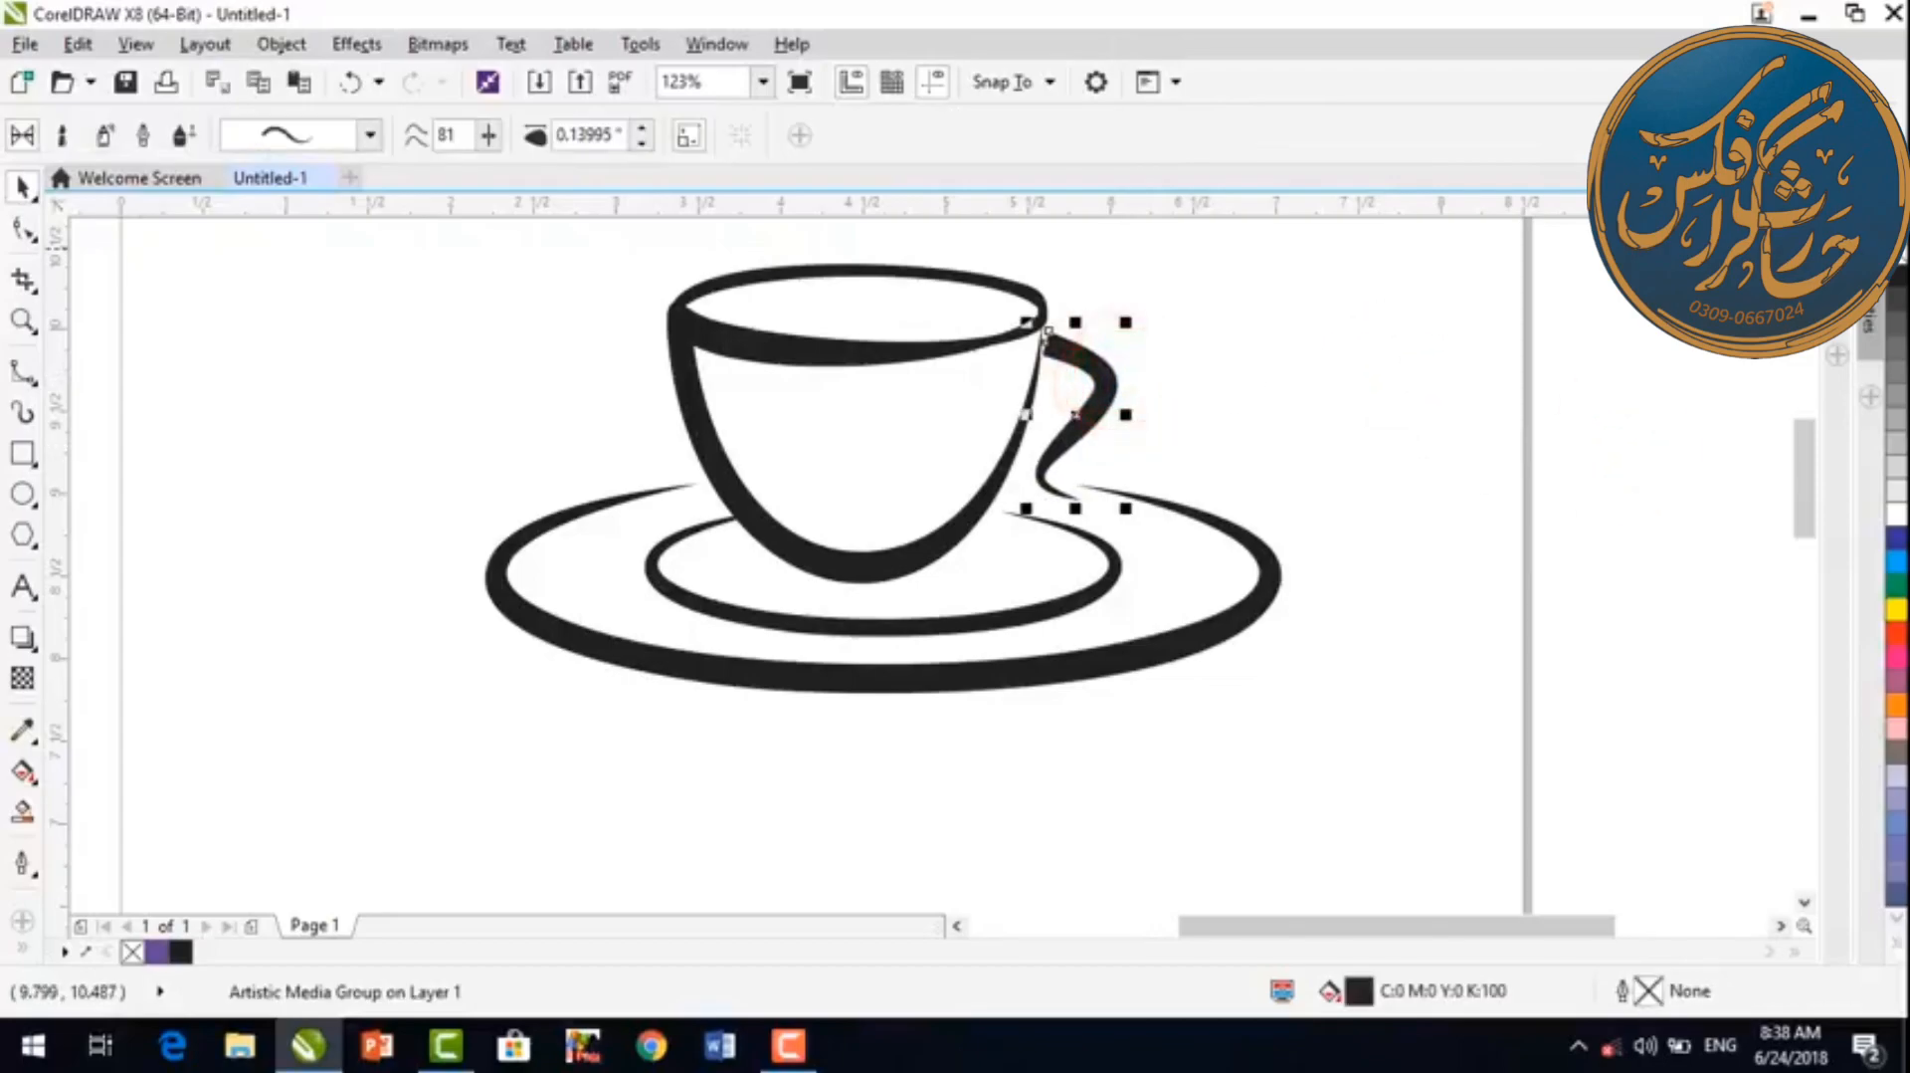
key(F4)
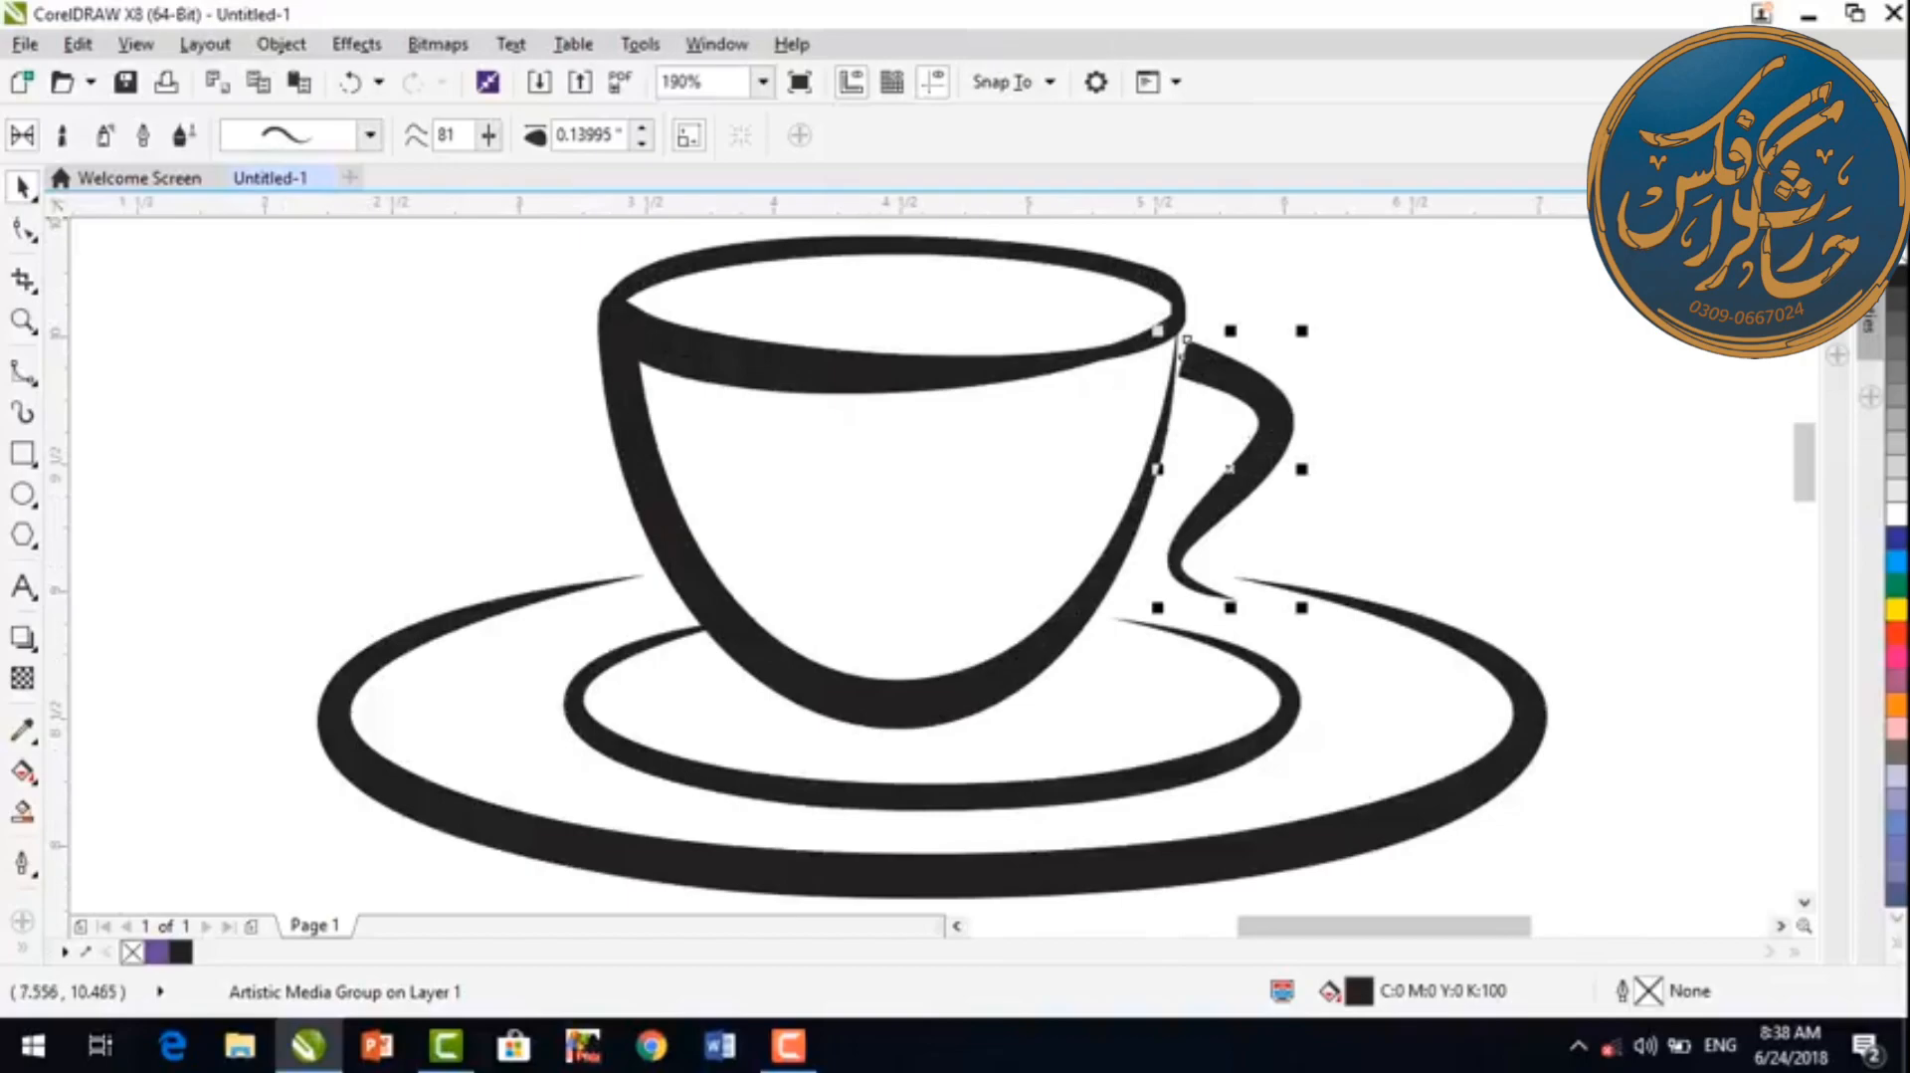
Step: Draw a wavy B-Spline steam curve about 0.21 by 1.19 inches rising from the middle of the cup's back rim
click(23, 372)
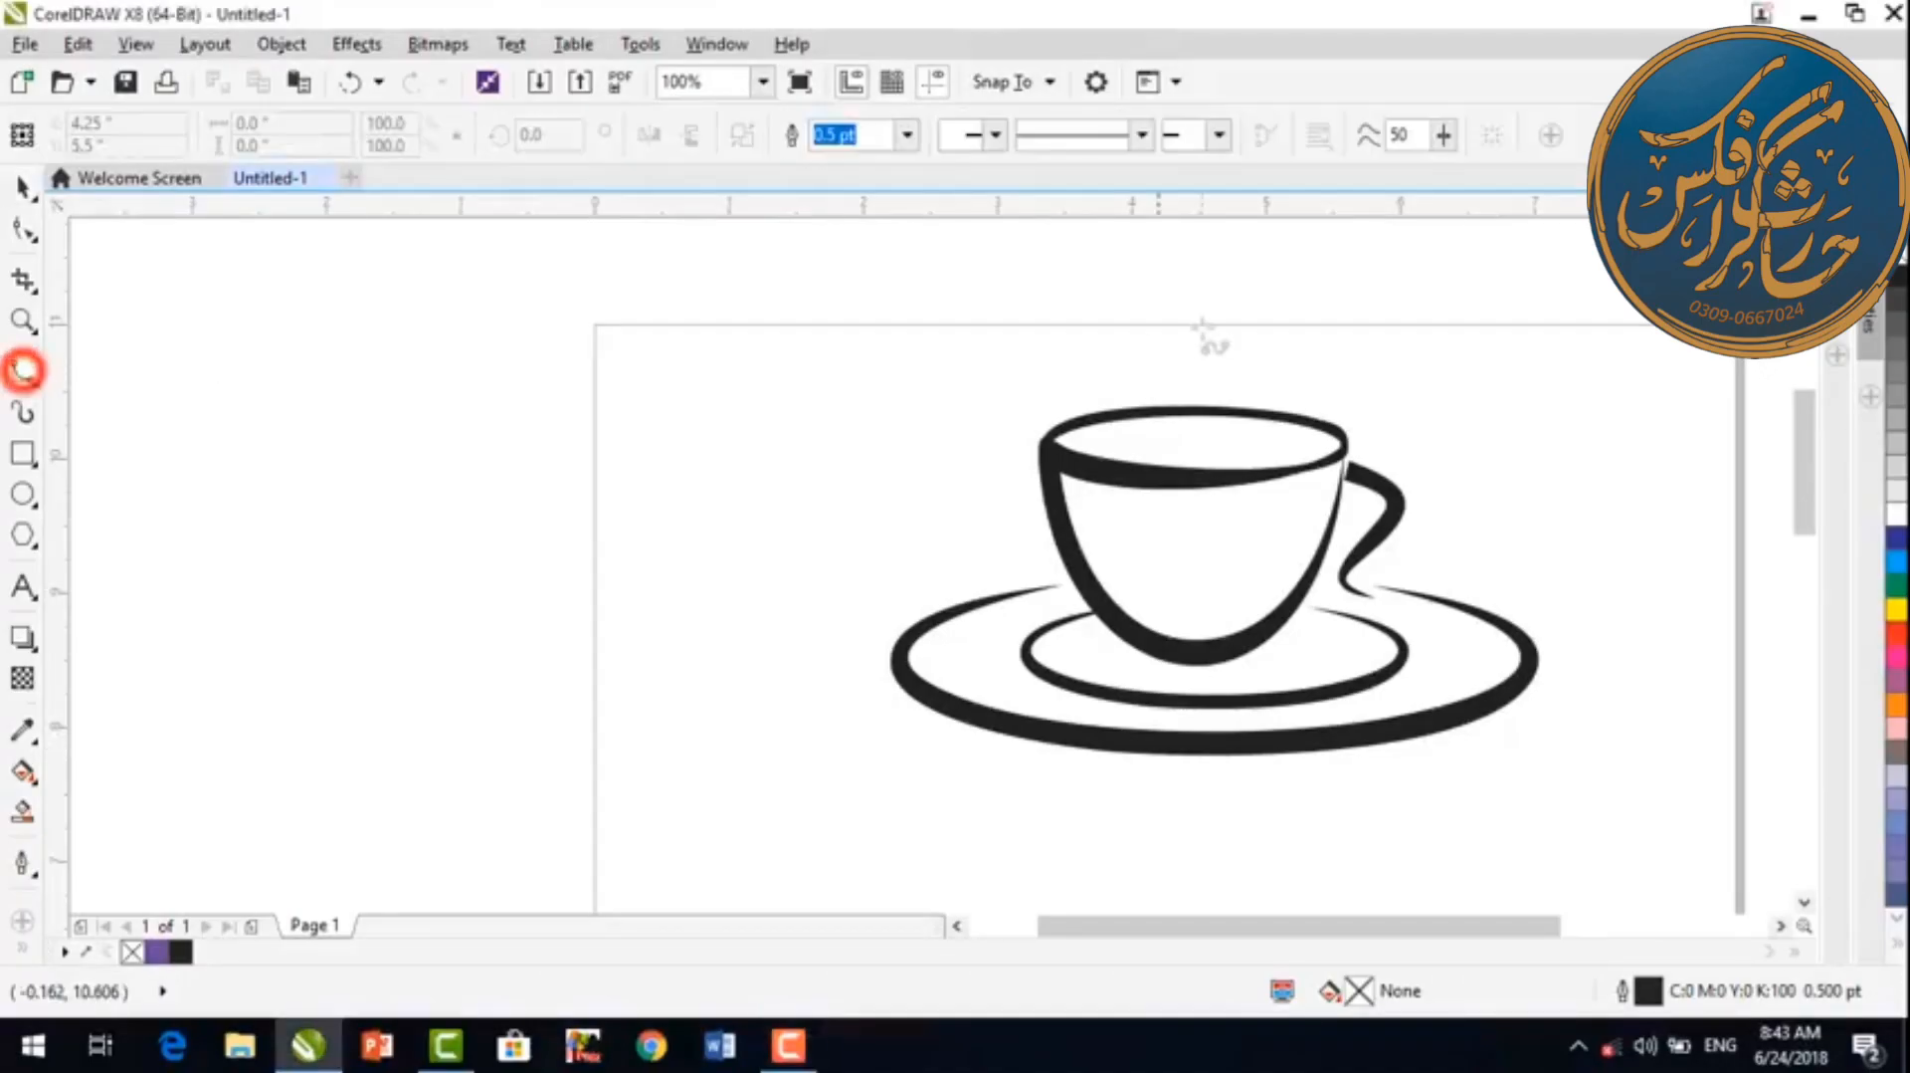
click(1192, 257)
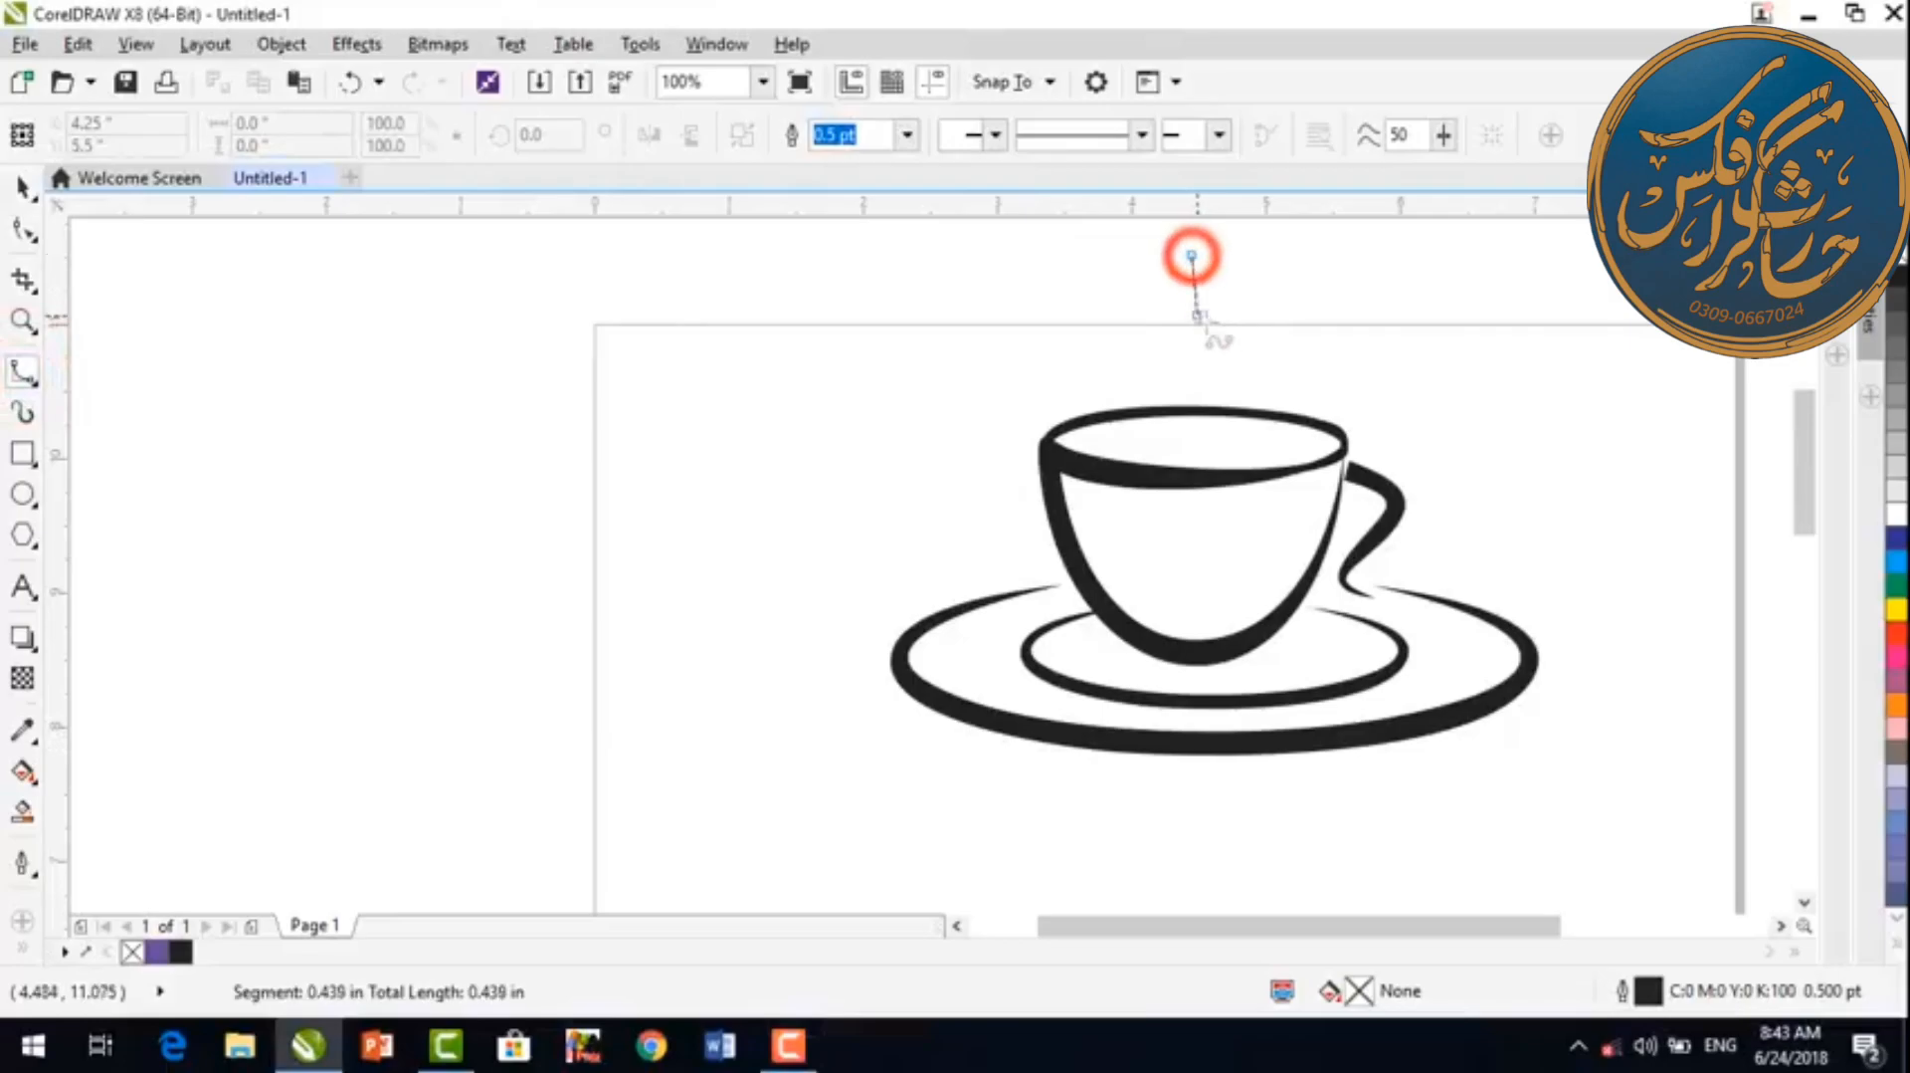
click(1230, 309)
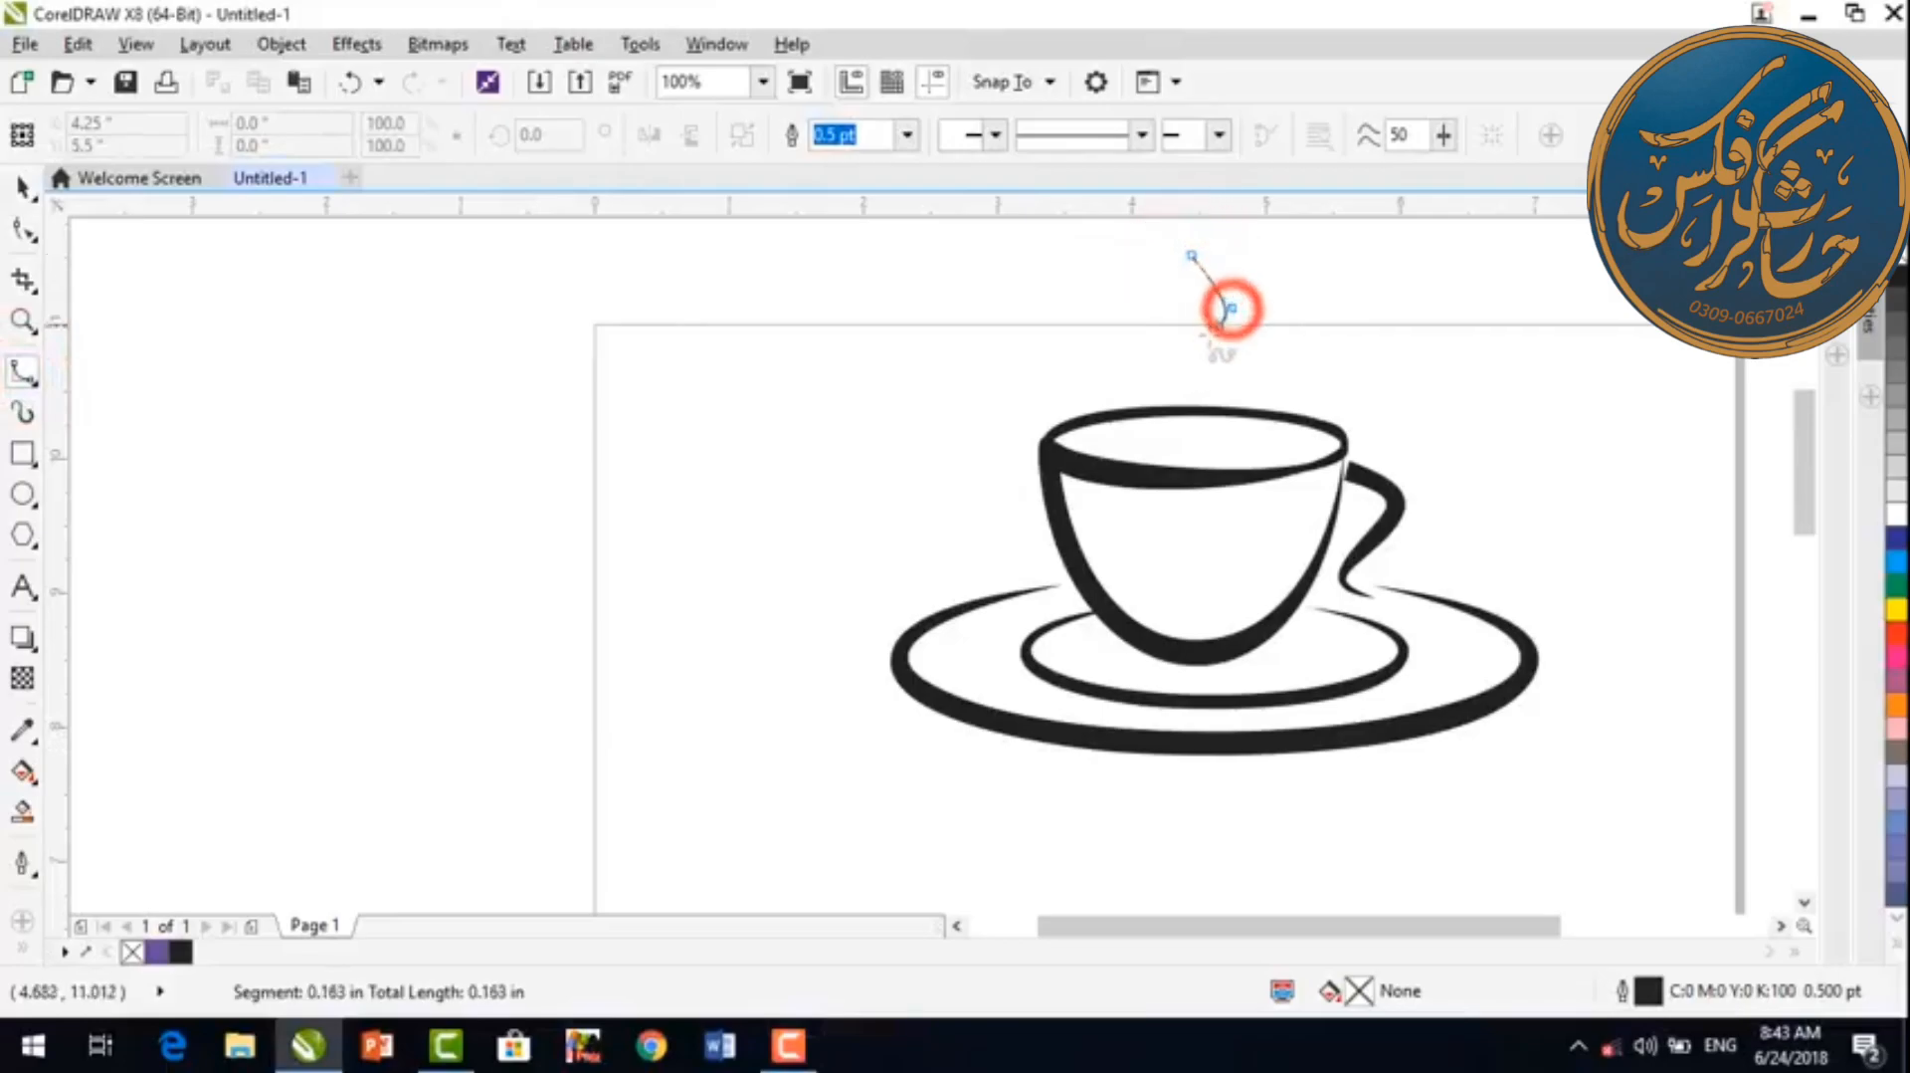
click(1171, 353)
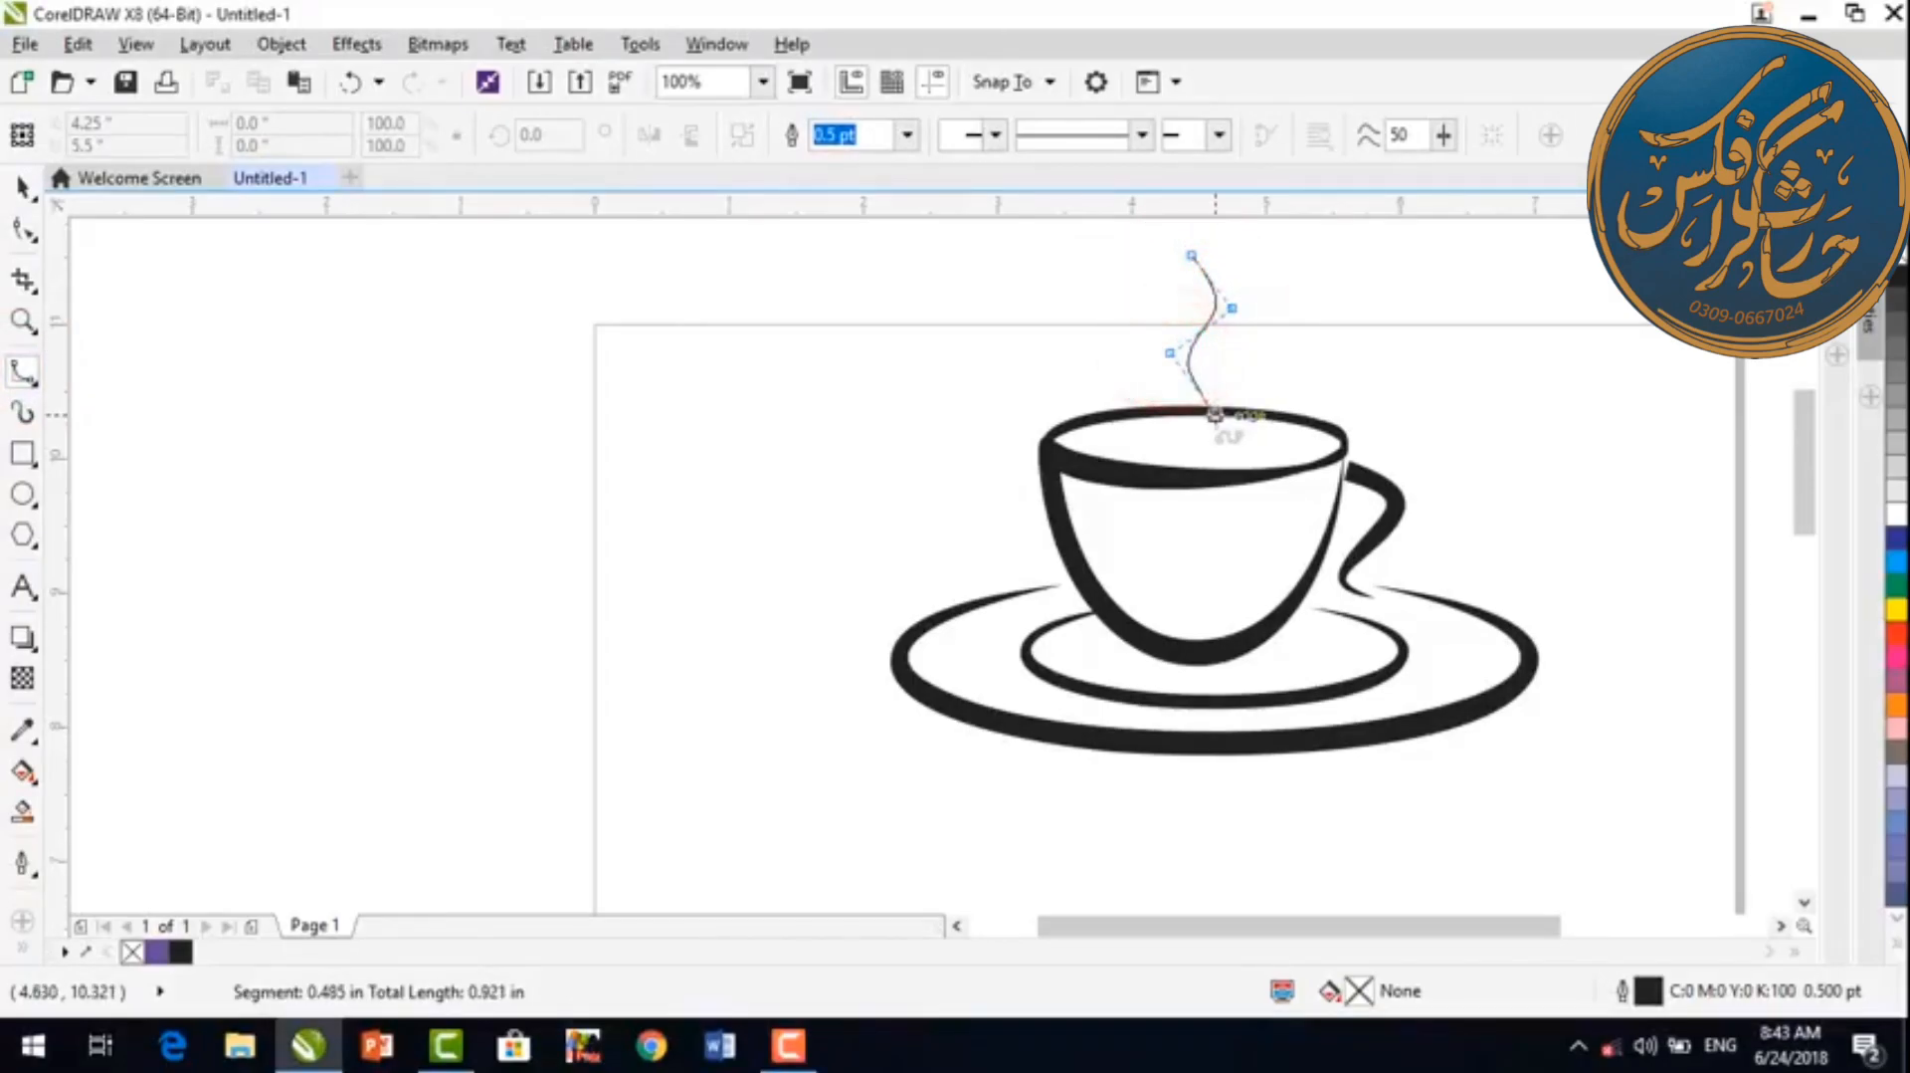
double_click(1216, 416)
click(23, 187)
click(584, 435)
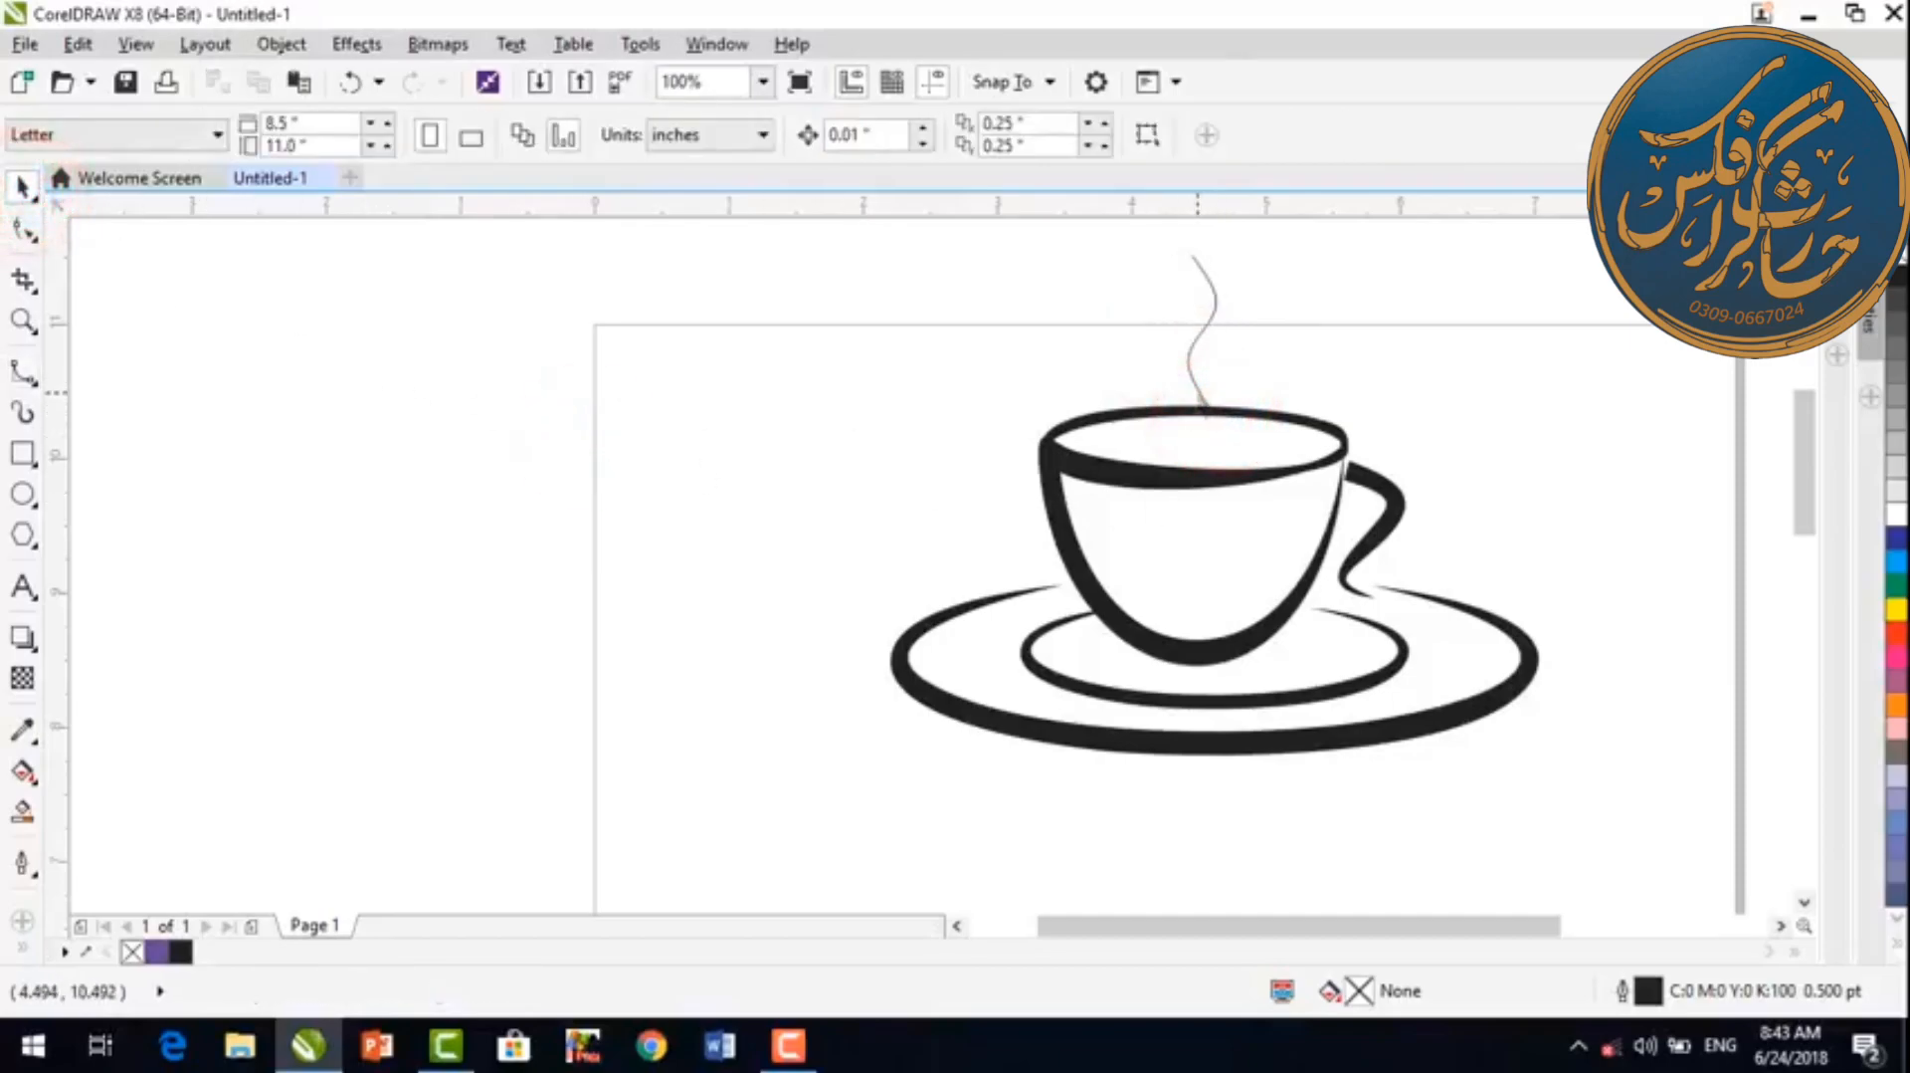
Step: Apply a 0.15-inch-wide Artistic Media preset stroke with tapered ends to the steam curve
click(1197, 388)
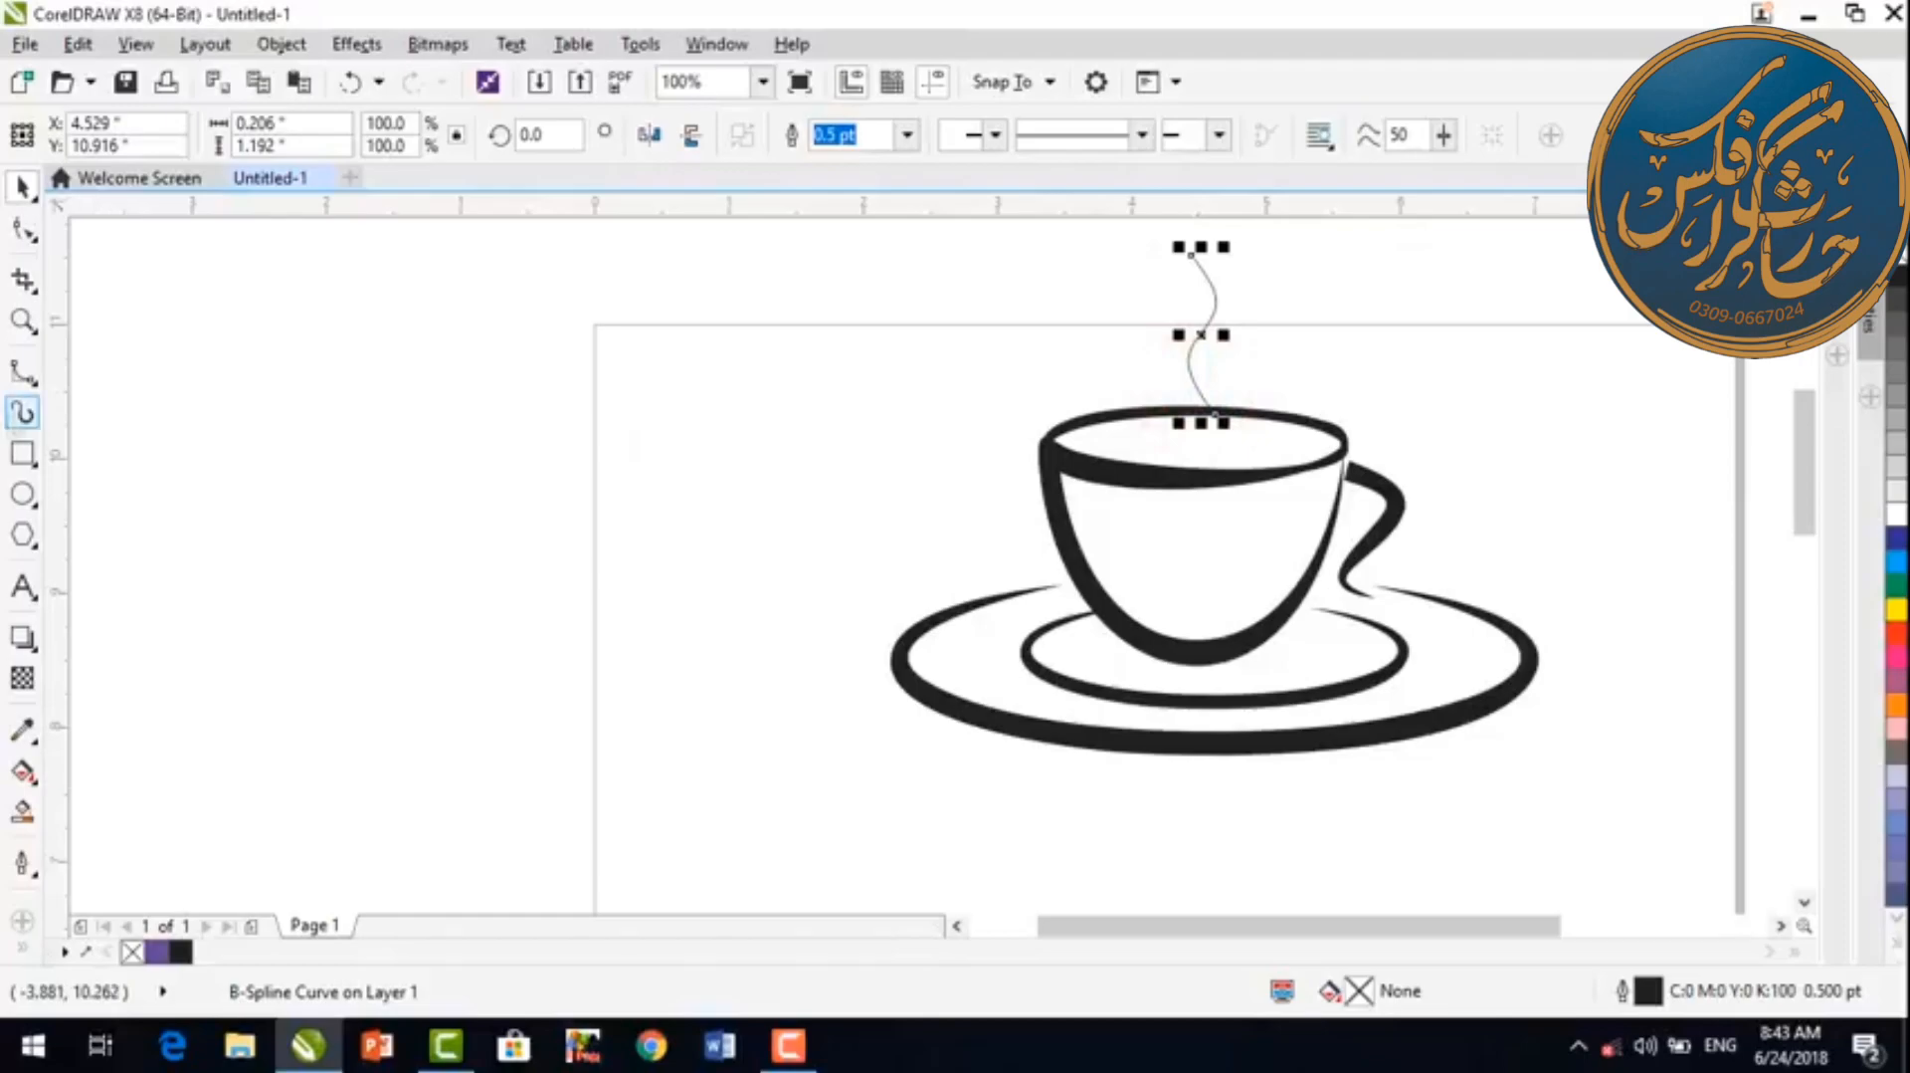
click(23, 411)
click(298, 135)
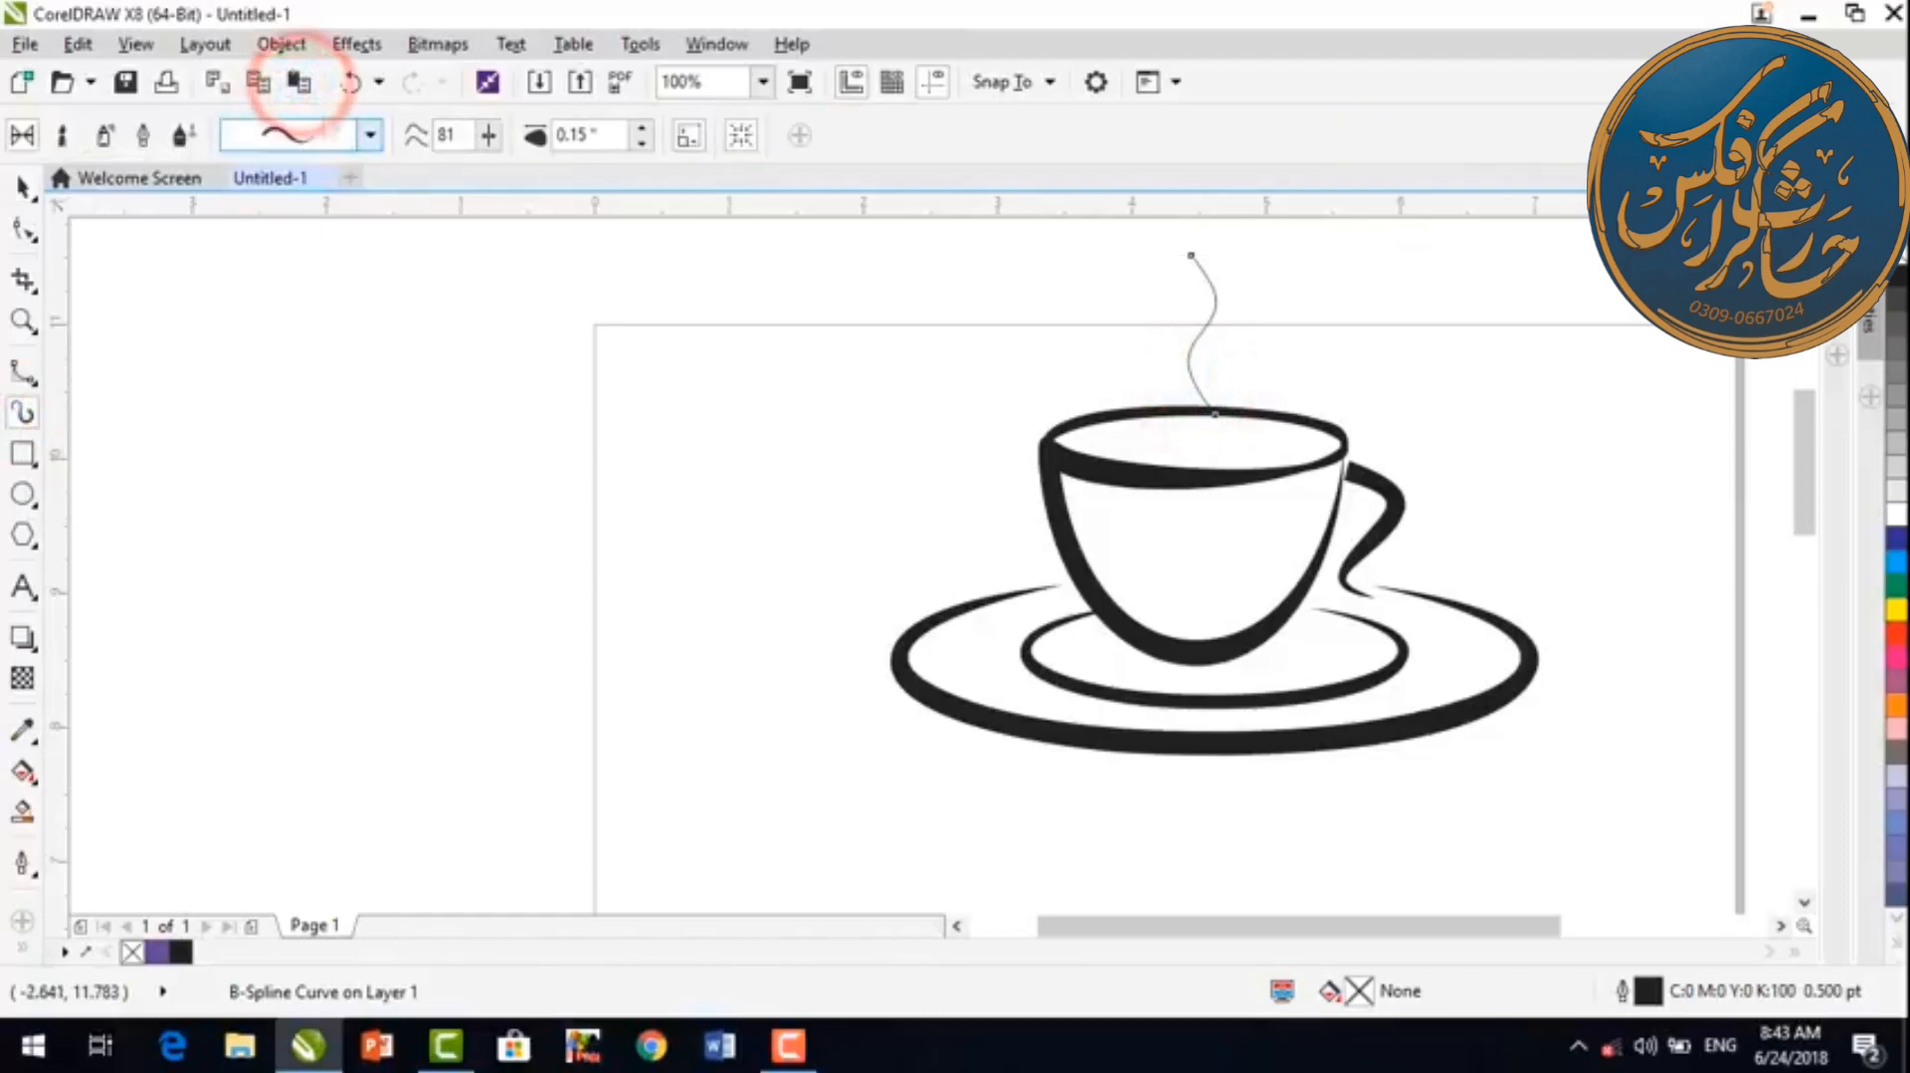
click(360, 36)
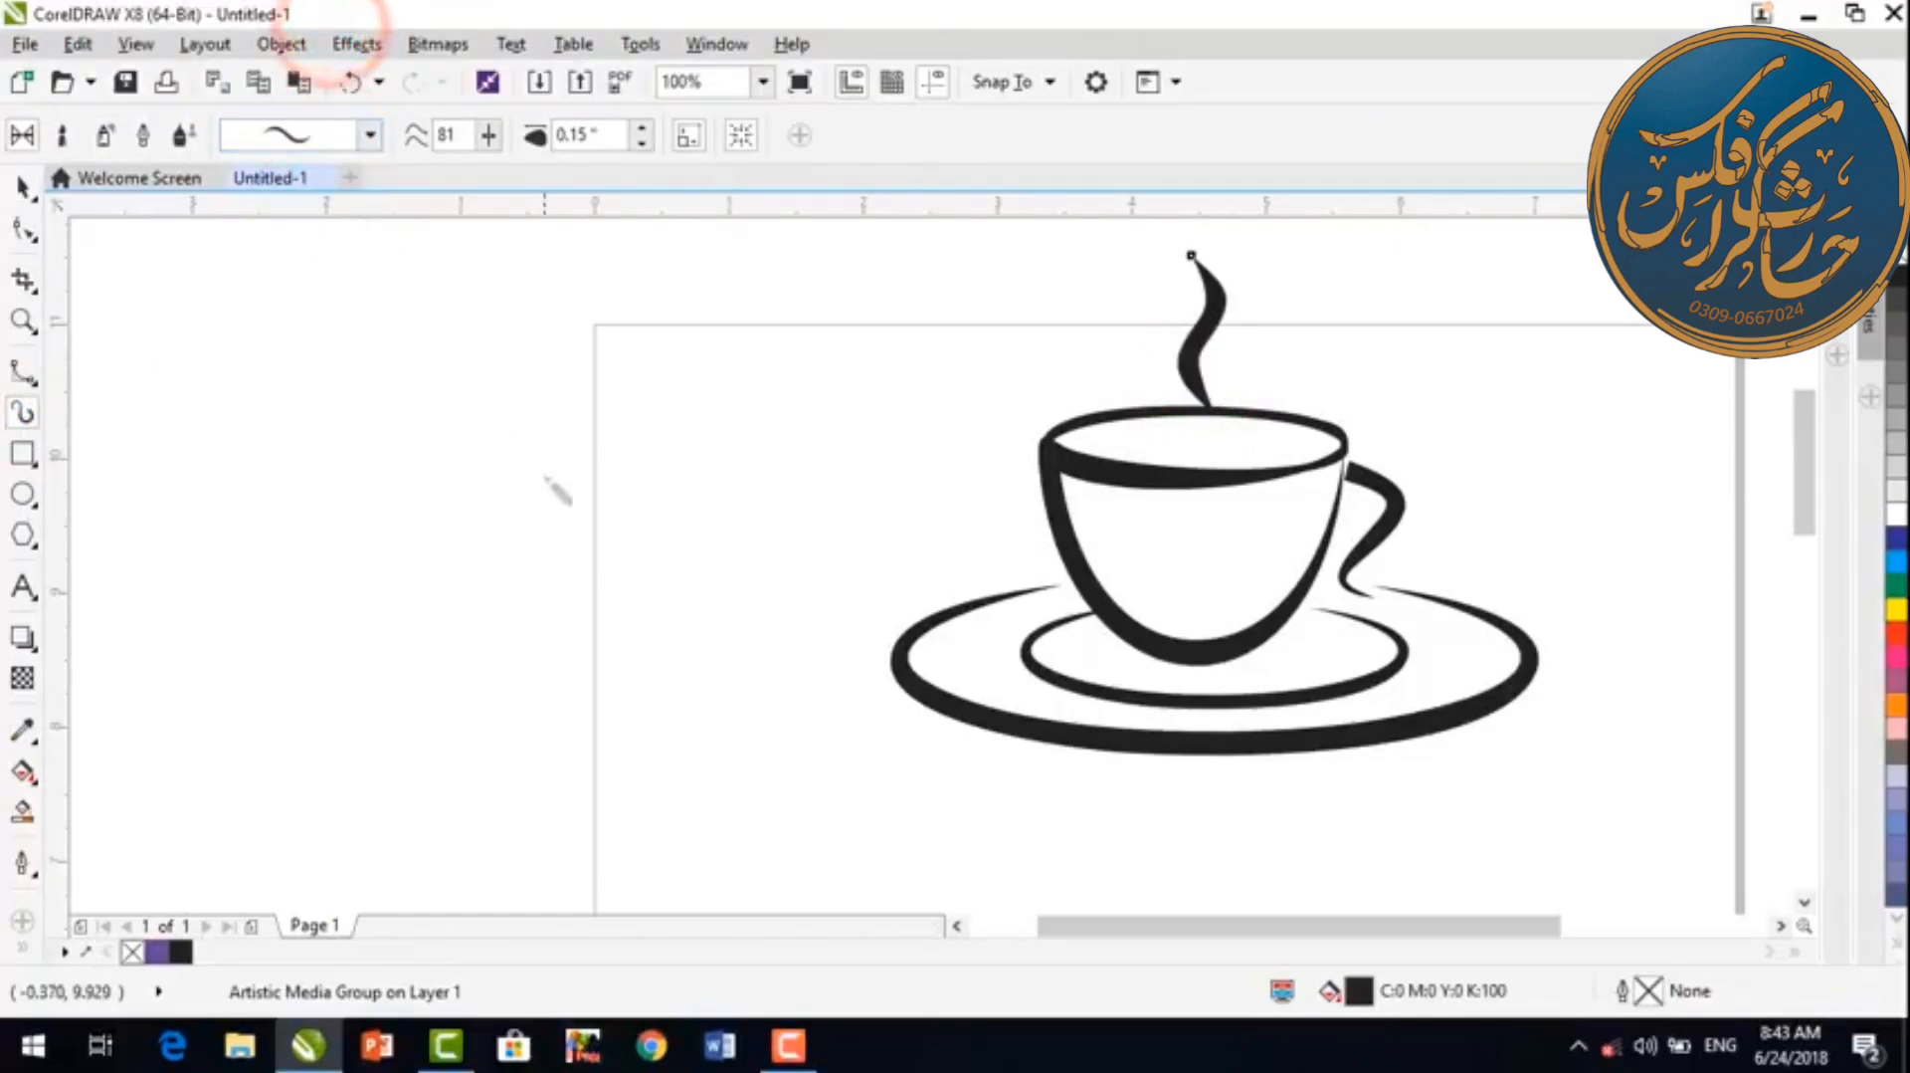
Step: Enlarge the steam stroke proportionally to about 117% so its lower end reaches into the cup's opening
click(21, 185)
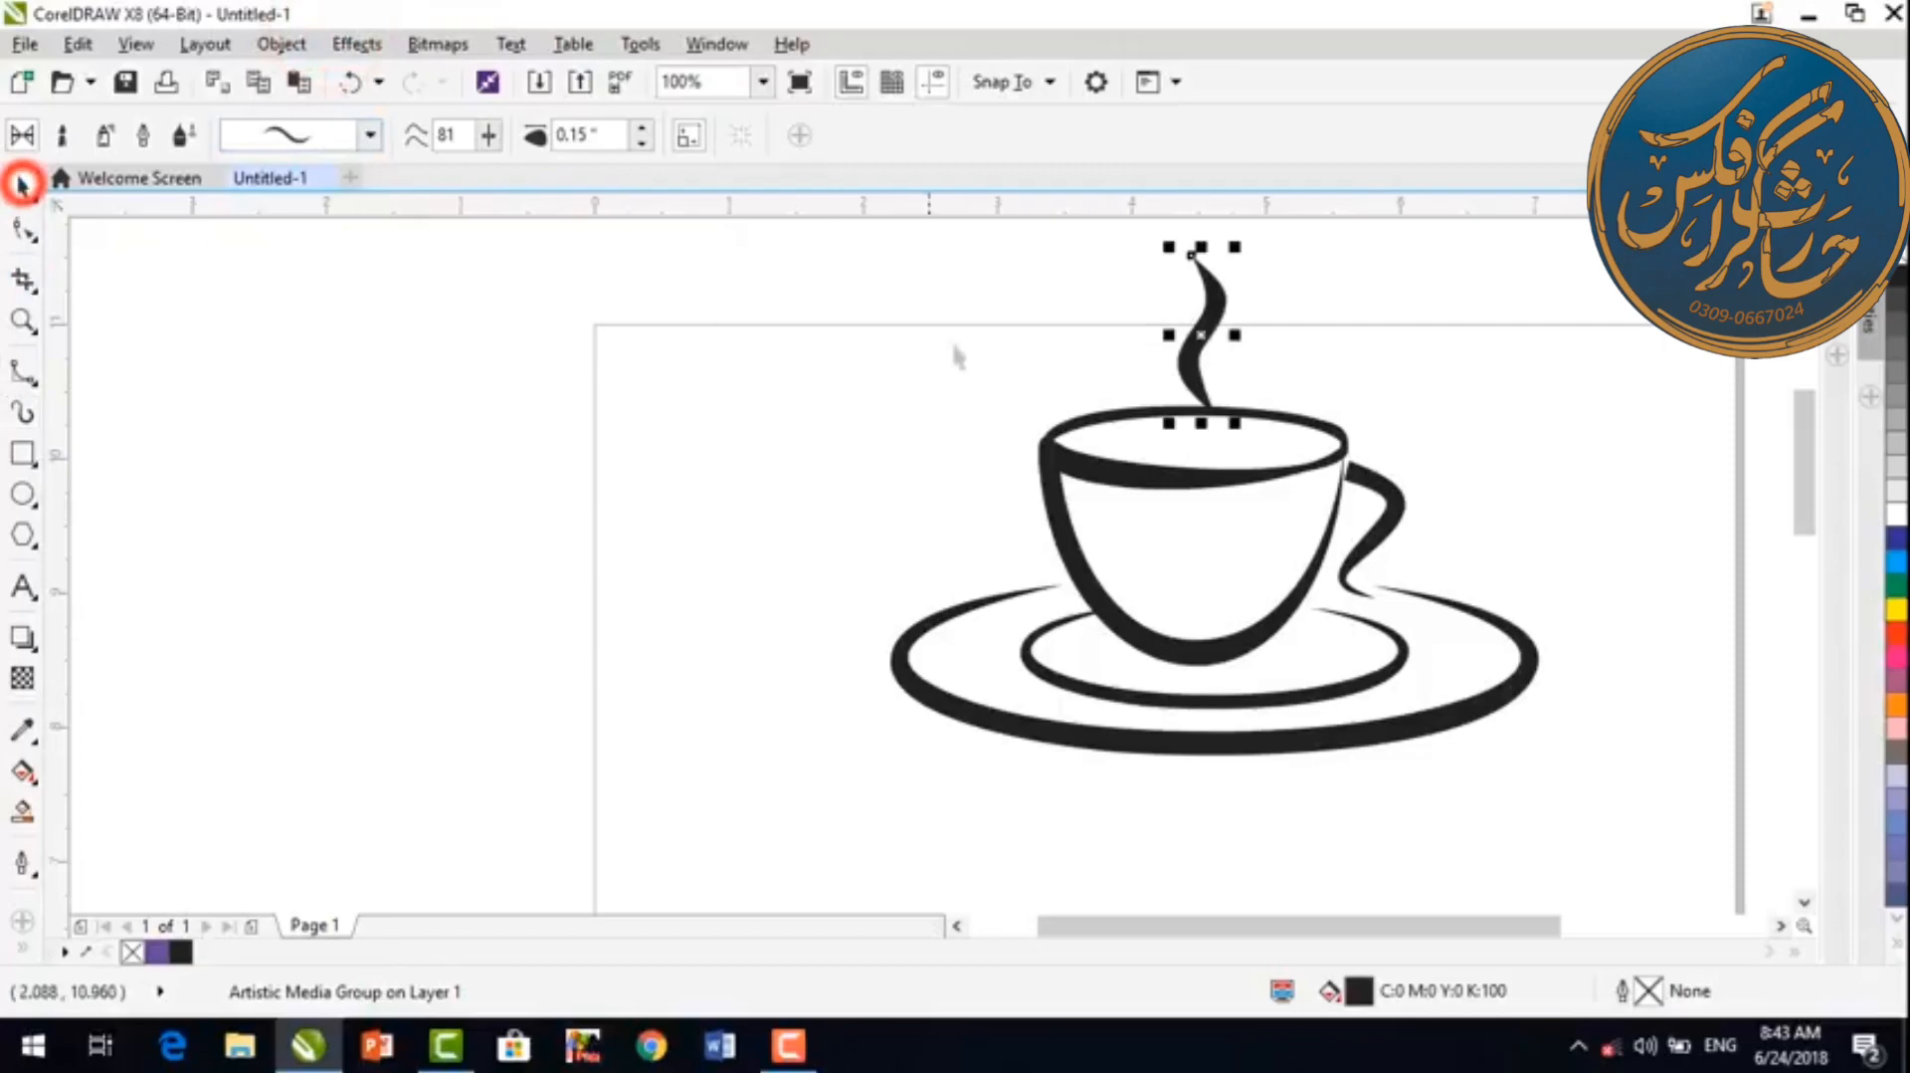
drag(1176, 423, 1162, 422)
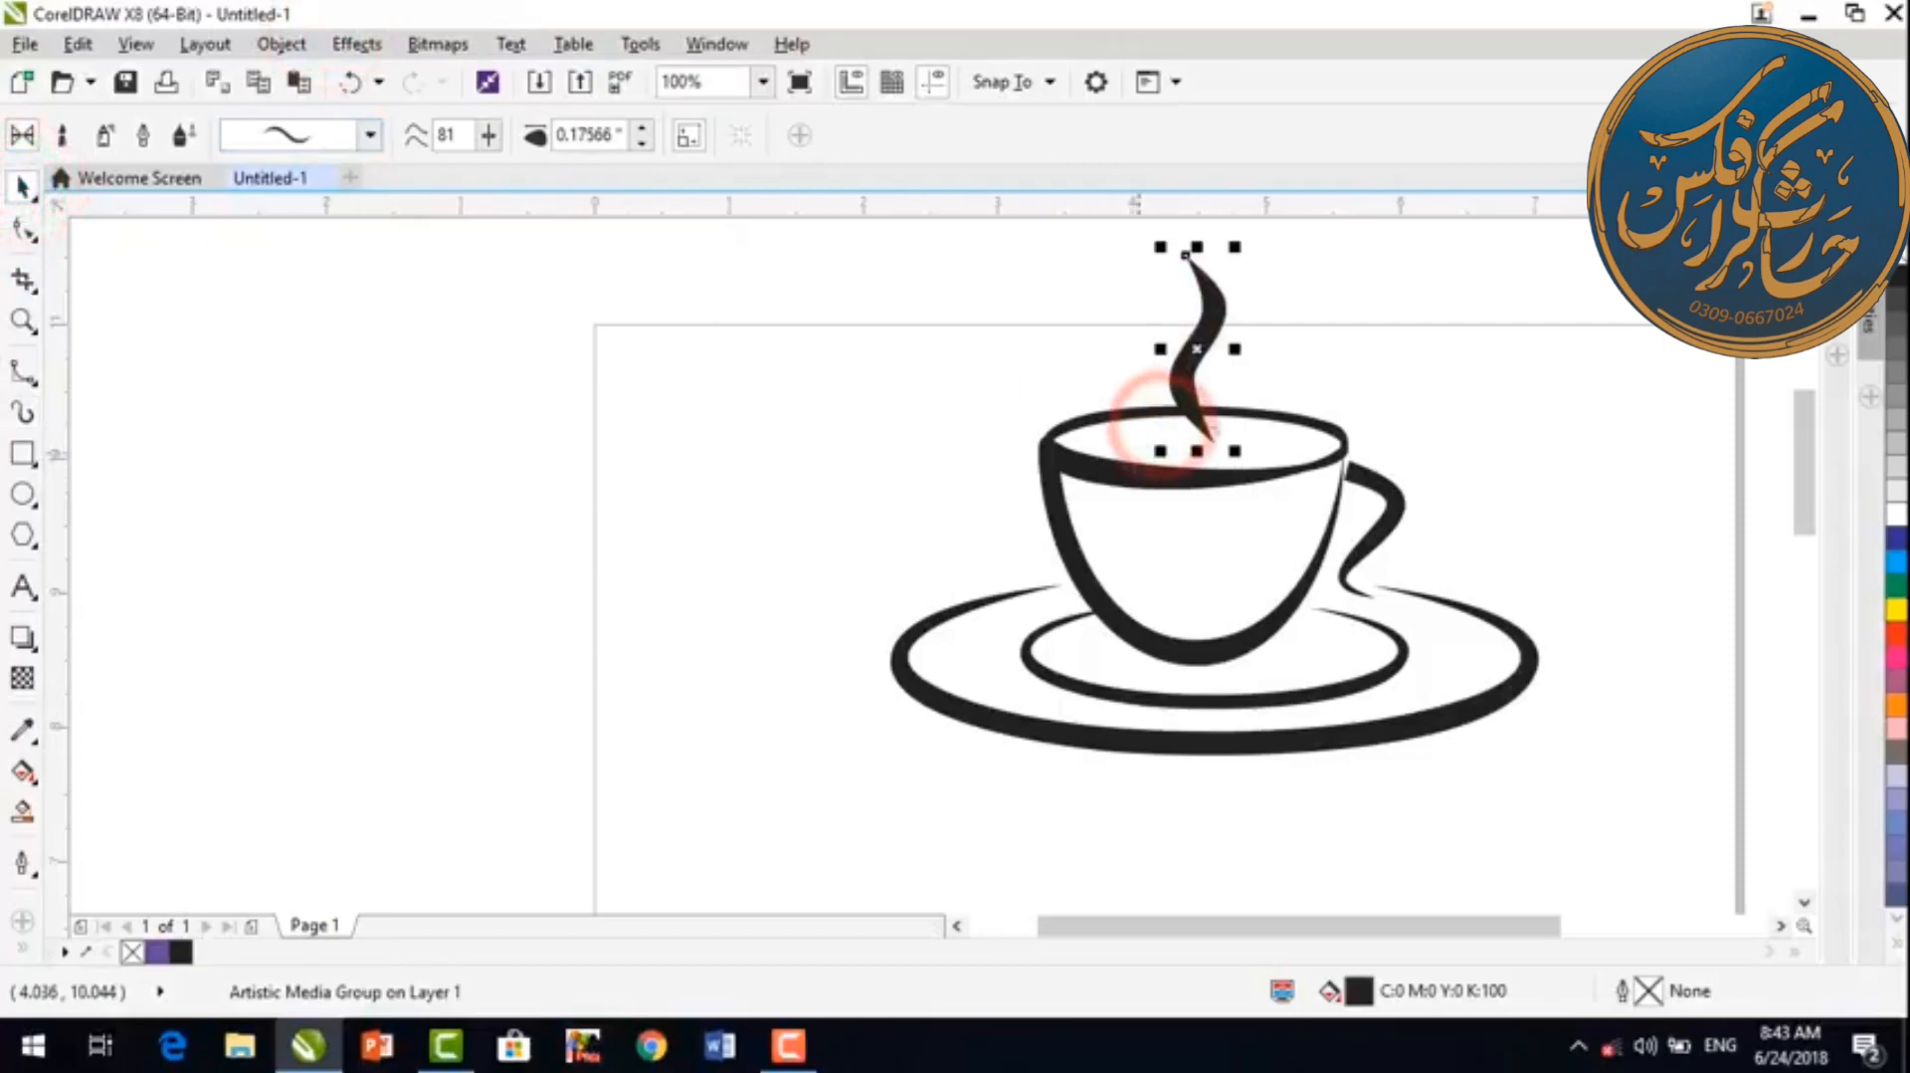
drag(1220, 326, 1213, 315)
click(1378, 345)
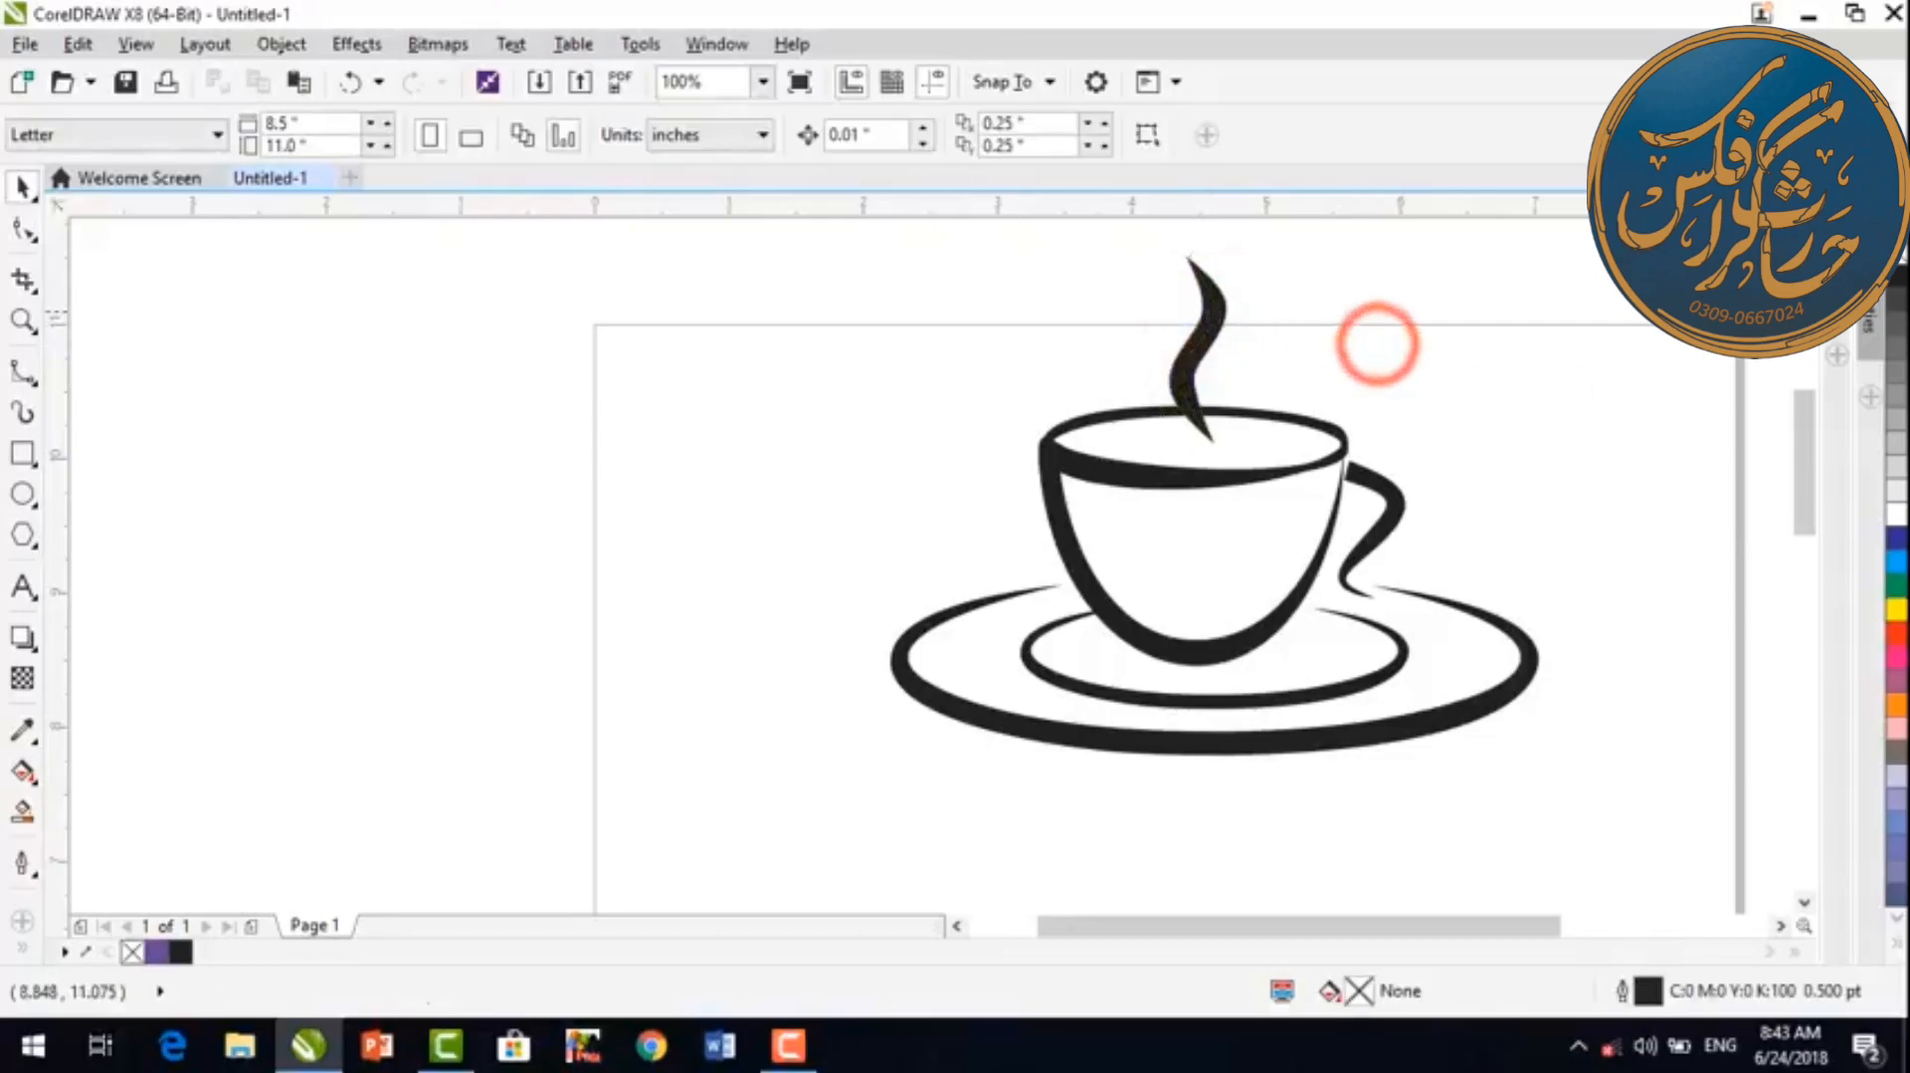
scroll(1710, 398, up, 1)
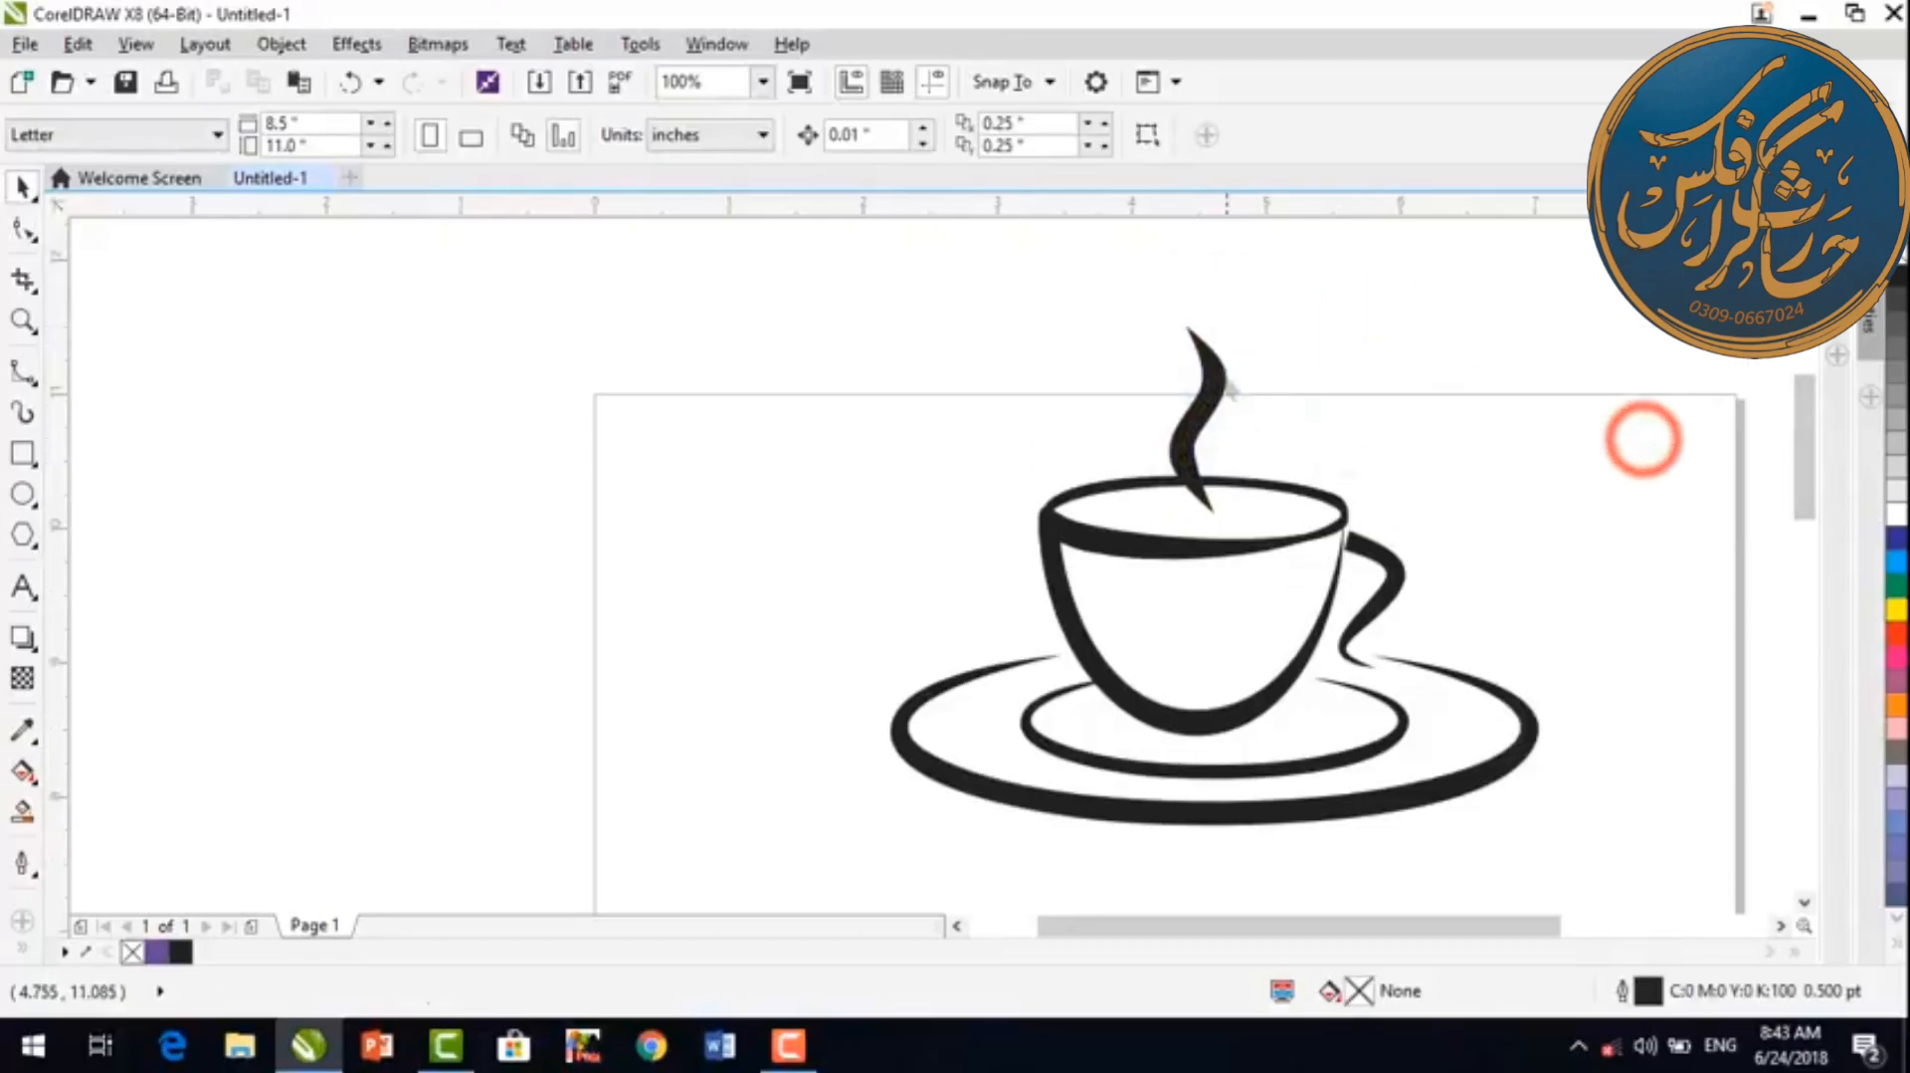
Step: Set the steam's Artistic Media stroke width to 0.14 inches and reduce it further to 0.09 inches
click(1220, 370)
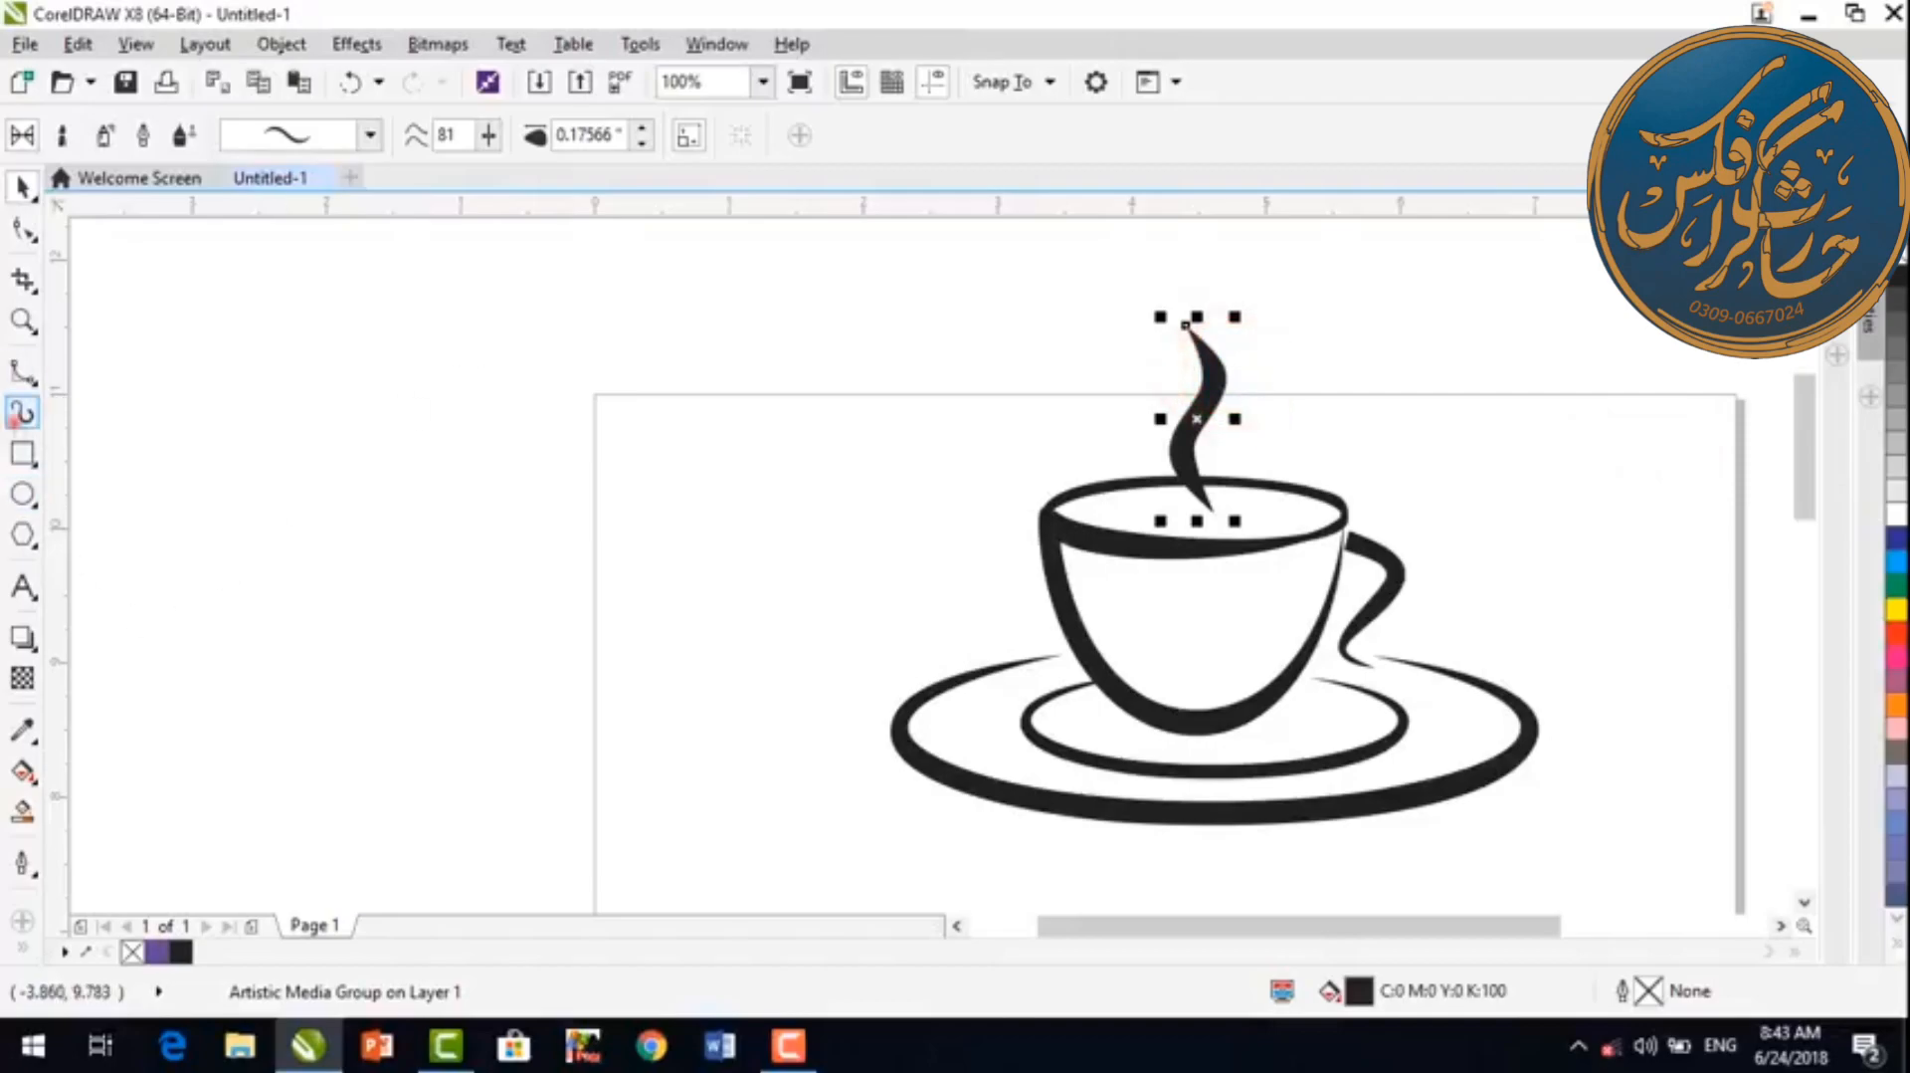
click(22, 411)
click(577, 133)
text(0.14)
key(Return)
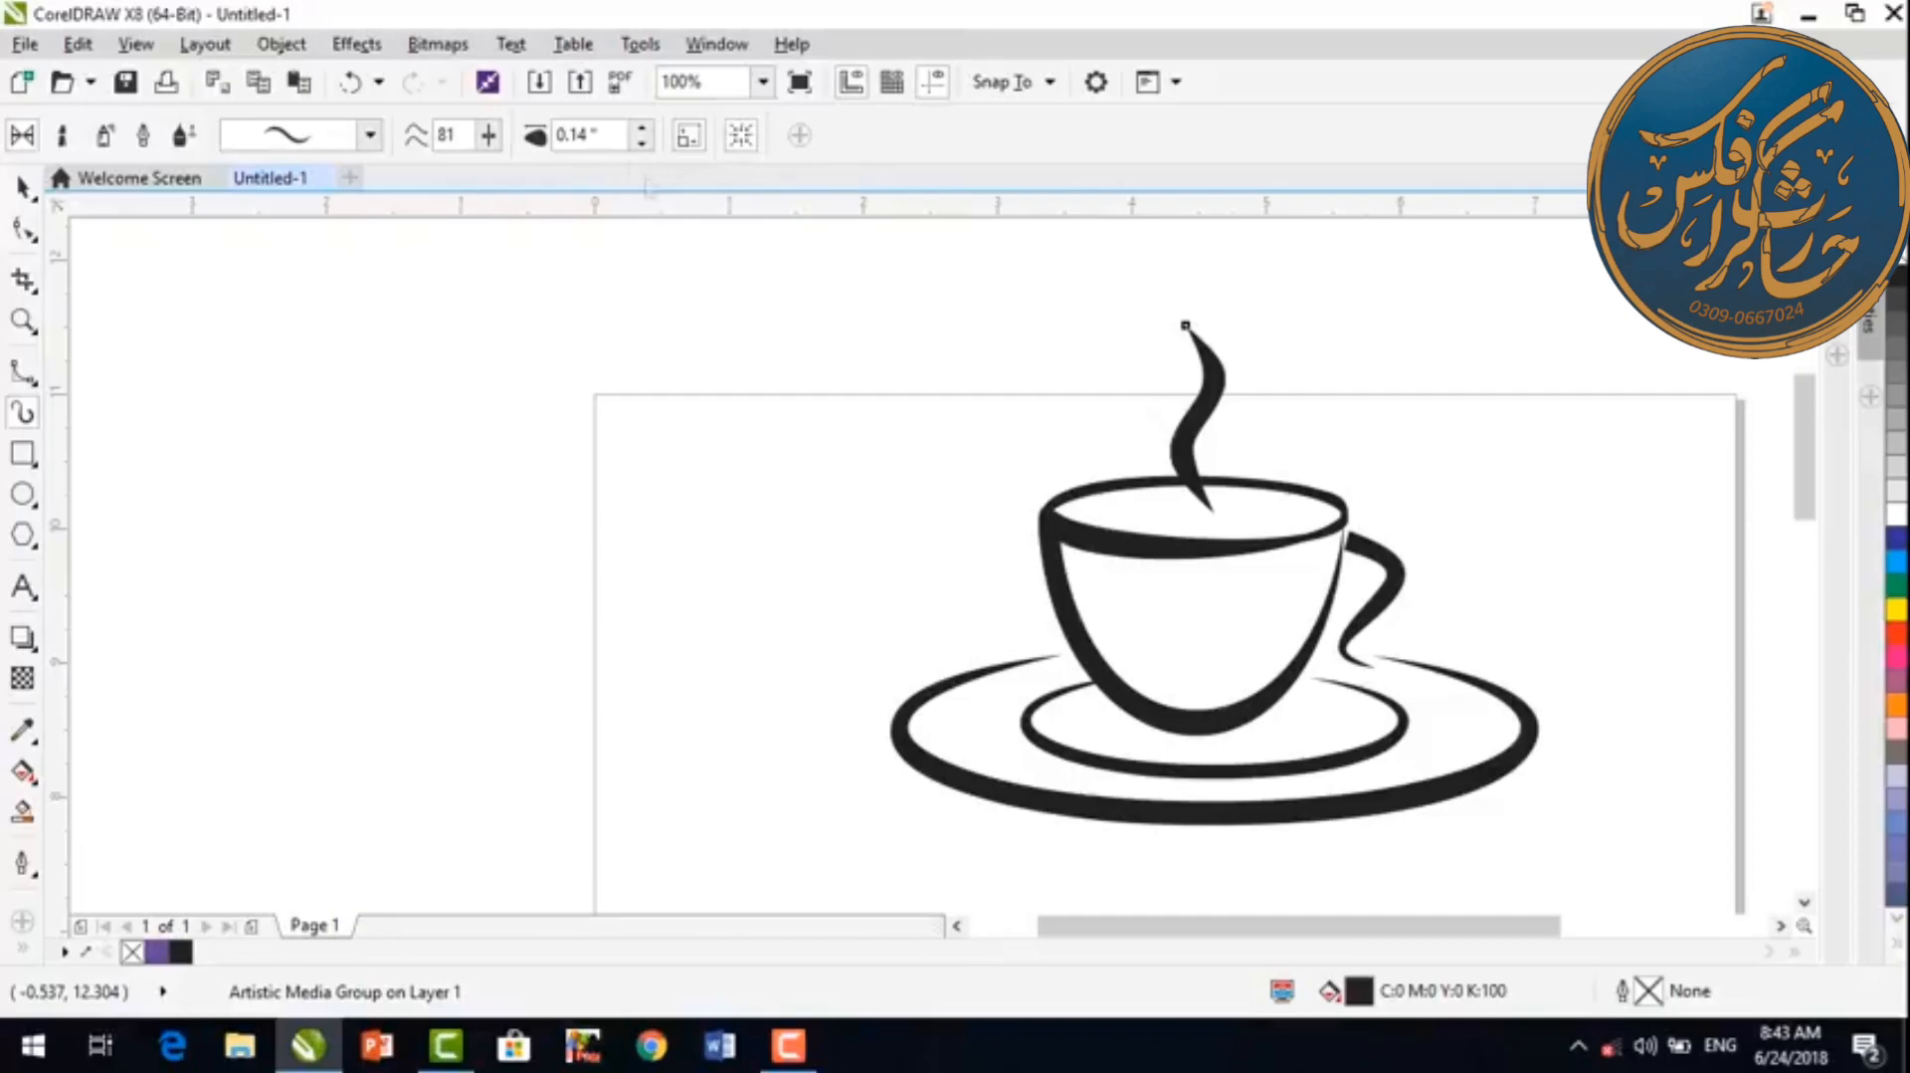
click(641, 144)
click(641, 144)
click(641, 144)
click(641, 144)
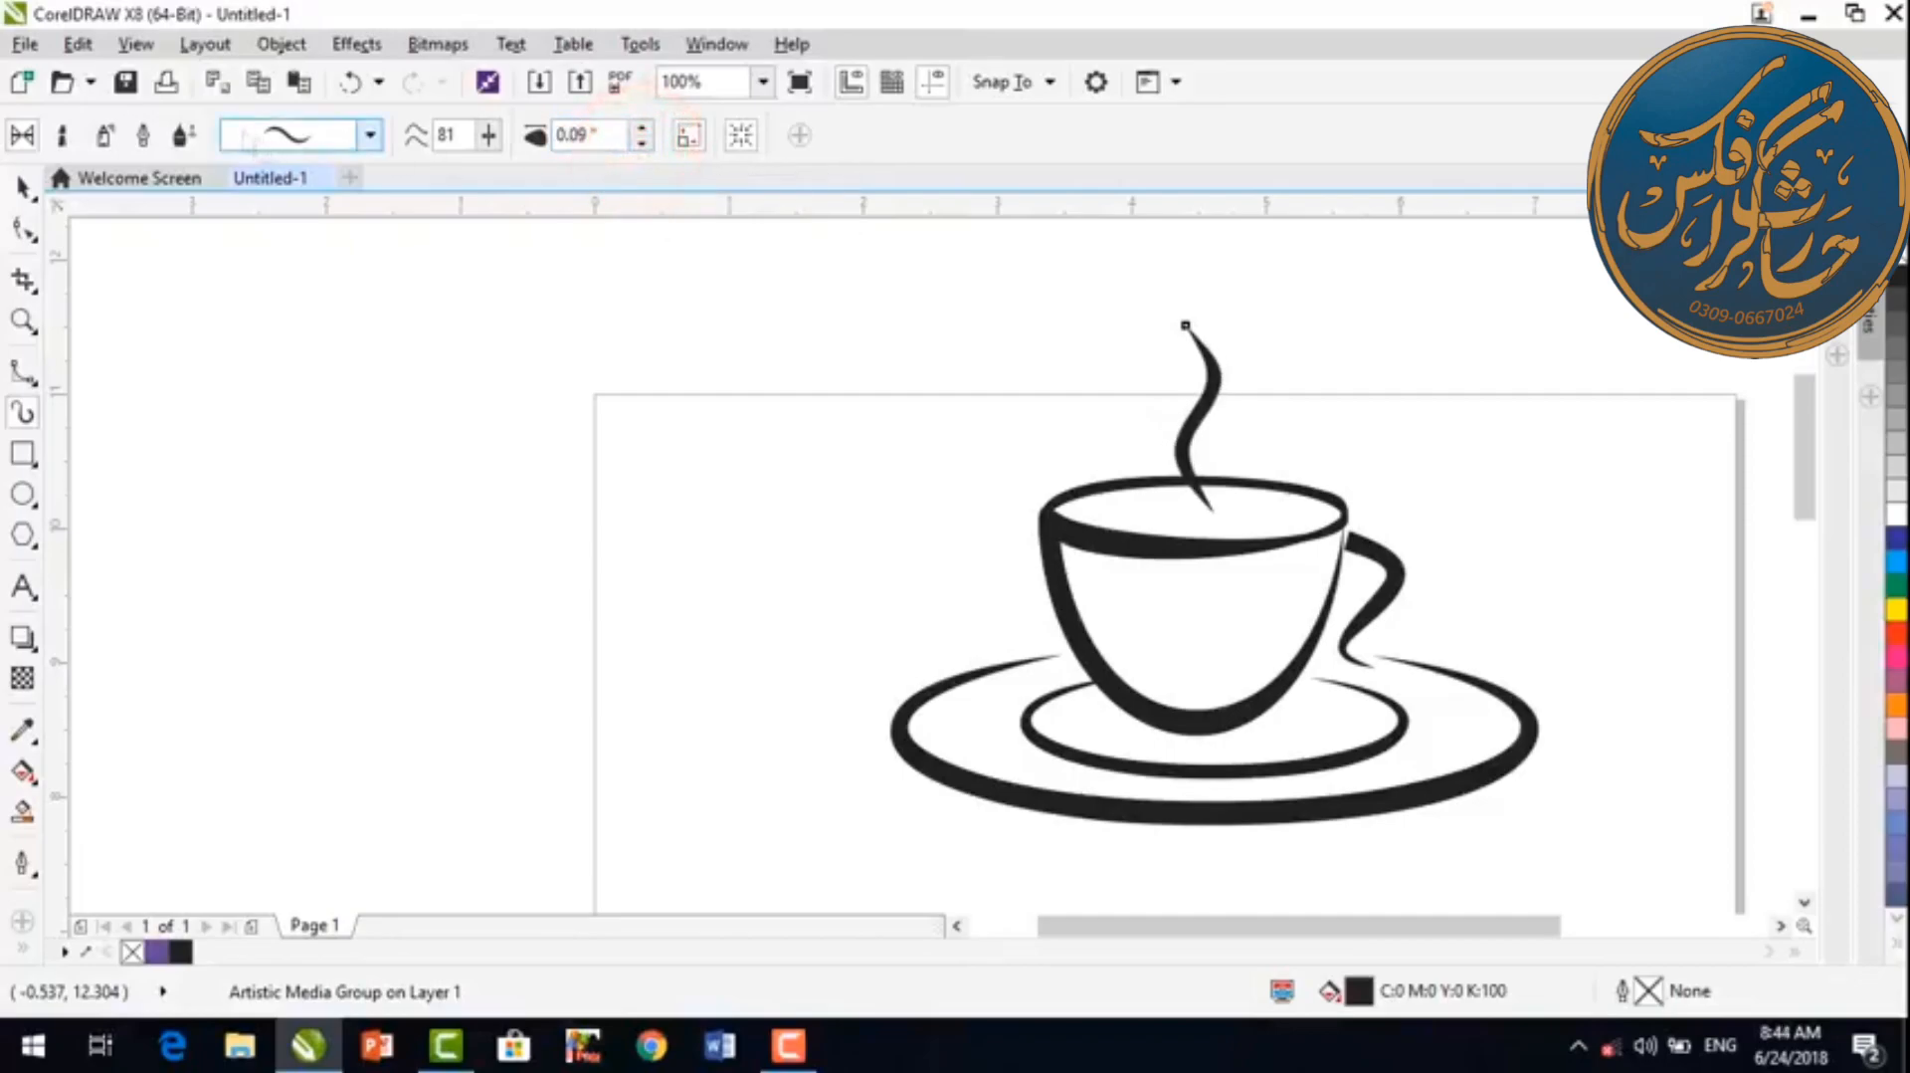
click(1597, 493)
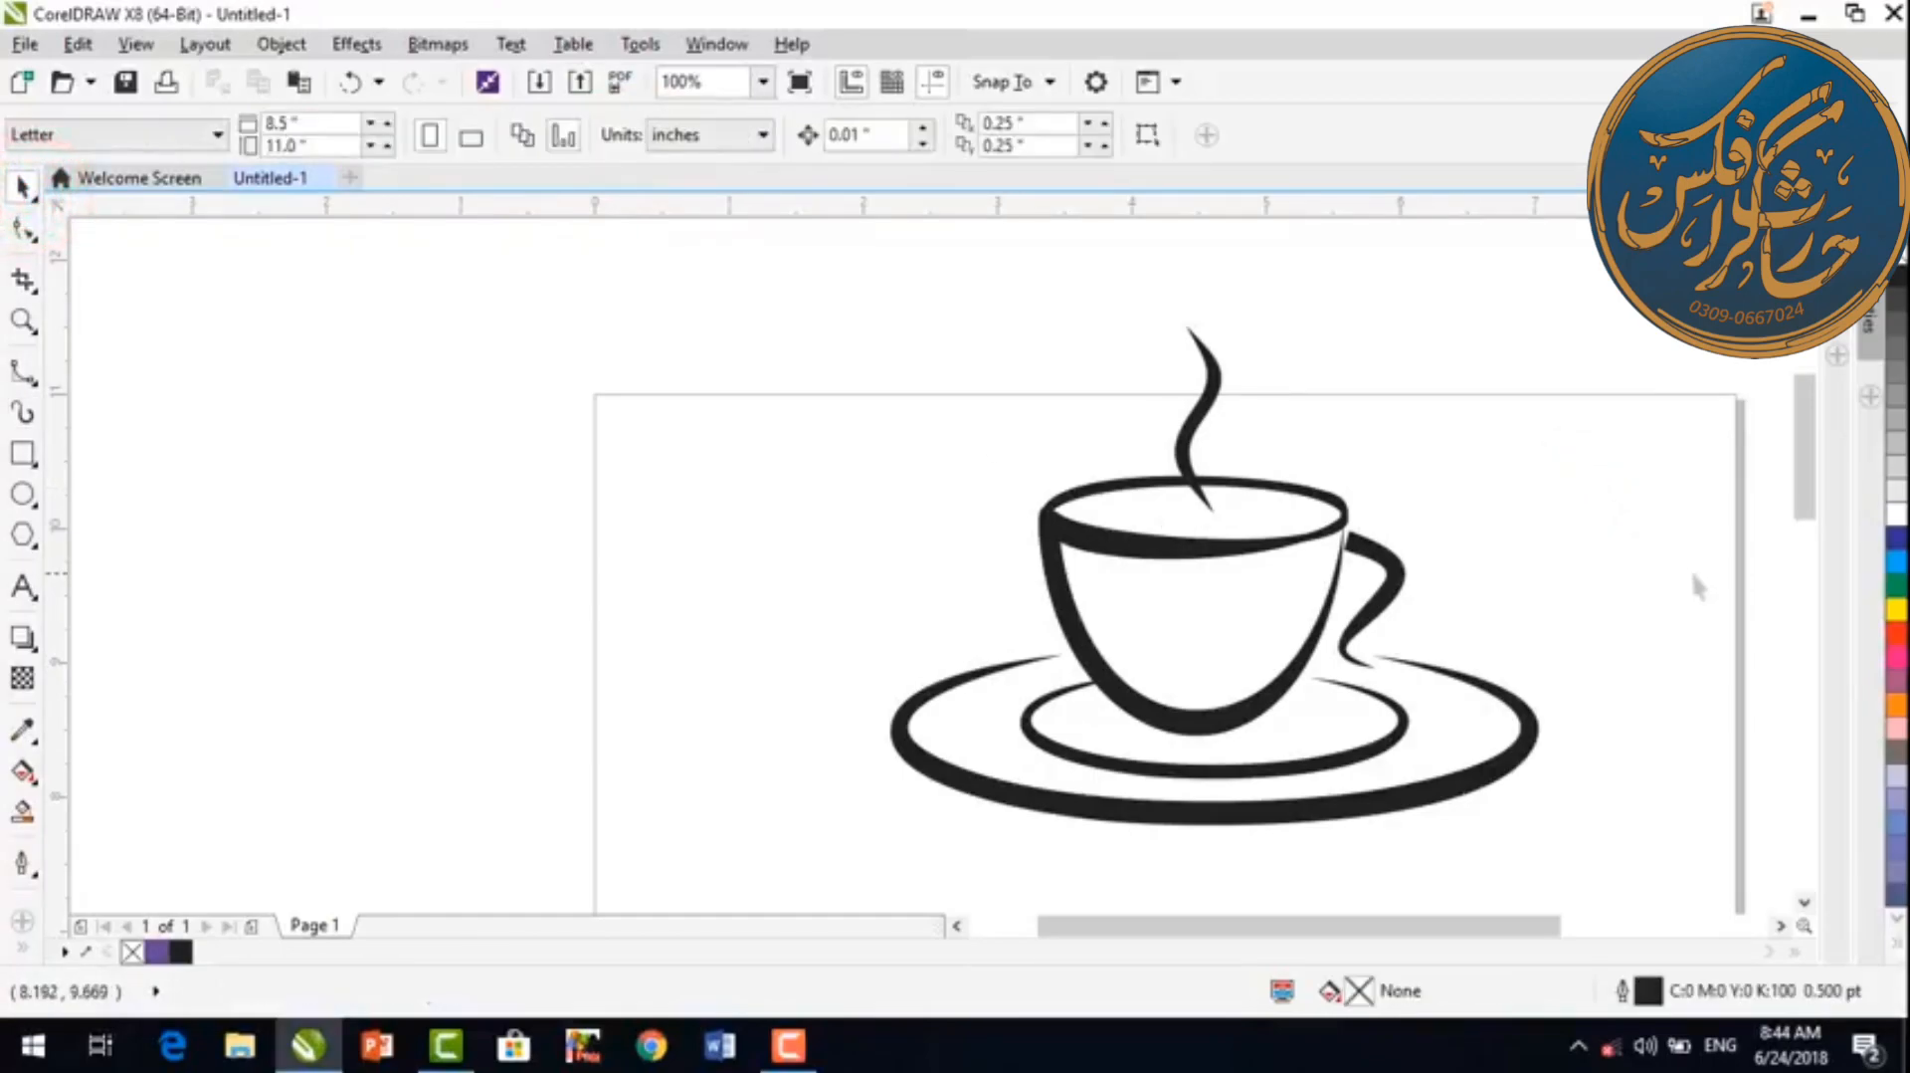
Step: Select the B-Spline curve that controls the steam stroke above the cup
scroll(1691, 570, up, 1)
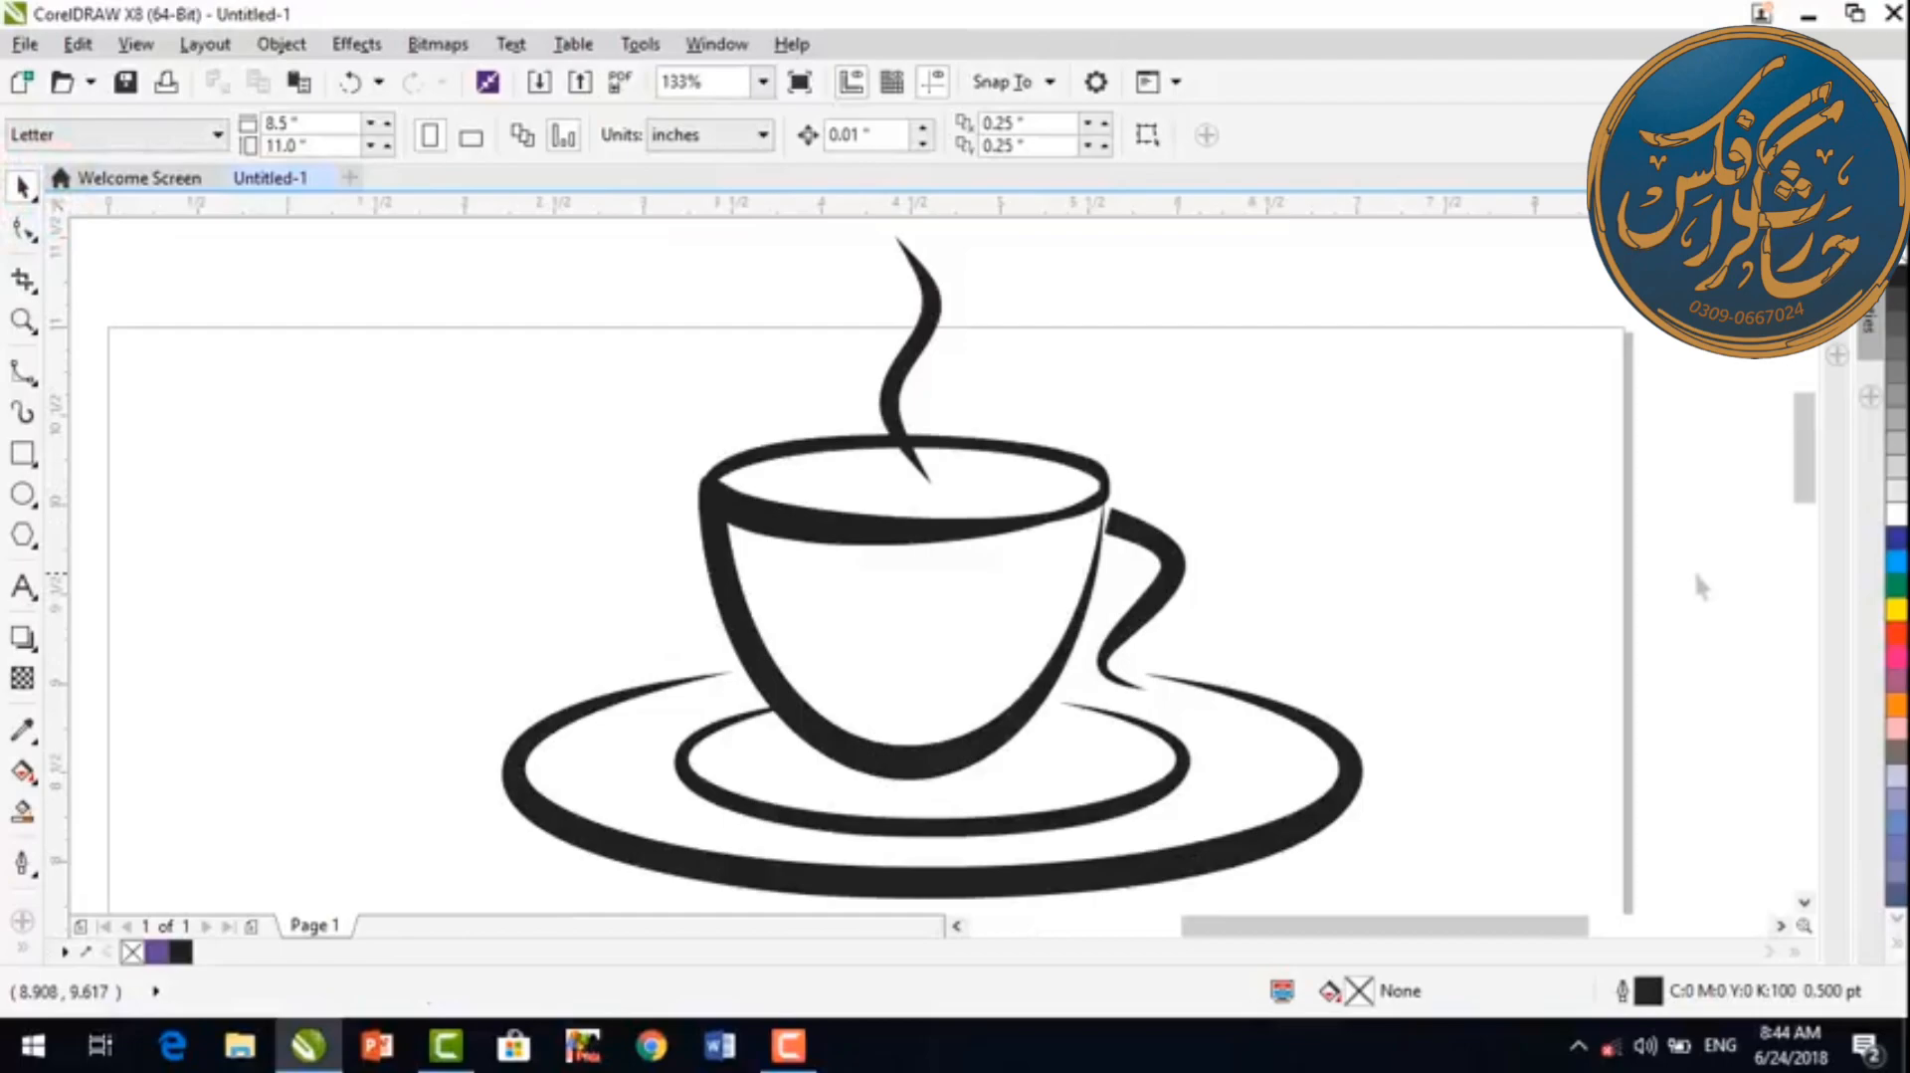
click(898, 386)
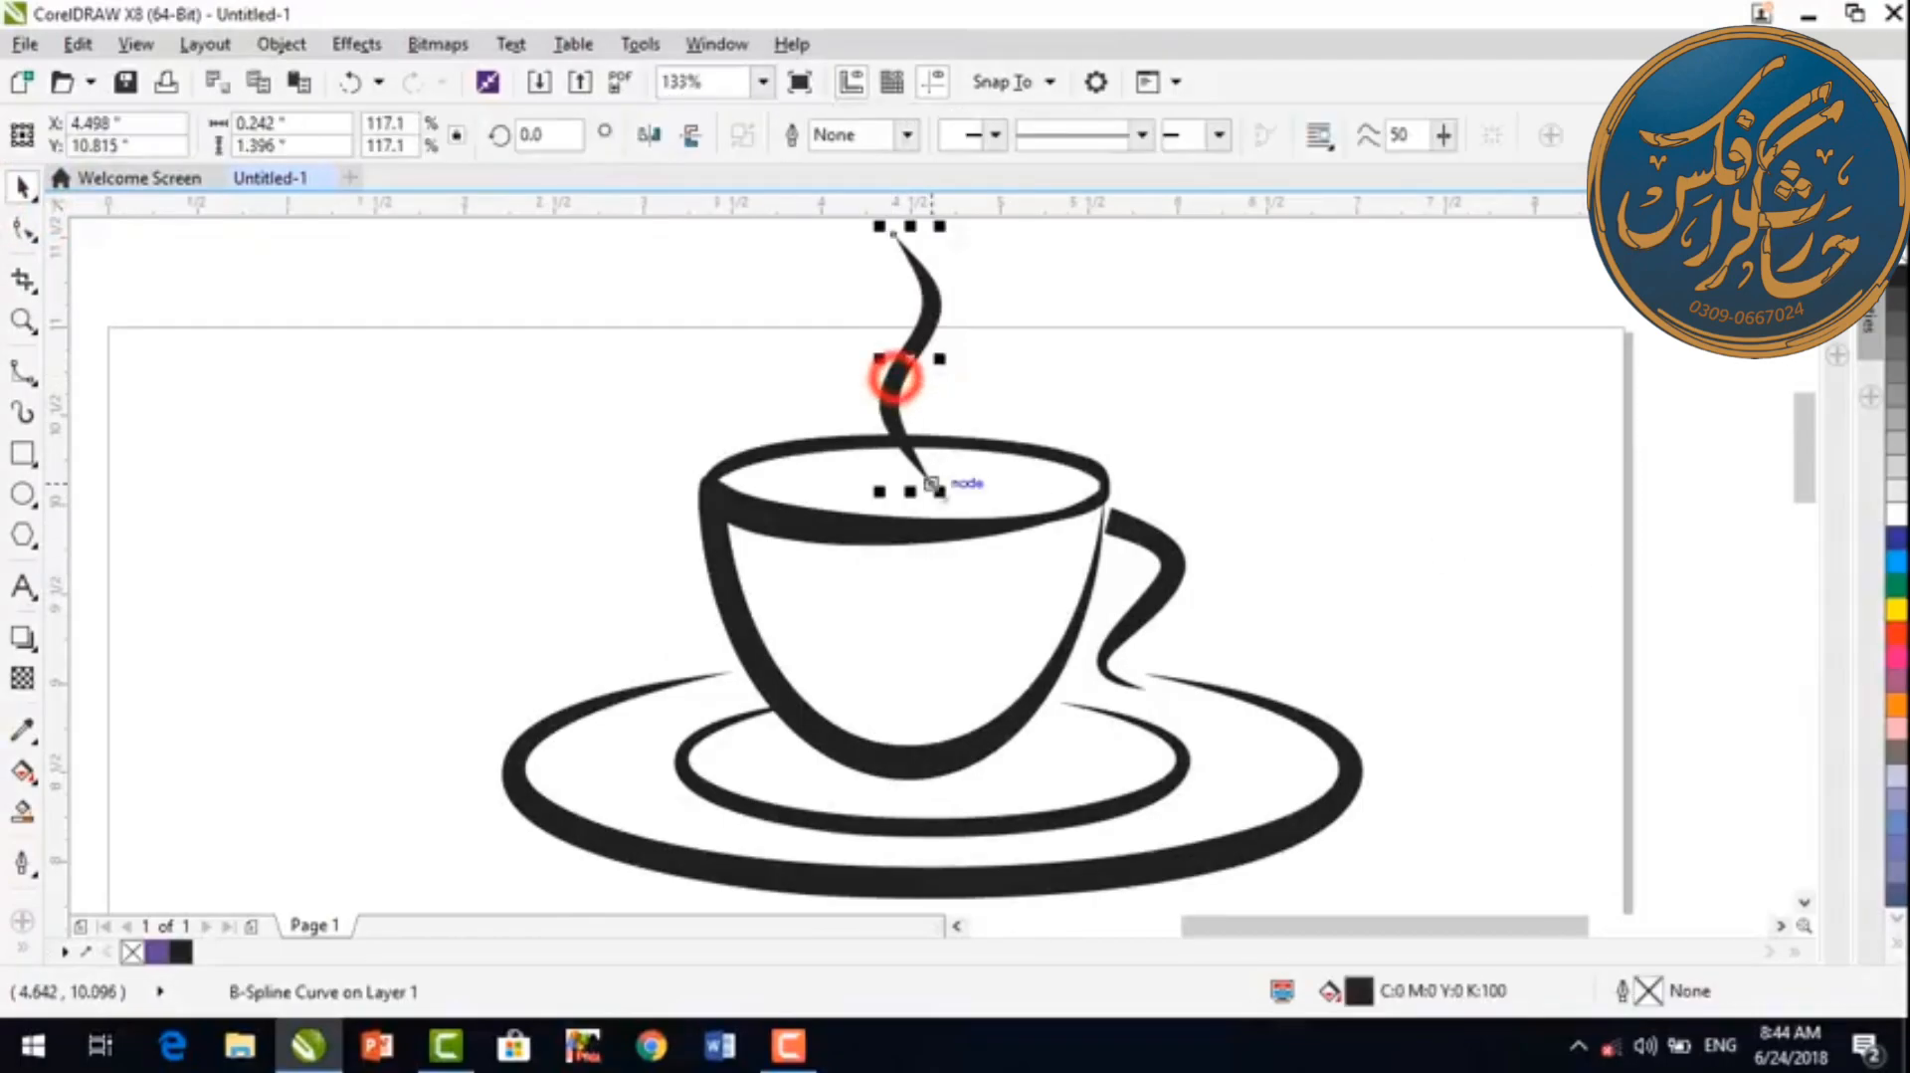